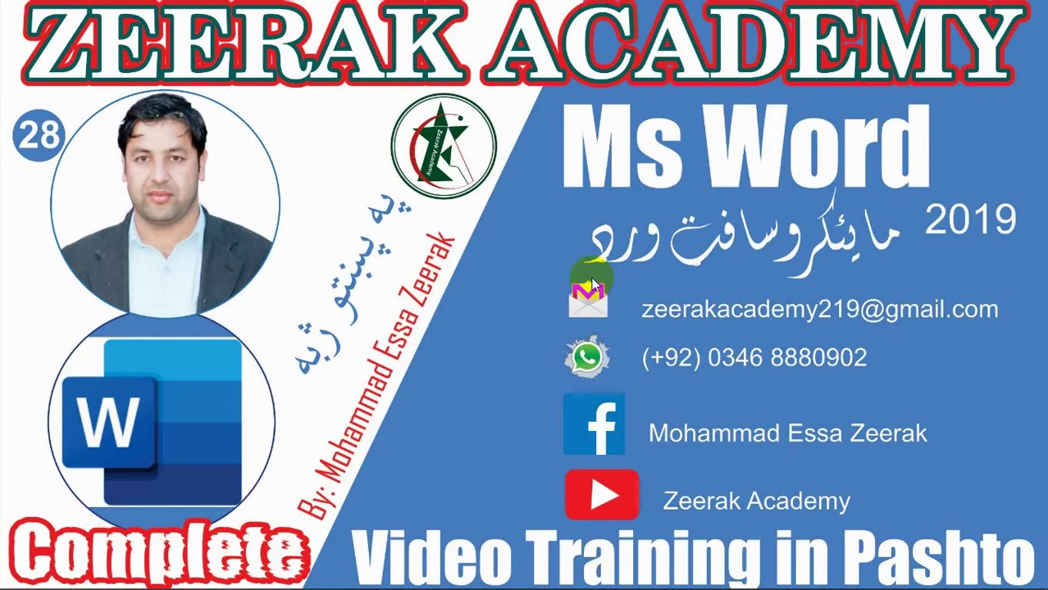
# Refresh the desktop twice from its right-click menu.
pyautogui.rightClick(514, 165)
pyautogui.click(541, 213)
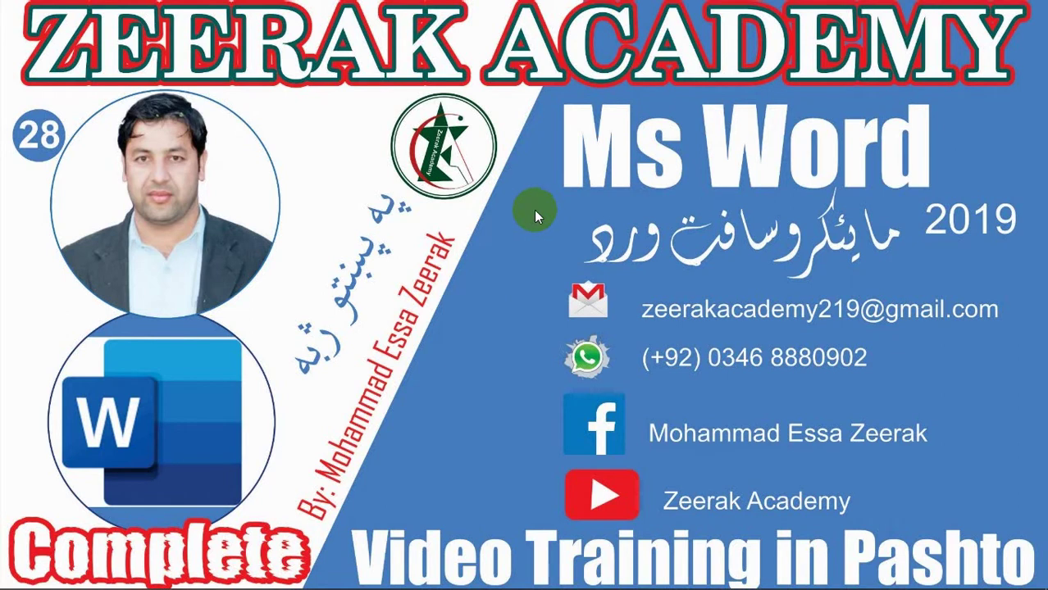
pyautogui.rightClick(533, 208)
pyautogui.click(564, 251)
# Search Windows for 'word' to launch Microsoft Word.
pyautogui.press('super')
pyautogui.write('word')
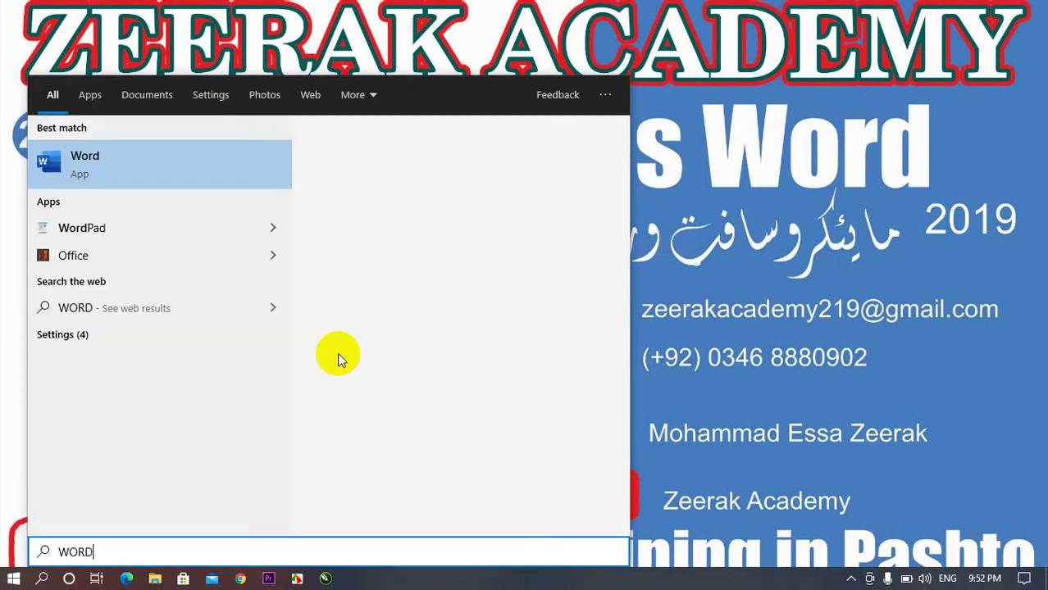
pyautogui.press('Escape')
# Refresh the desktop repeatedly while Word loads.
pyautogui.rightClick(476, 106)
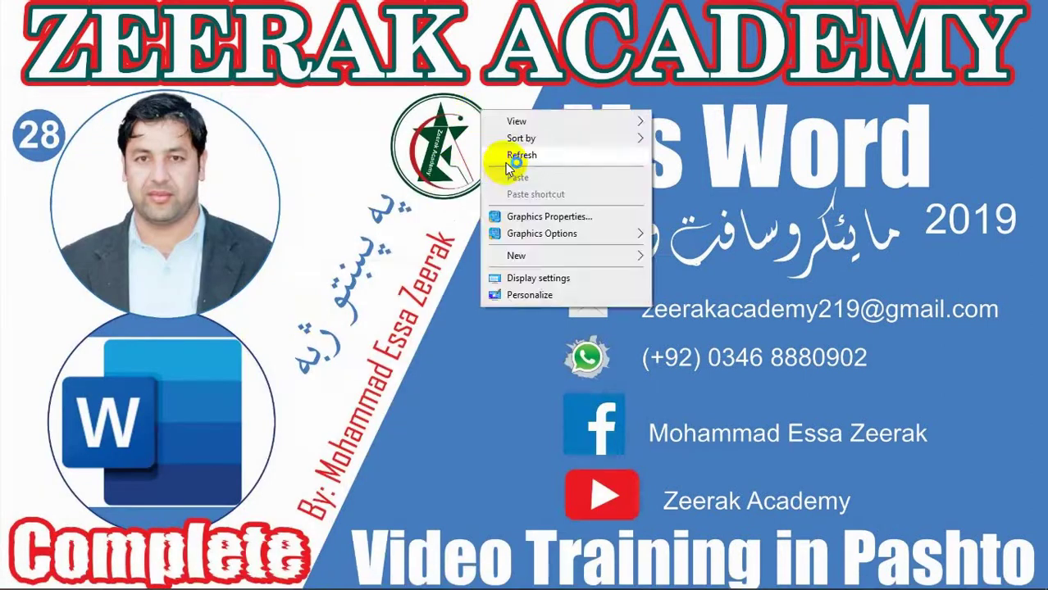
pyautogui.click(525, 148)
pyautogui.rightClick(494, 126)
pyautogui.click(521, 169)
pyautogui.rightClick(477, 124)
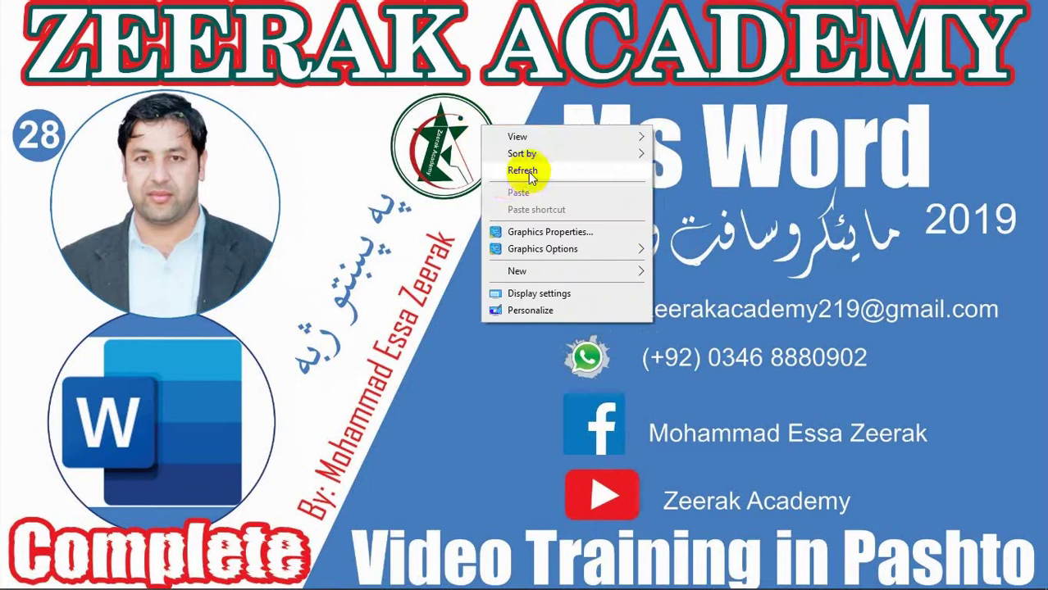
pyautogui.click(528, 171)
pyautogui.rightClick(520, 143)
pyautogui.click(546, 190)
pyautogui.rightClick(495, 131)
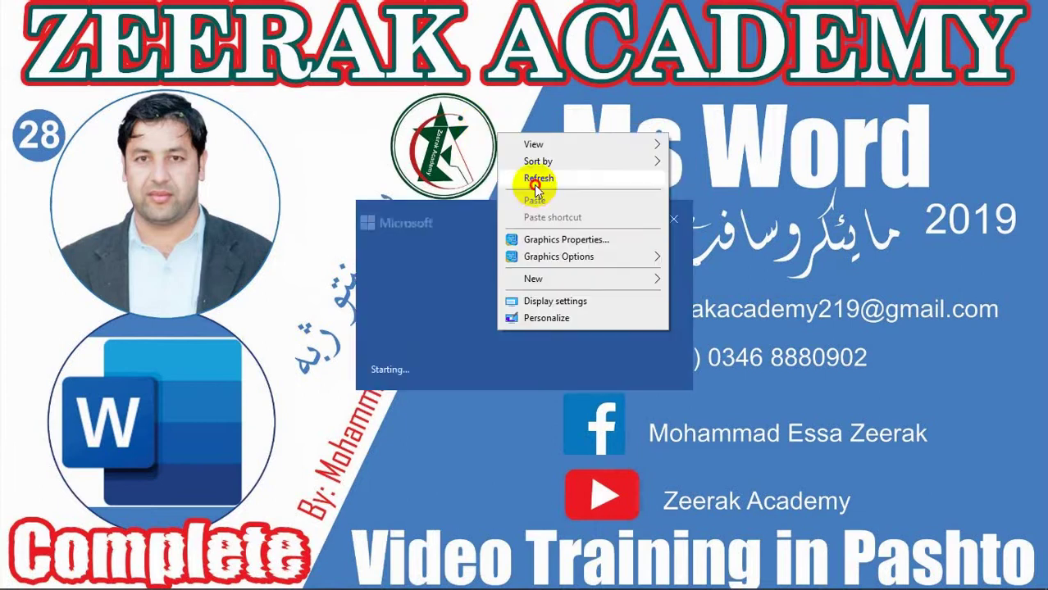
pyautogui.click(524, 174)
pyautogui.rightClick(512, 150)
pyautogui.click(547, 196)
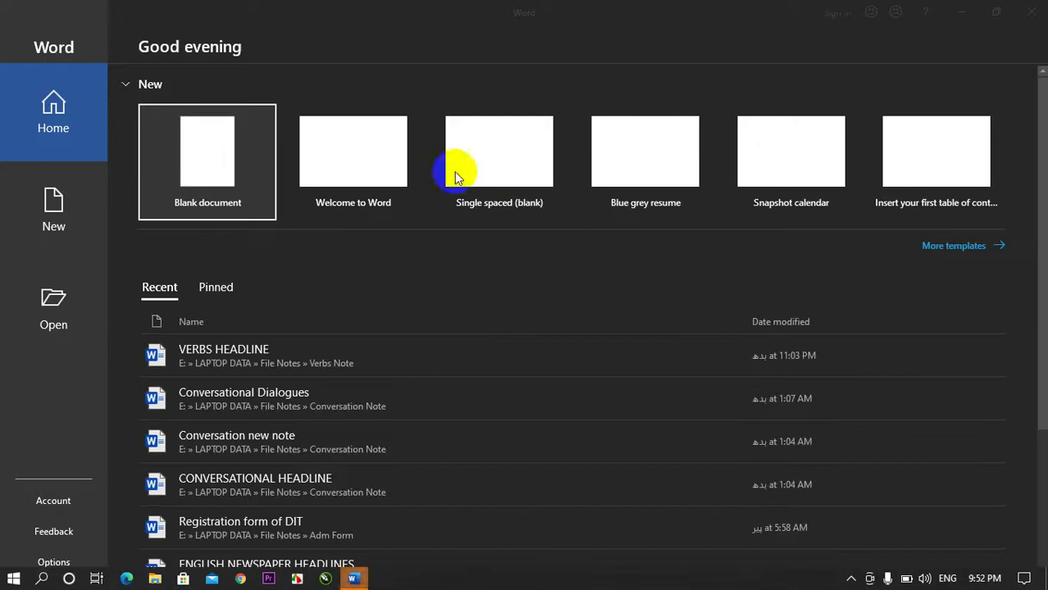
# Create a blank document and close the Document Recovery pane, discarding the recovered files.
pyautogui.click(233, 158)
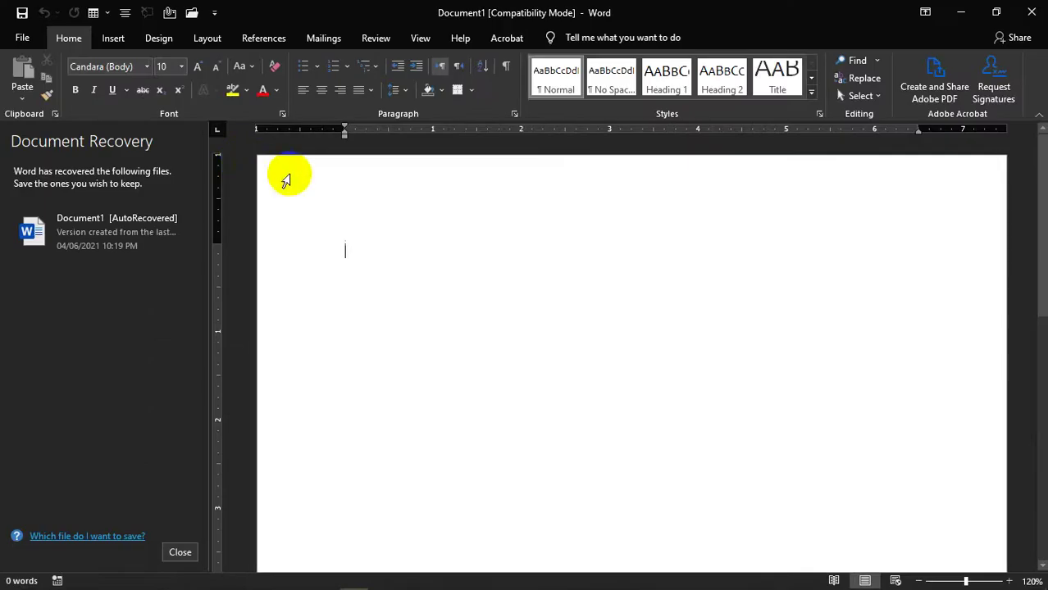
pyautogui.click(186, 552)
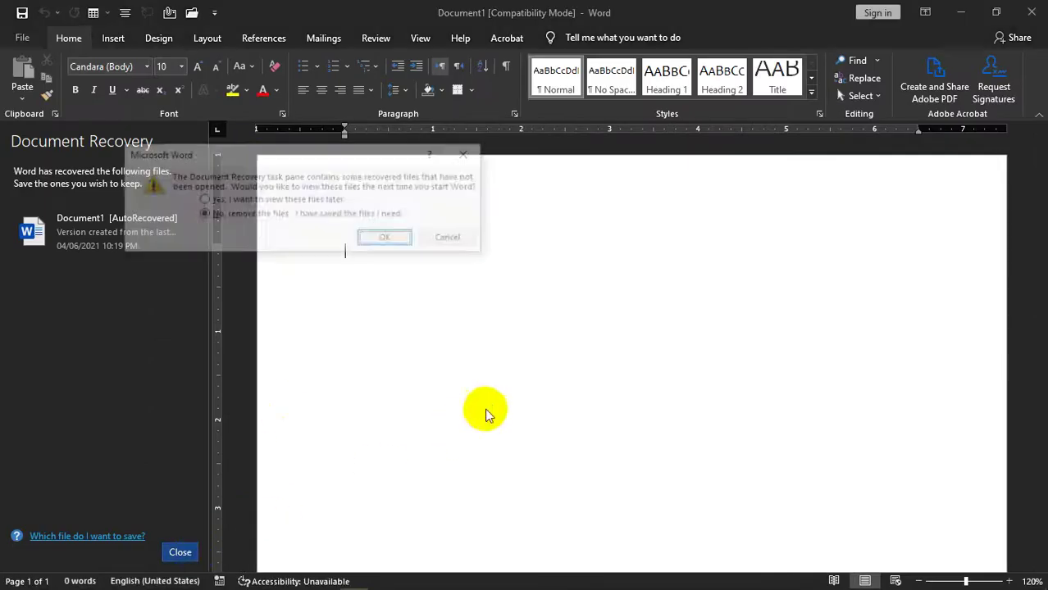
pyautogui.click(391, 239)
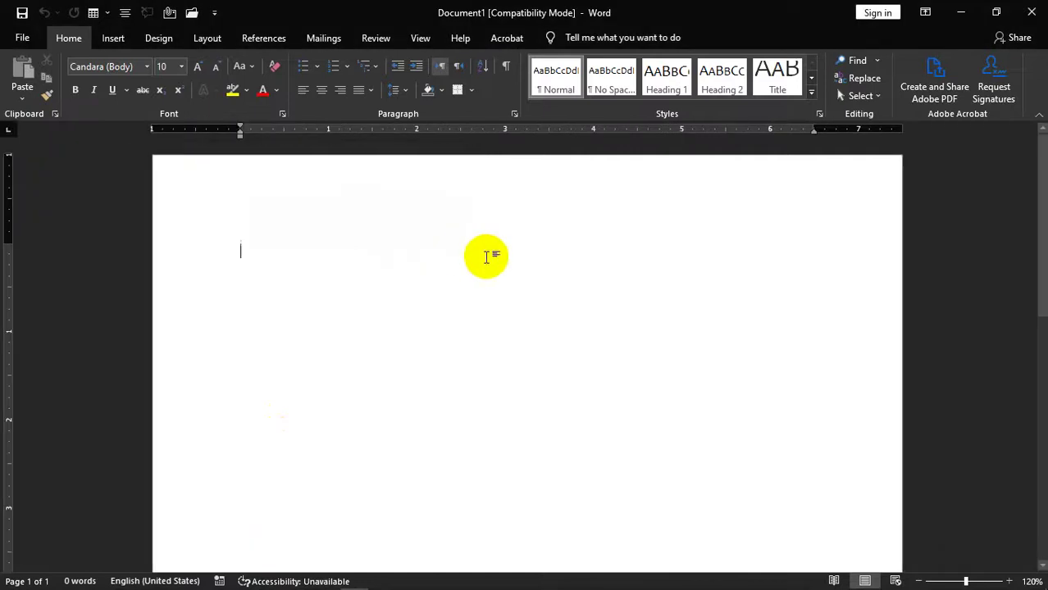
# Choose Mailings > Select Recipients > Type a New List.
pyautogui.click(324, 38)
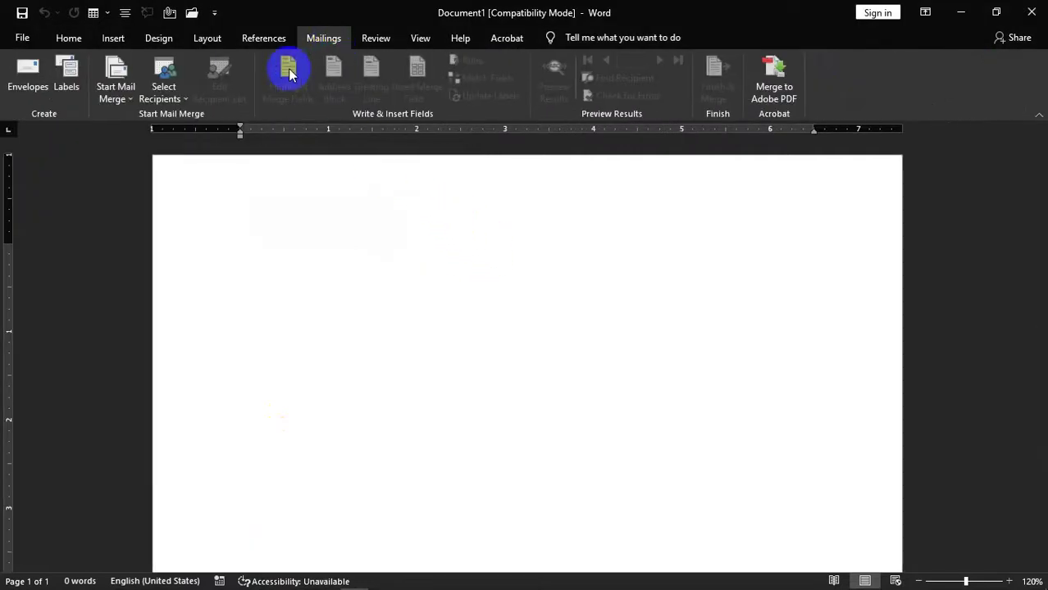
pyautogui.click(168, 98)
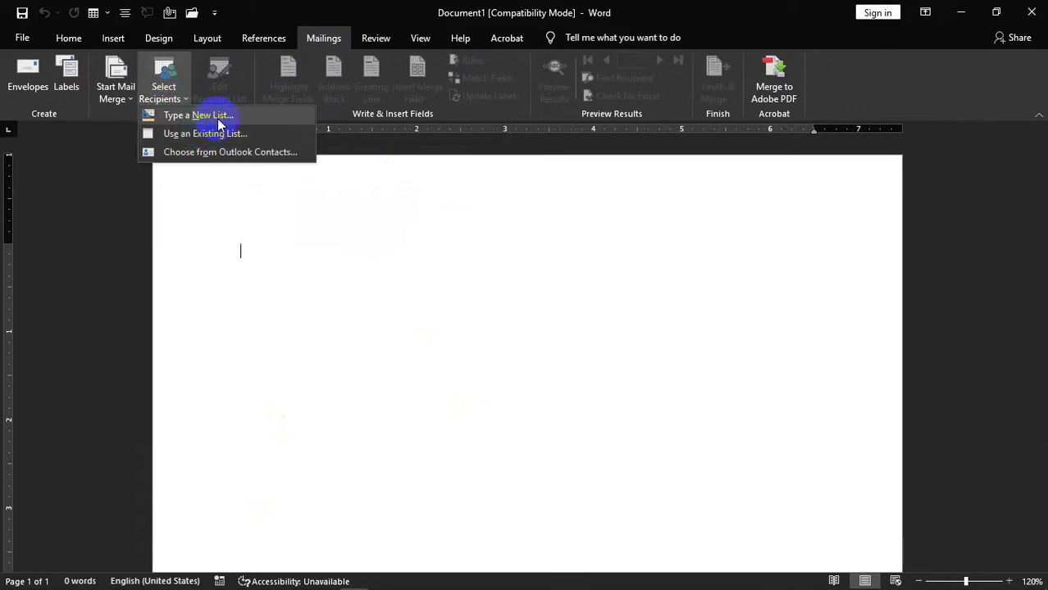
pyautogui.click(218, 121)
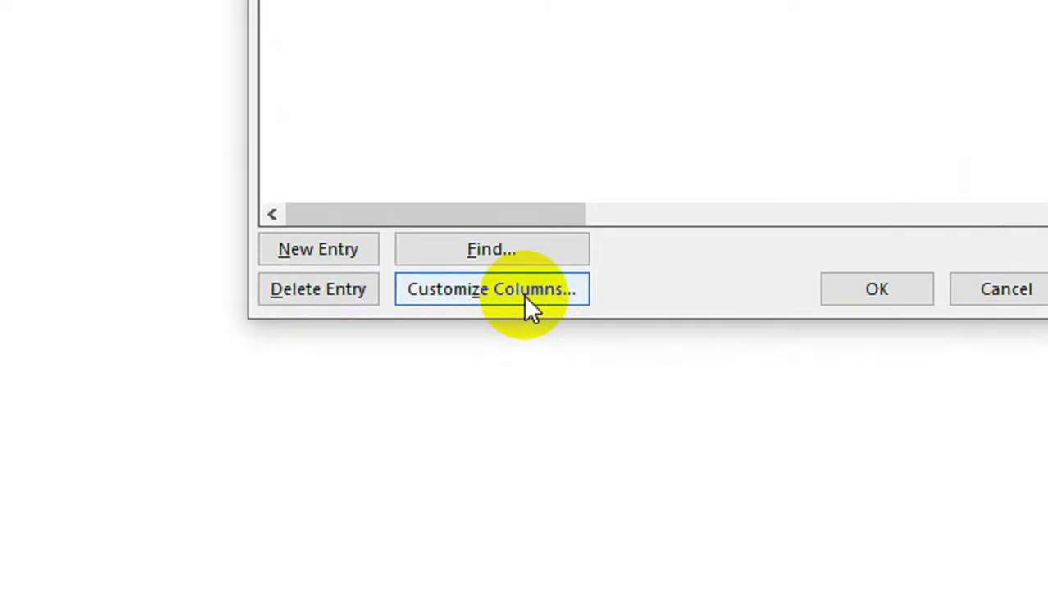
# In Customize Columns, delete Title, First Name, Last Name, Company Name and both Address Line fields.
pyautogui.click(457, 412)
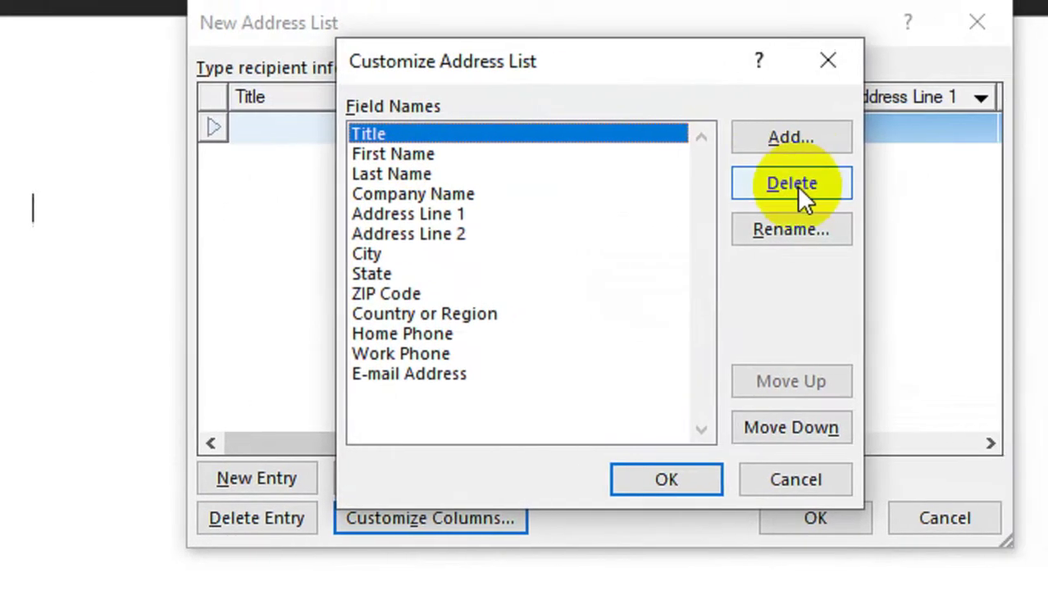
pyautogui.click(853, 183)
pyautogui.click(554, 402)
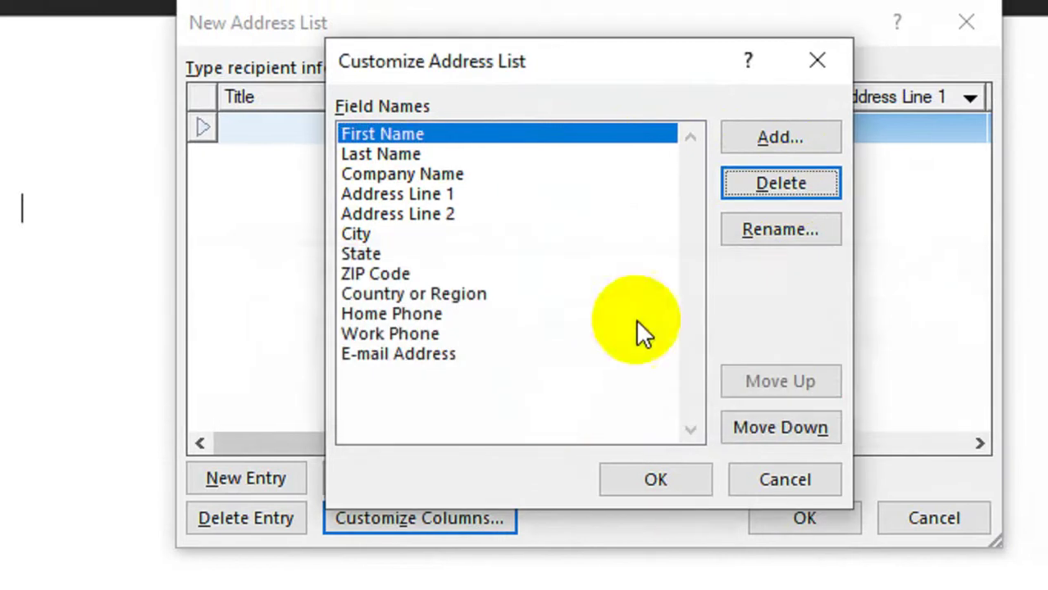
pyautogui.click(774, 187)
pyautogui.click(540, 397)
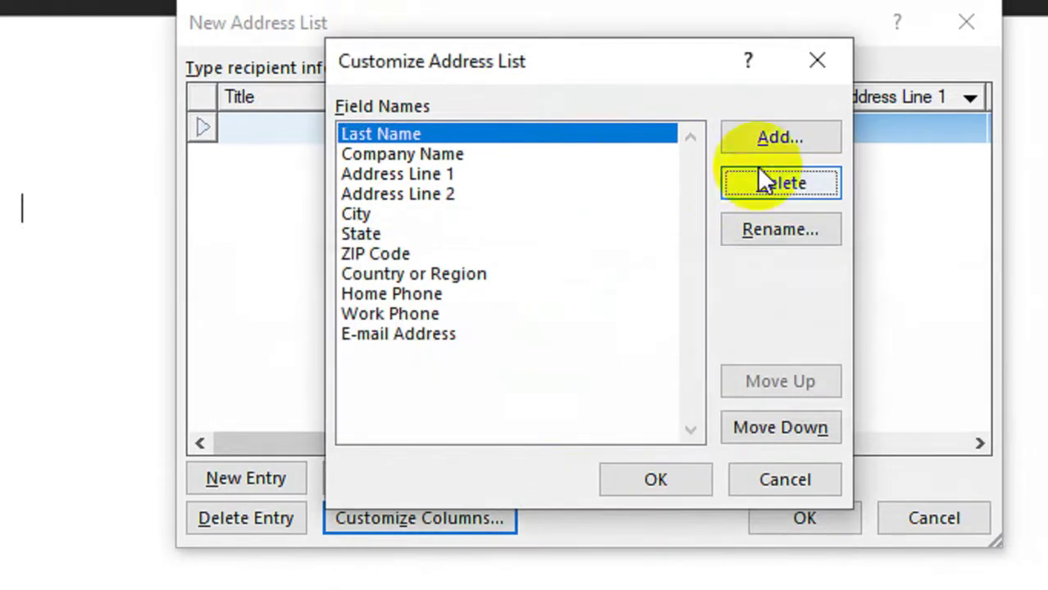
pyautogui.click(762, 190)
pyautogui.click(566, 397)
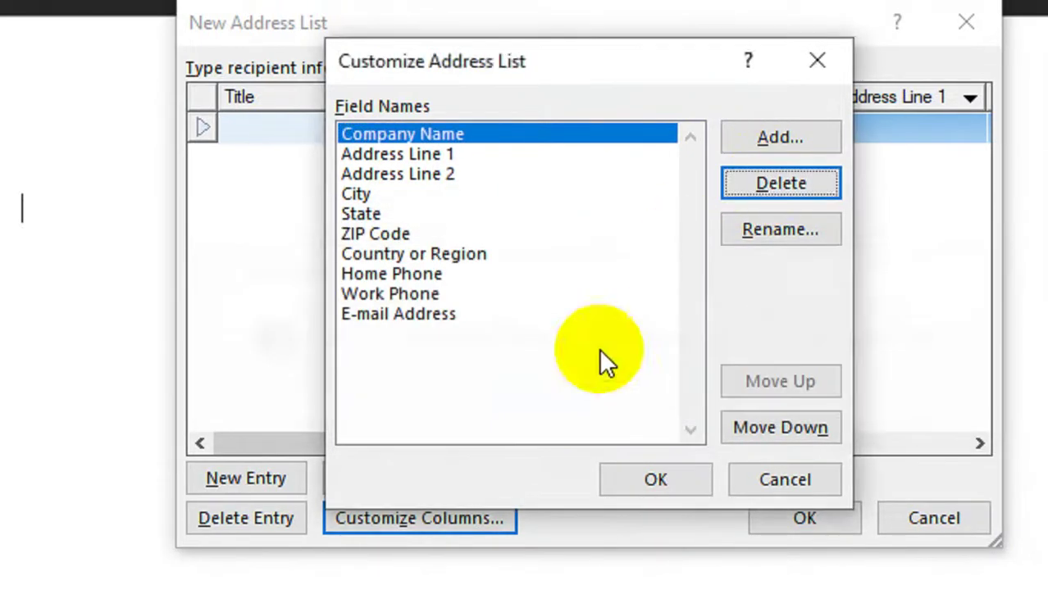
pyautogui.click(752, 185)
pyautogui.click(569, 395)
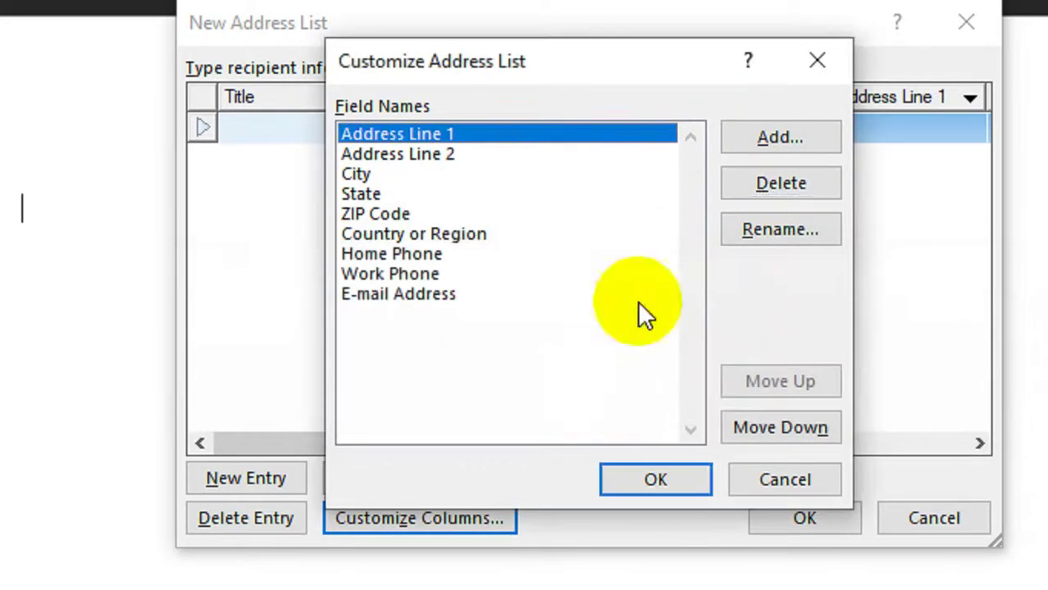
pyautogui.click(749, 188)
pyautogui.click(534, 393)
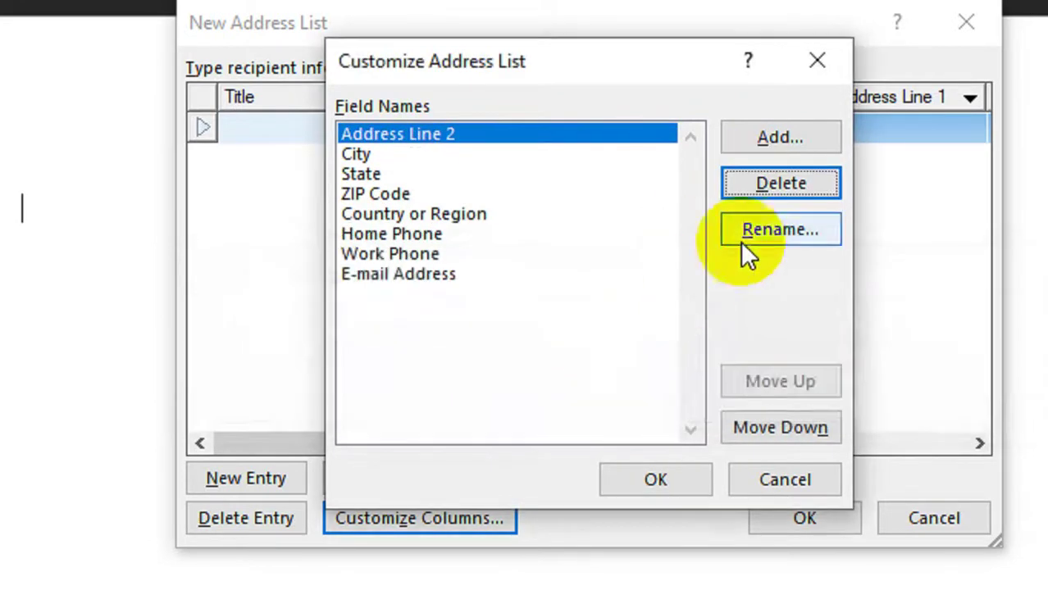
pyautogui.click(760, 187)
pyautogui.click(574, 398)
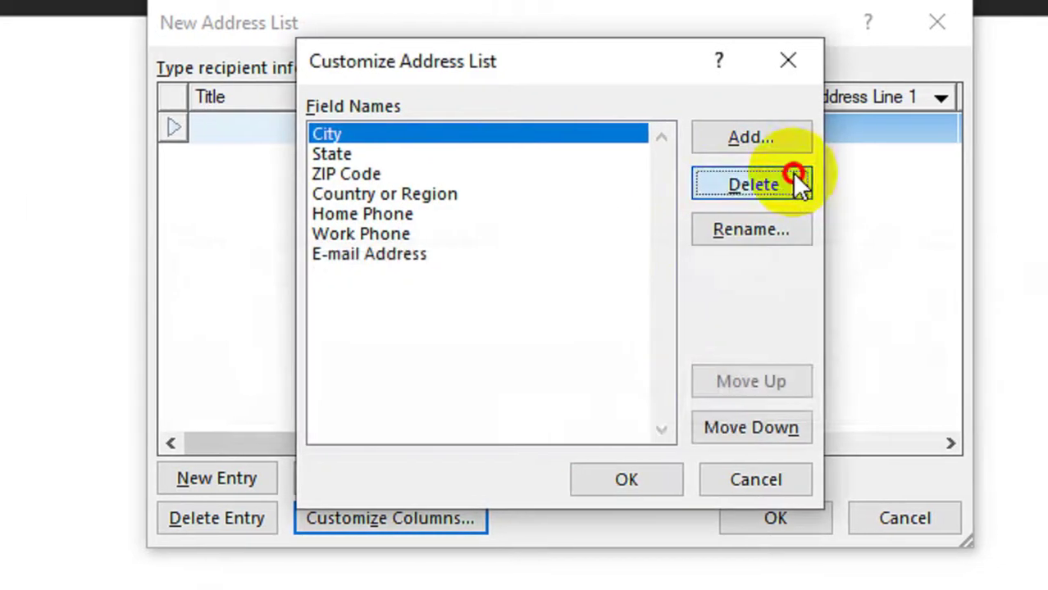
# Delete the remaining City, State, ZIP Code, Country or Region, phone and E-mail Address fields.
pyautogui.click(791, 179)
pyautogui.click(510, 398)
pyautogui.click(718, 180)
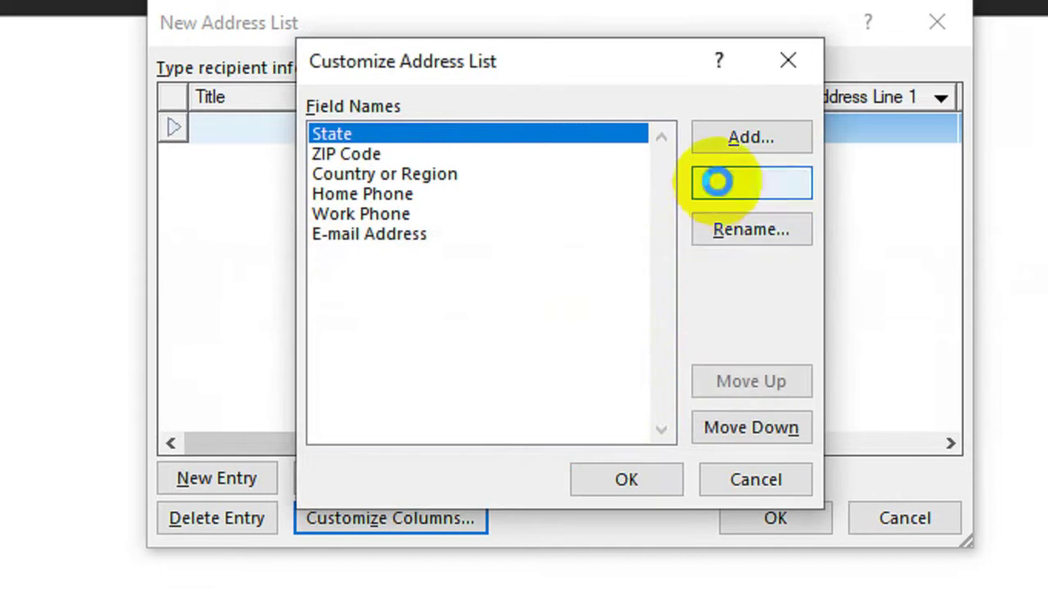
pyautogui.click(537, 393)
pyautogui.click(721, 189)
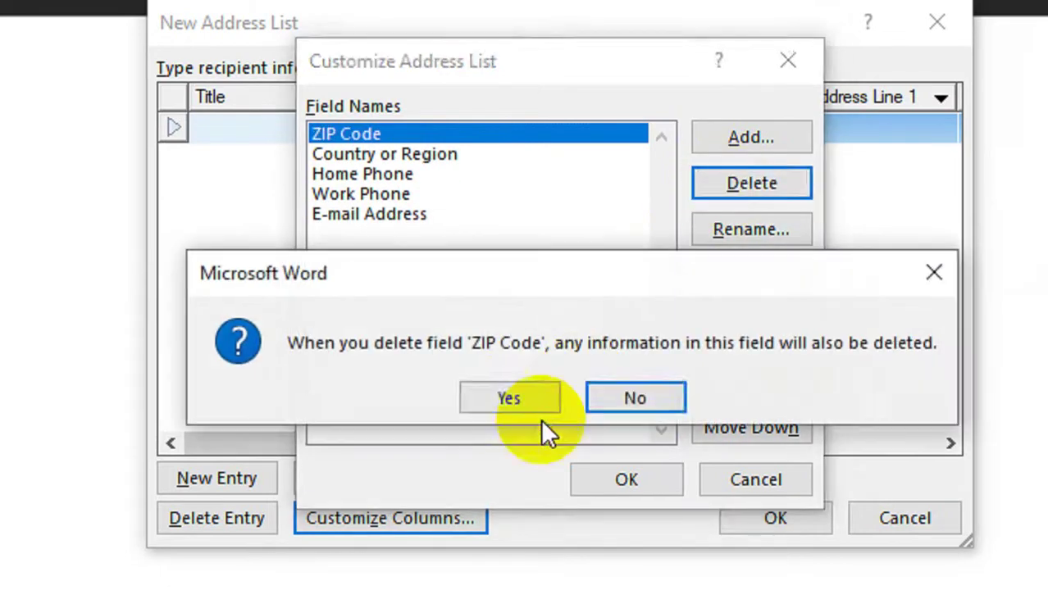
pyautogui.click(508, 401)
pyautogui.click(723, 188)
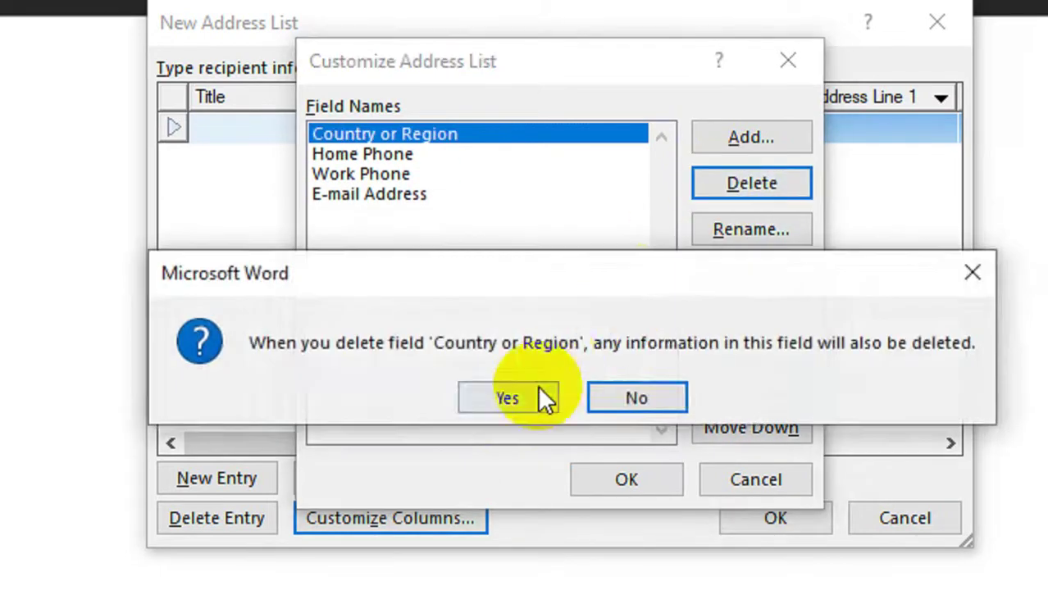
pyautogui.click(534, 396)
pyautogui.click(737, 185)
pyautogui.click(529, 398)
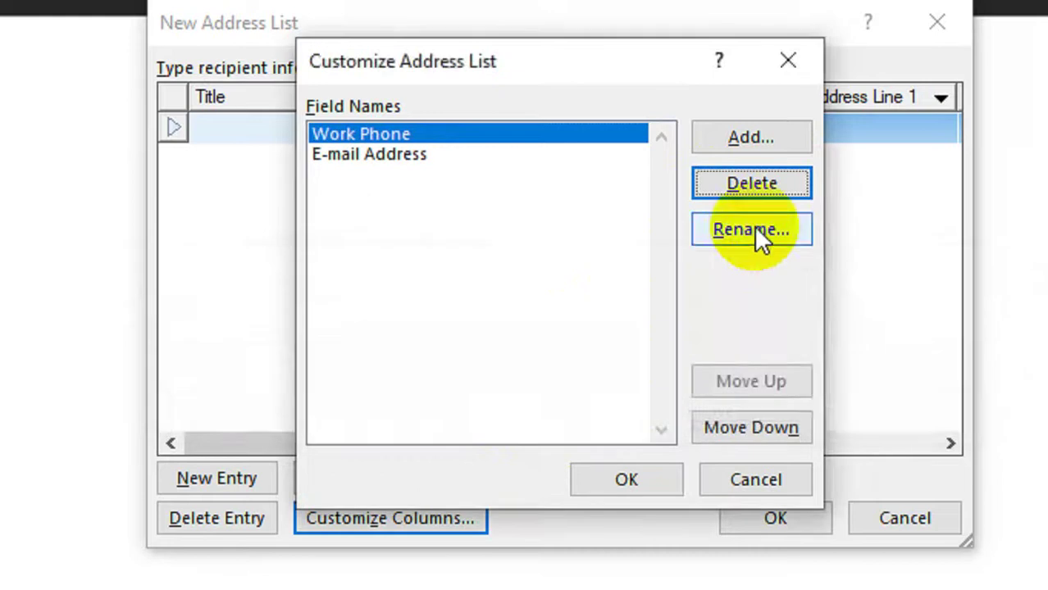
pyautogui.click(742, 187)
pyautogui.click(556, 395)
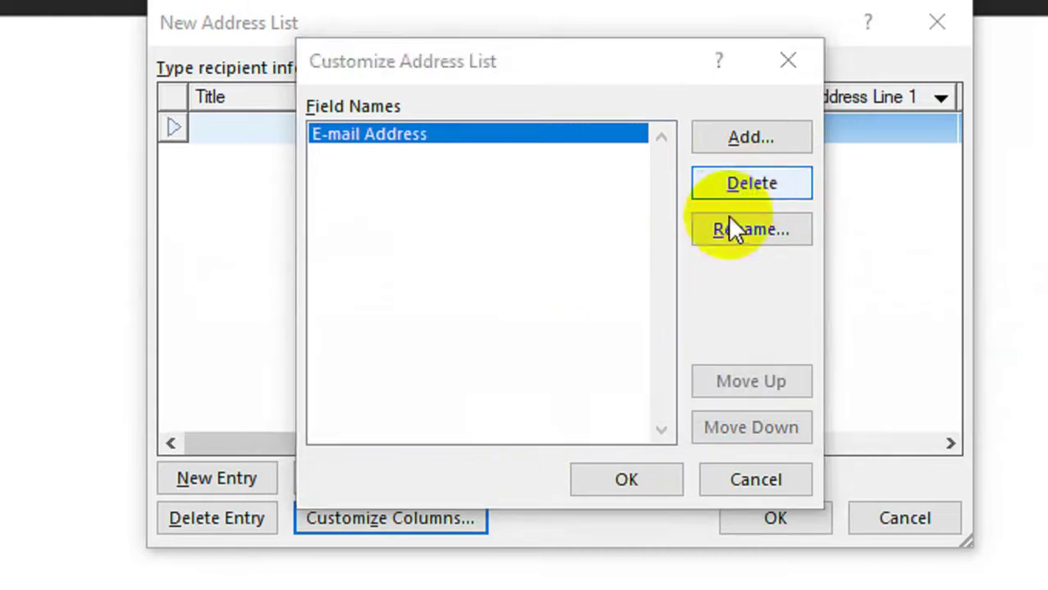
pyautogui.click(738, 185)
pyautogui.click(539, 398)
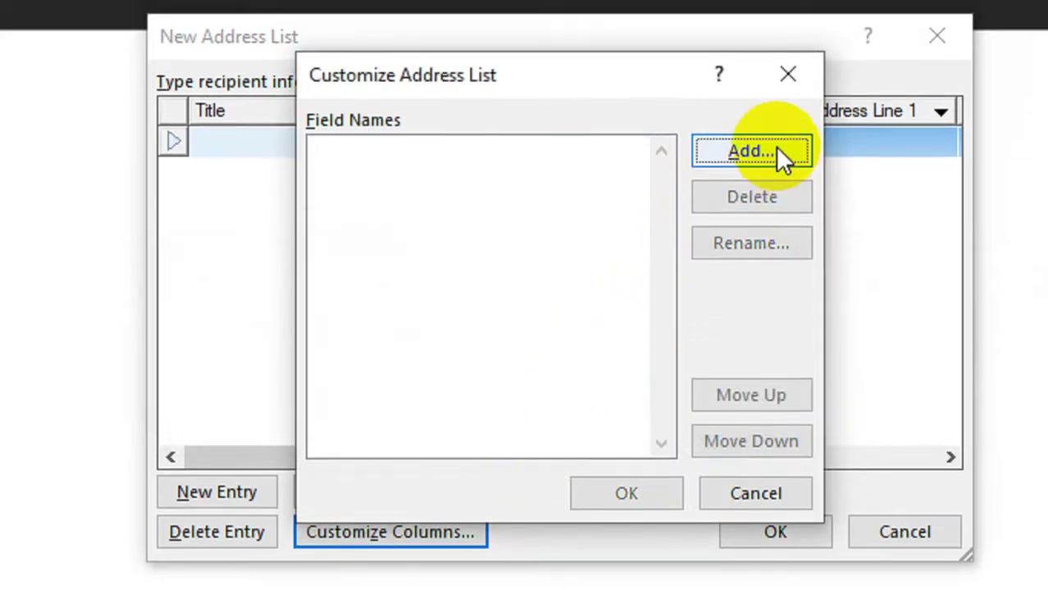
# Add the custom fields NAME, ADD and PHONE: to the address list.
pyautogui.click(771, 141)
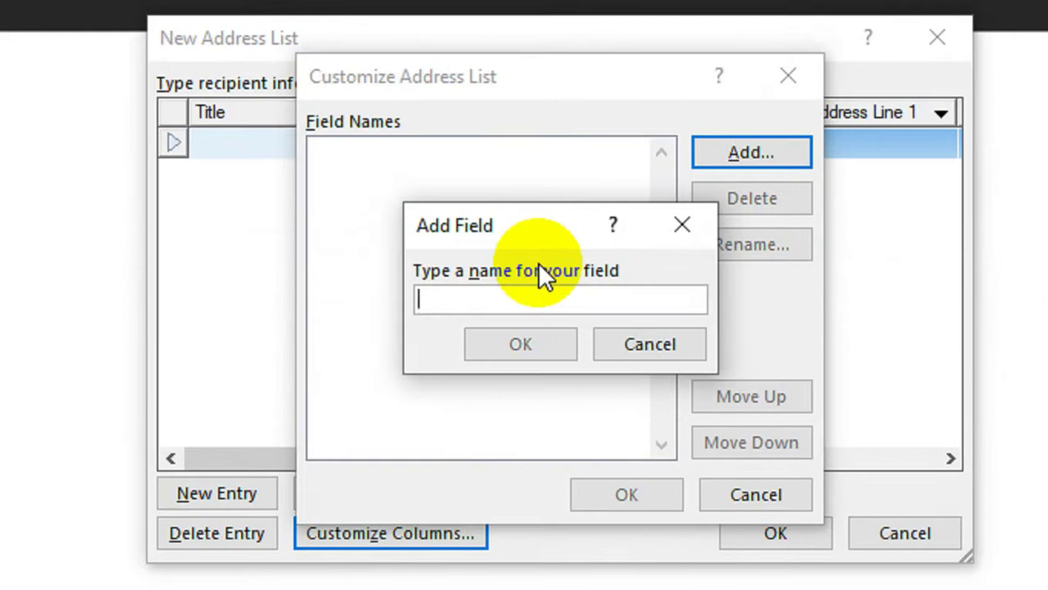
pyautogui.write('NAME')
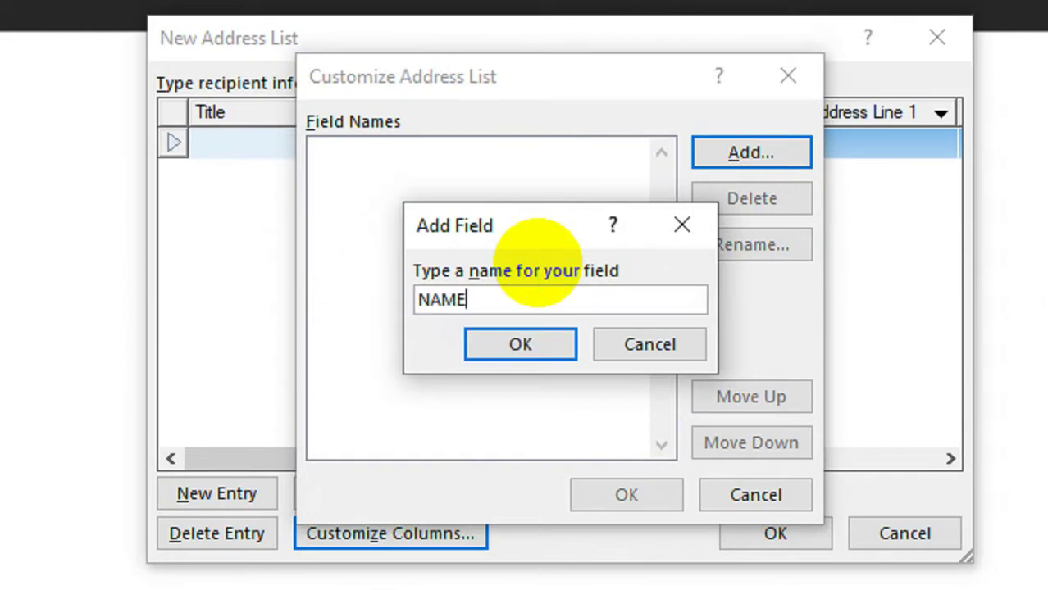
pyautogui.press('Return')
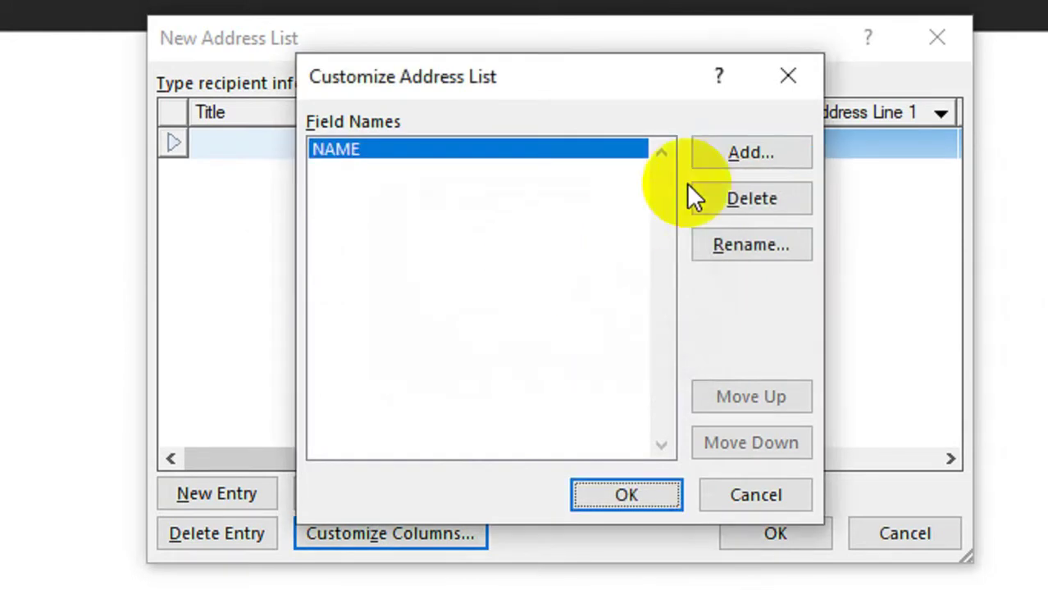
pyautogui.click(709, 150)
pyautogui.write('AD')
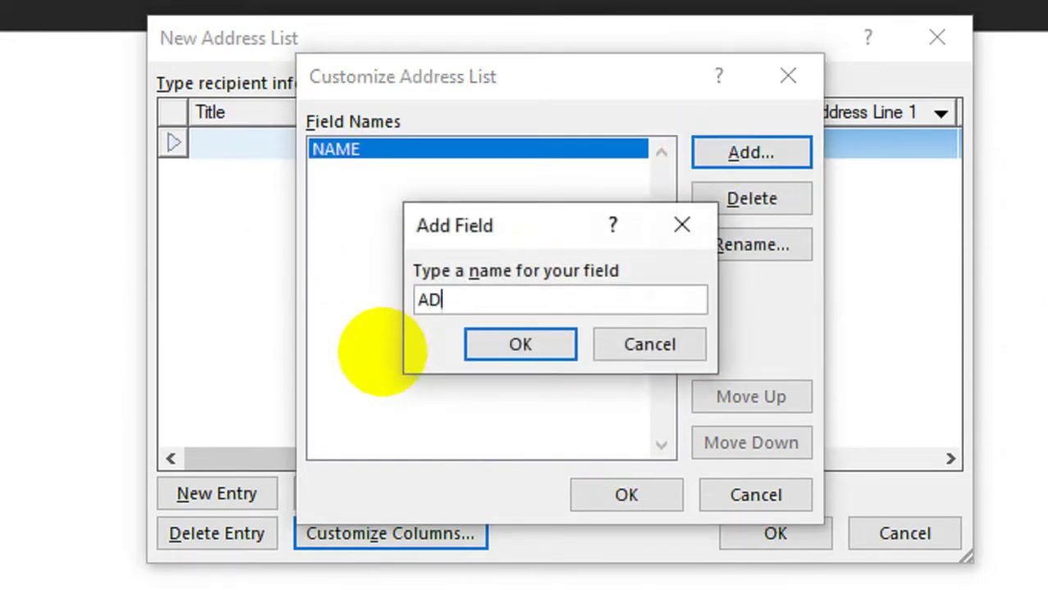
pyautogui.write('D')
pyautogui.press('Return')
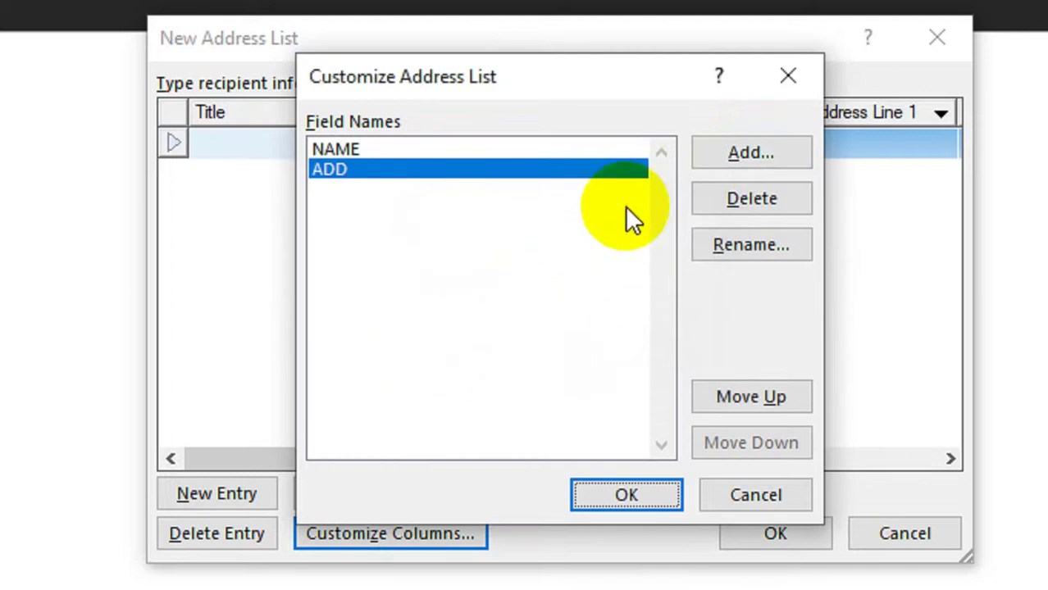
pyautogui.click(708, 158)
pyautogui.write('P')
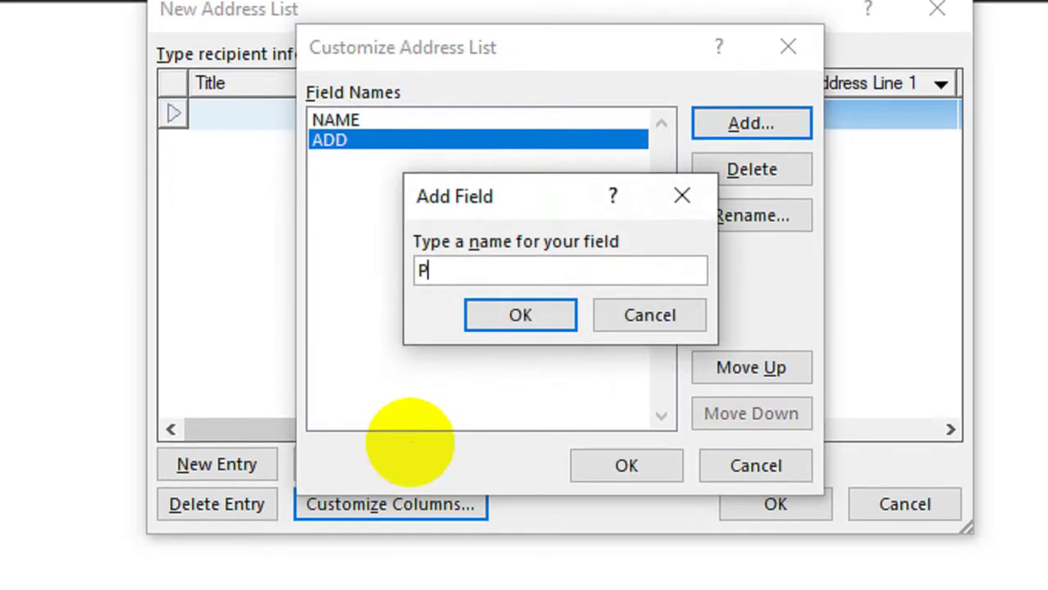
pyautogui.write('HONE')
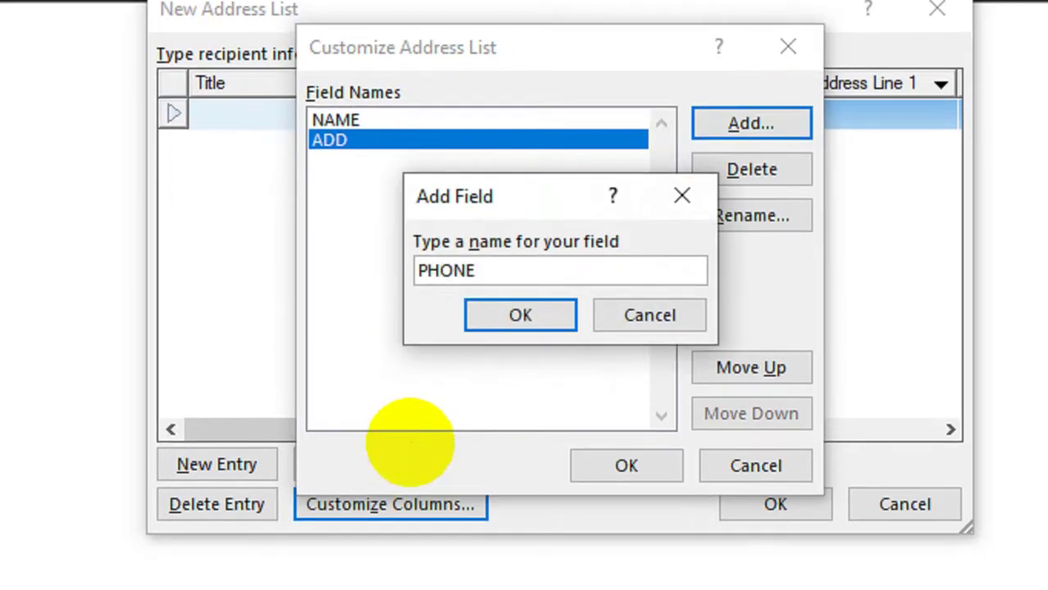
pyautogui.write(':')
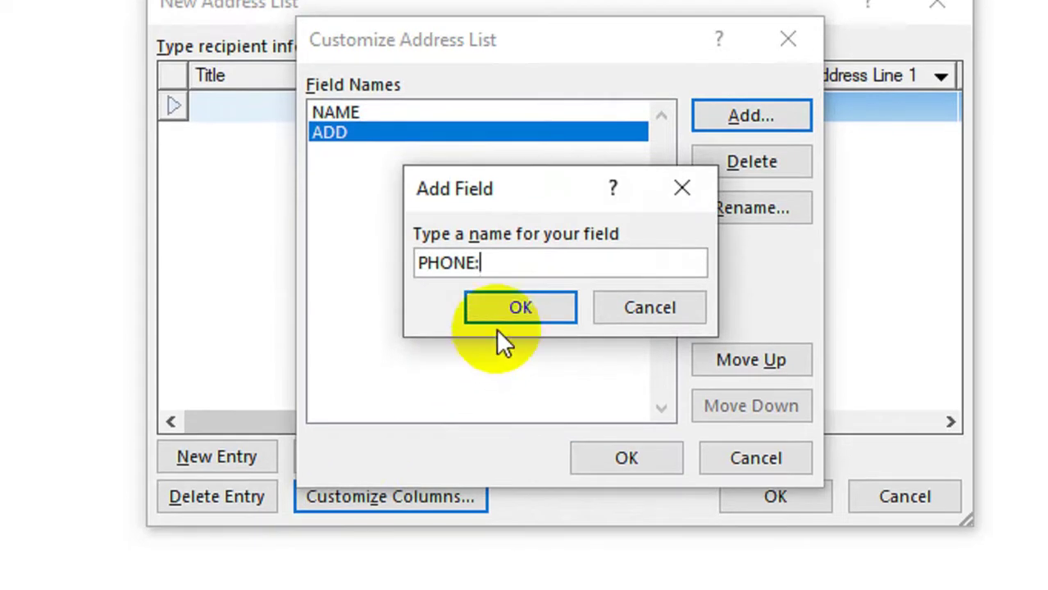
pyautogui.click(502, 317)
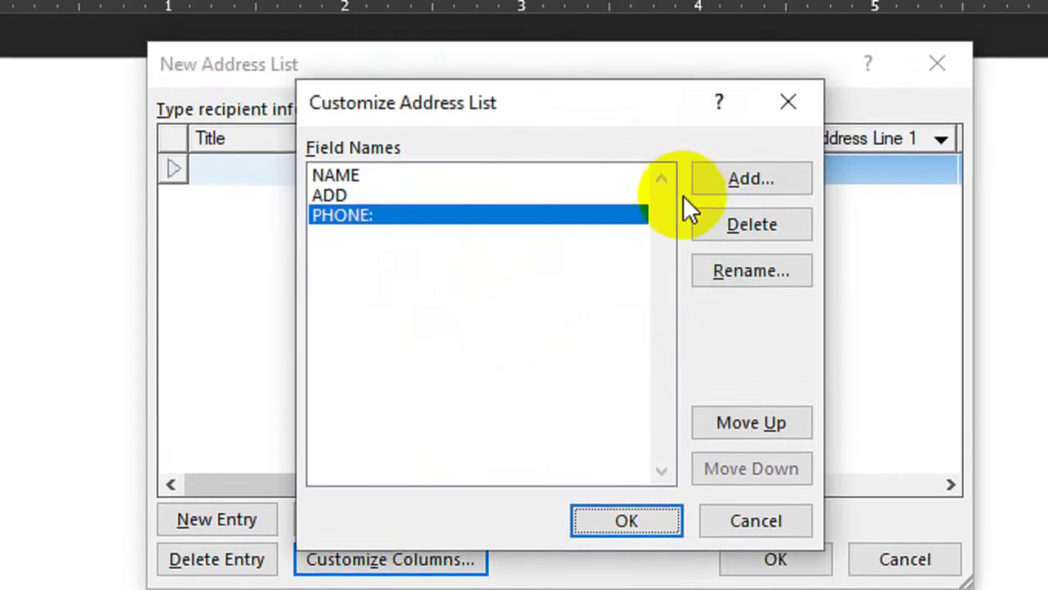
# Cancel renaming PHONE: and move it up and back down so it stays last.
pyautogui.click(748, 273)
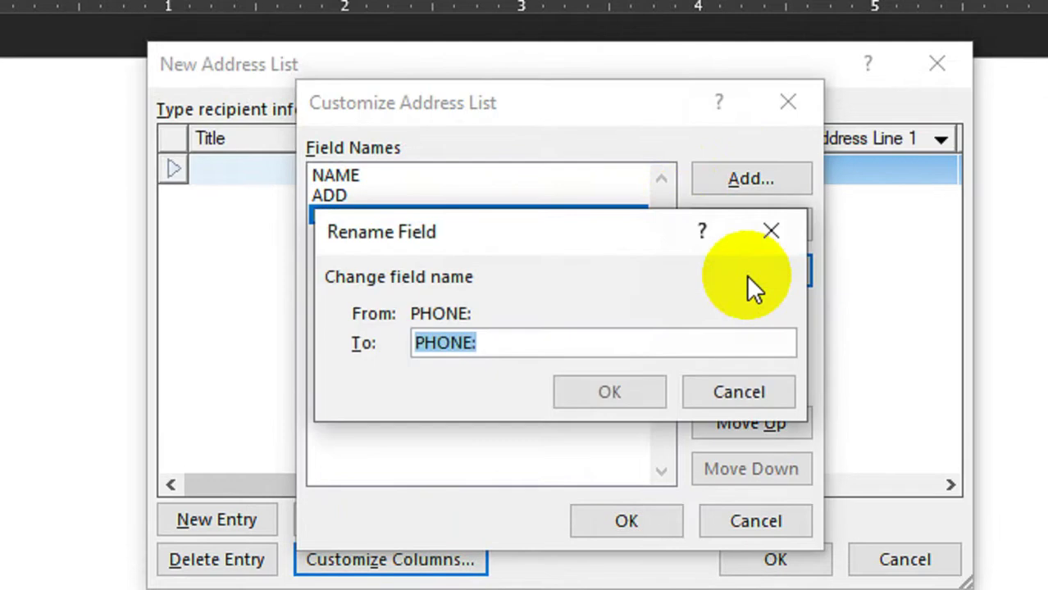
pyautogui.click(617, 393)
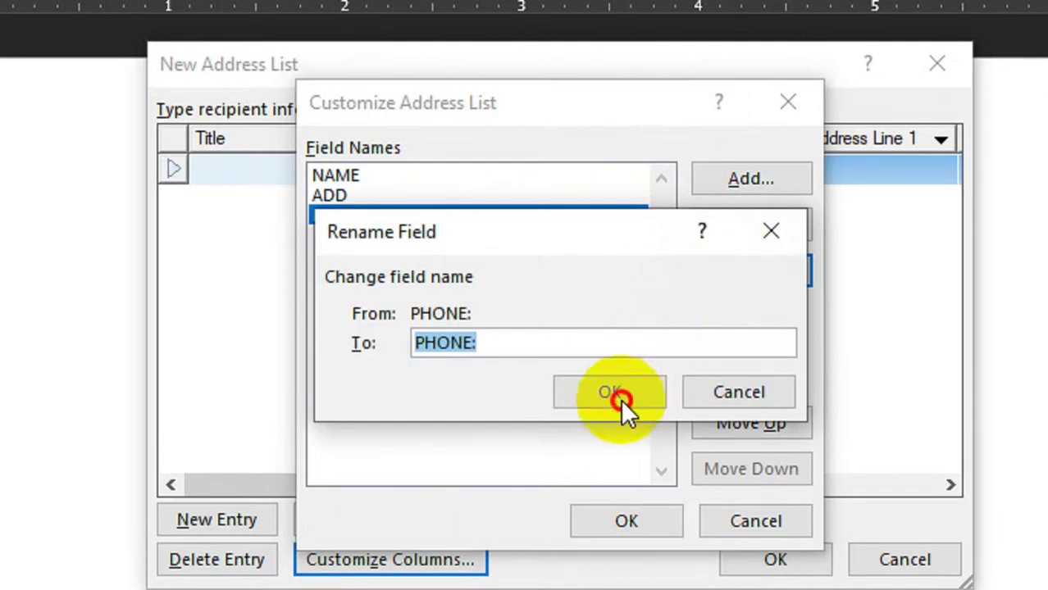
pyautogui.click(619, 409)
pyautogui.click(730, 397)
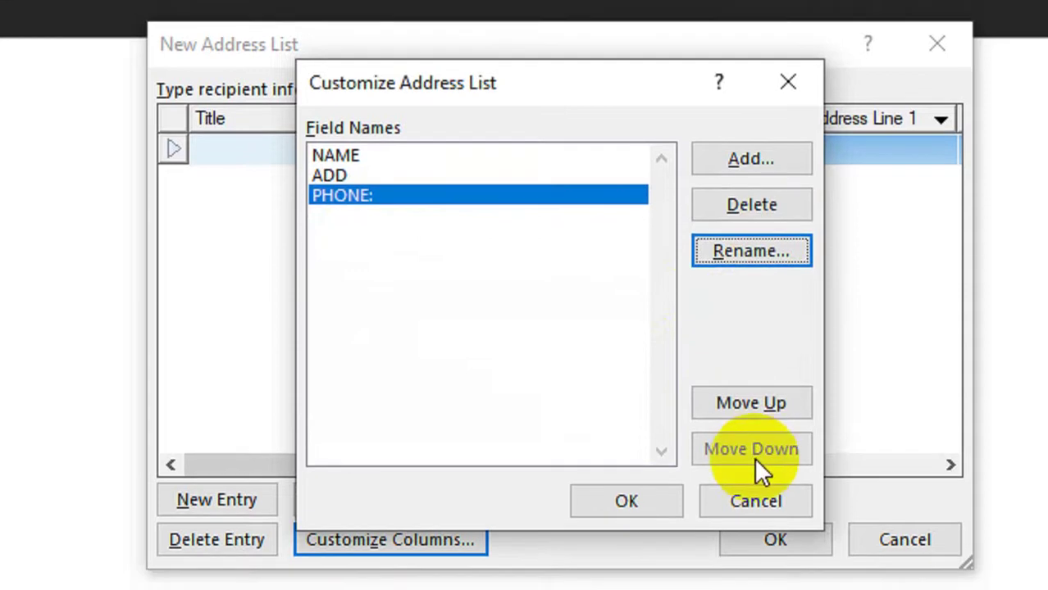
pyautogui.click(755, 399)
pyautogui.click(756, 398)
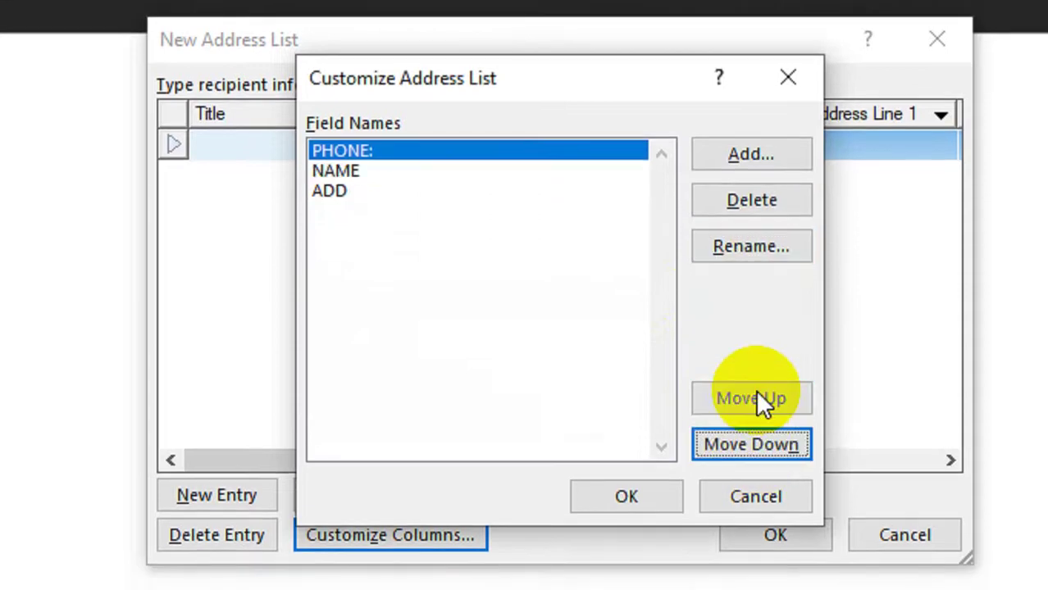
pyautogui.click(755, 445)
pyautogui.click(755, 444)
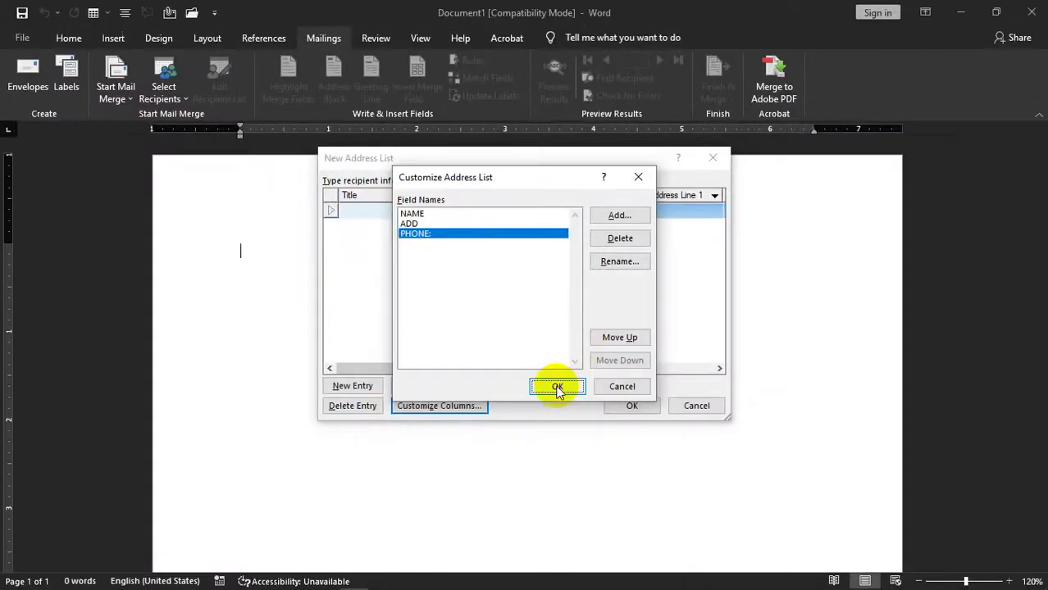
# Accept the NAME, ADD, PHONE: columns and enter the first recipient's name, address HANGU and phone number.
pyautogui.click(557, 384)
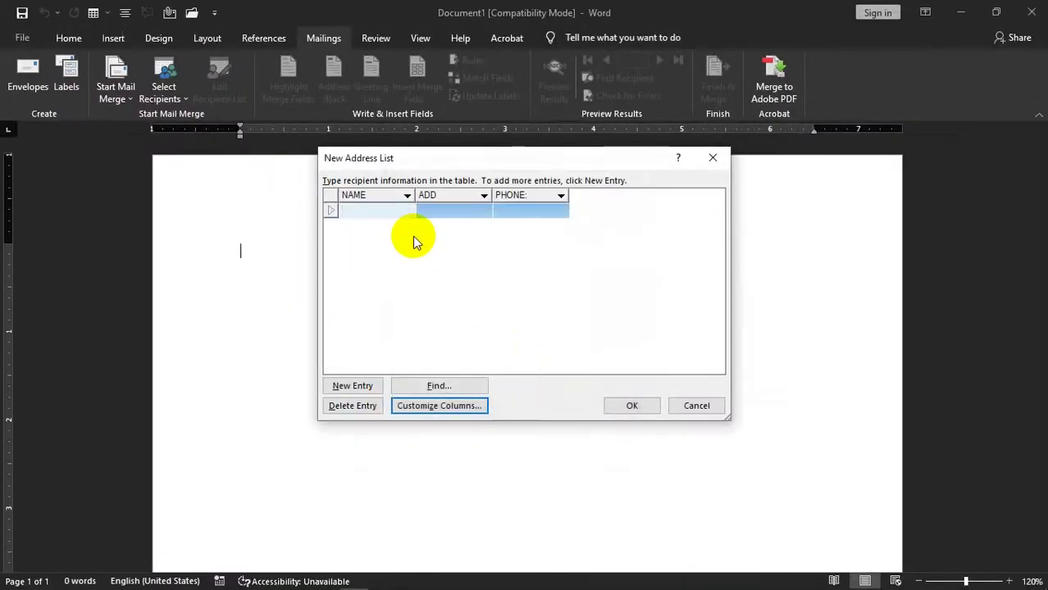
pyautogui.write('JAMSH')
pyautogui.write('DI')
pyautogui.press('BackSpace')
pyautogui.press('BackSpace')
pyautogui.write('ID')
pyautogui.press('Tab')
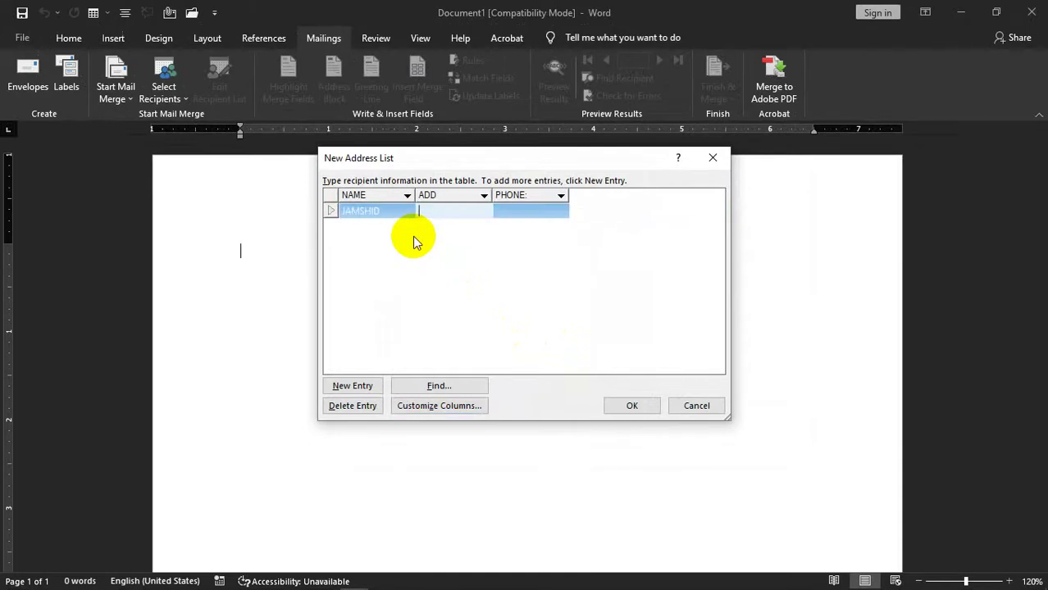
pyautogui.write('HANGU')
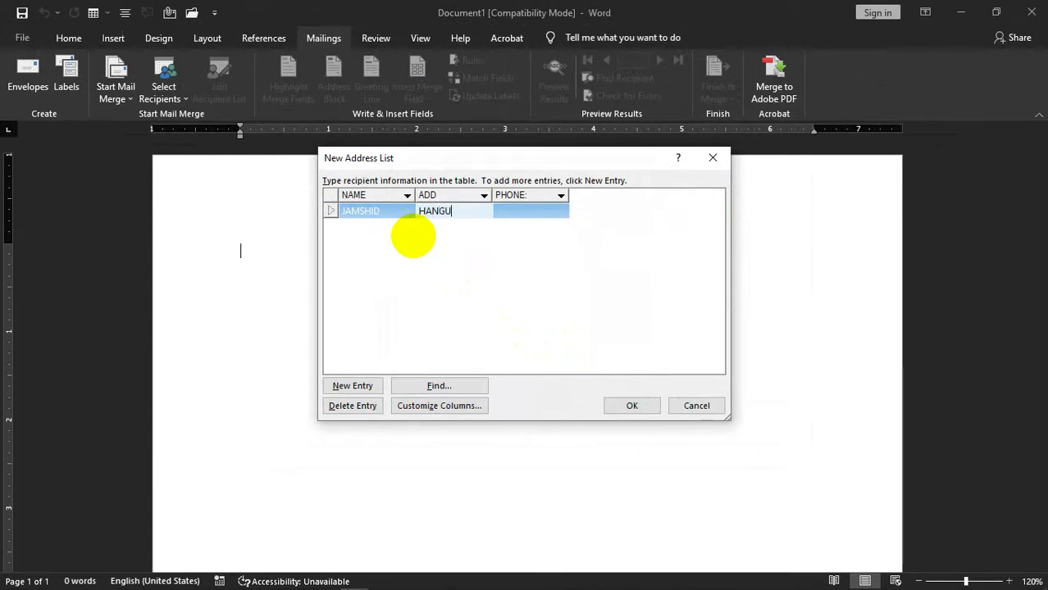
pyautogui.press('Tab')
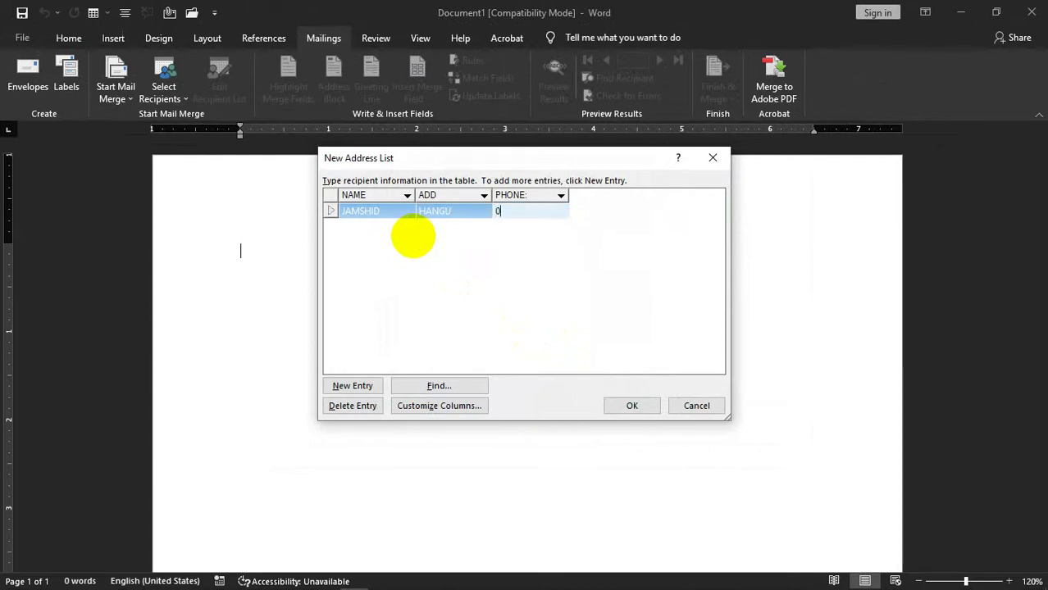
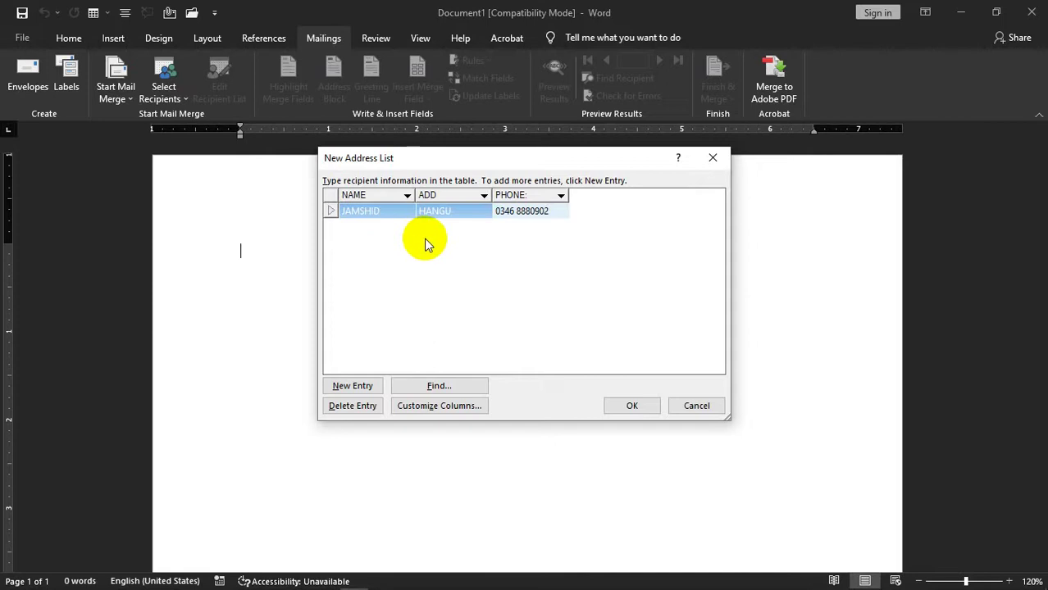
# Add a second recipient with a name, address PESHAWAR and phone number.
pyautogui.press('Tab')
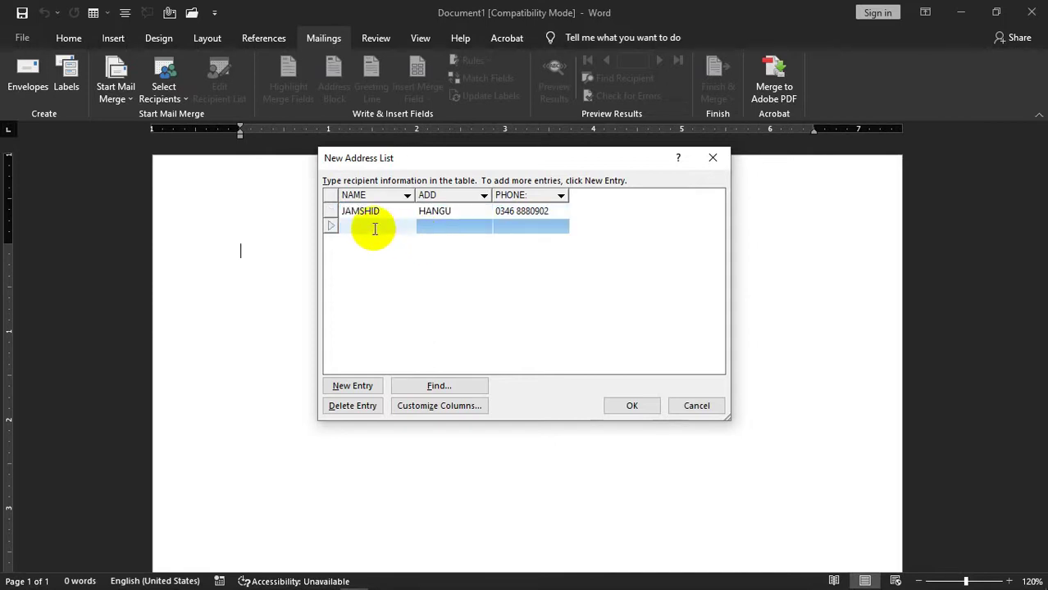
pyautogui.write('UMAR')
pyautogui.press('Tab')
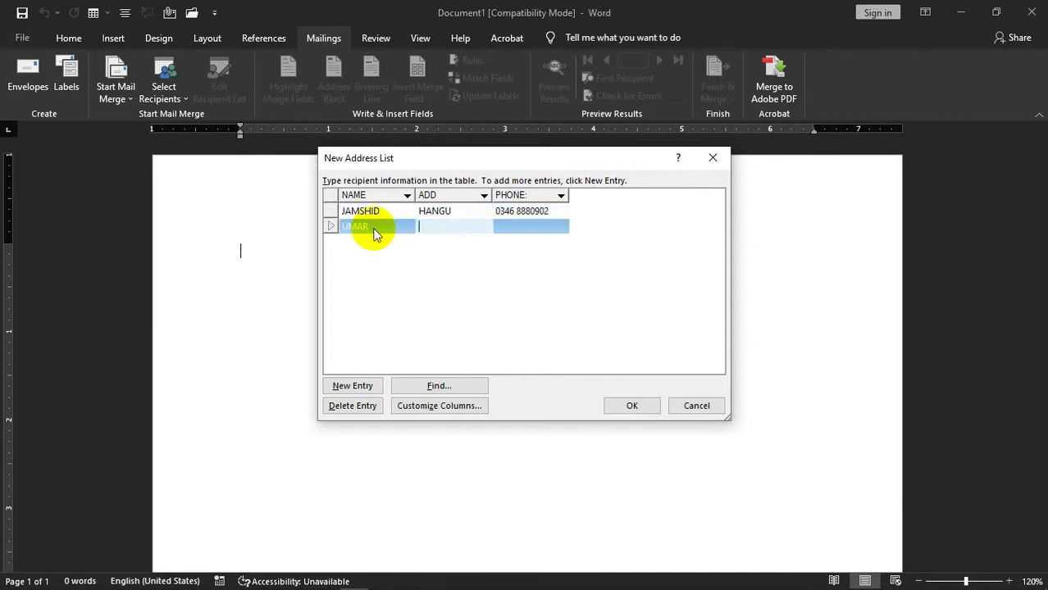
pyautogui.write('PESH')
pyautogui.write('AWAR')
pyautogui.press('Tab')
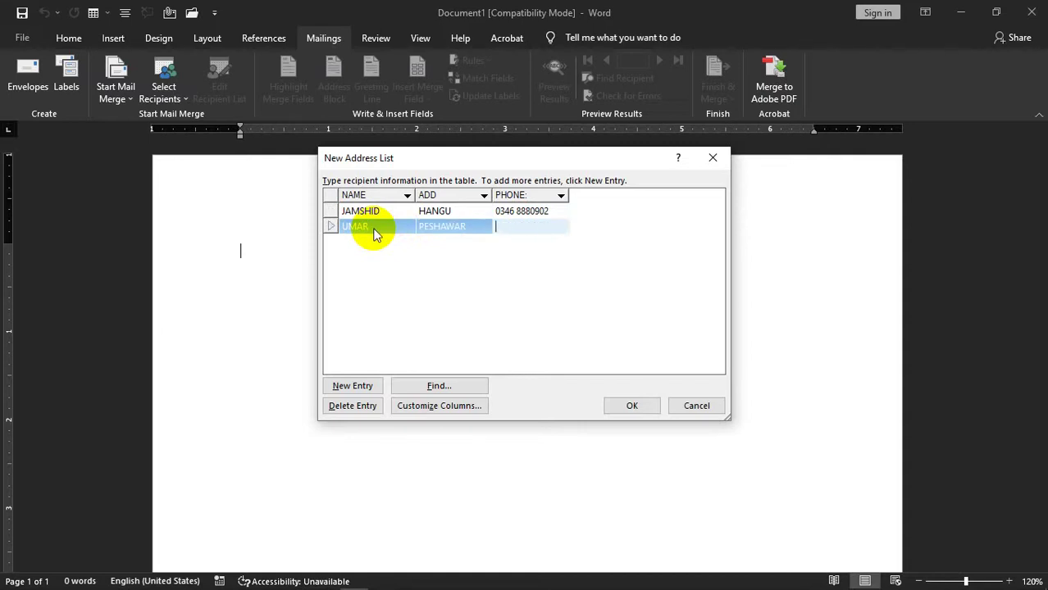
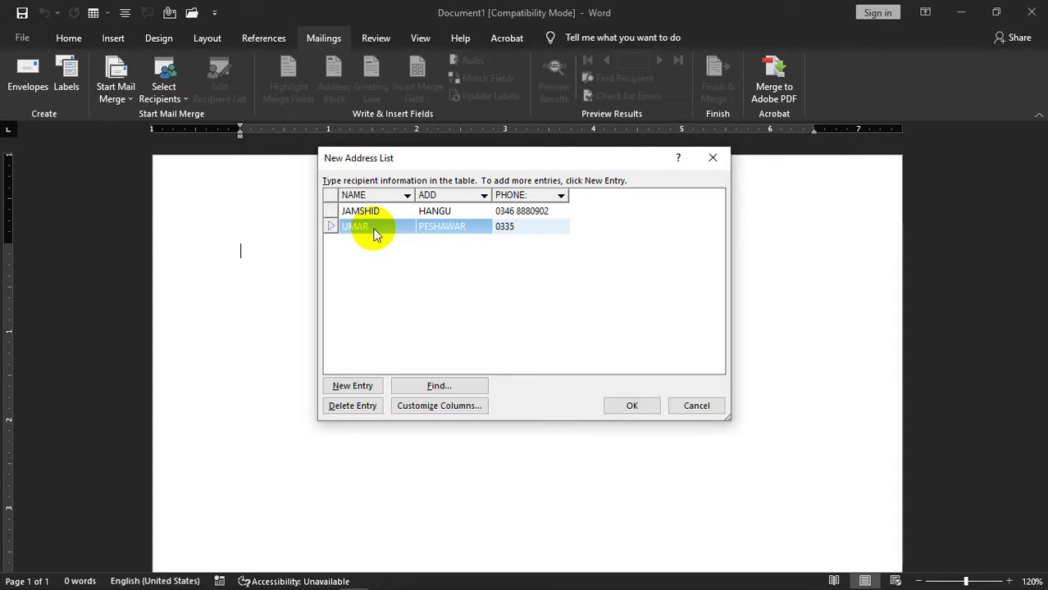
# Add a third recipient with a name, address KOHAT and phone number.
pyautogui.click(351, 385)
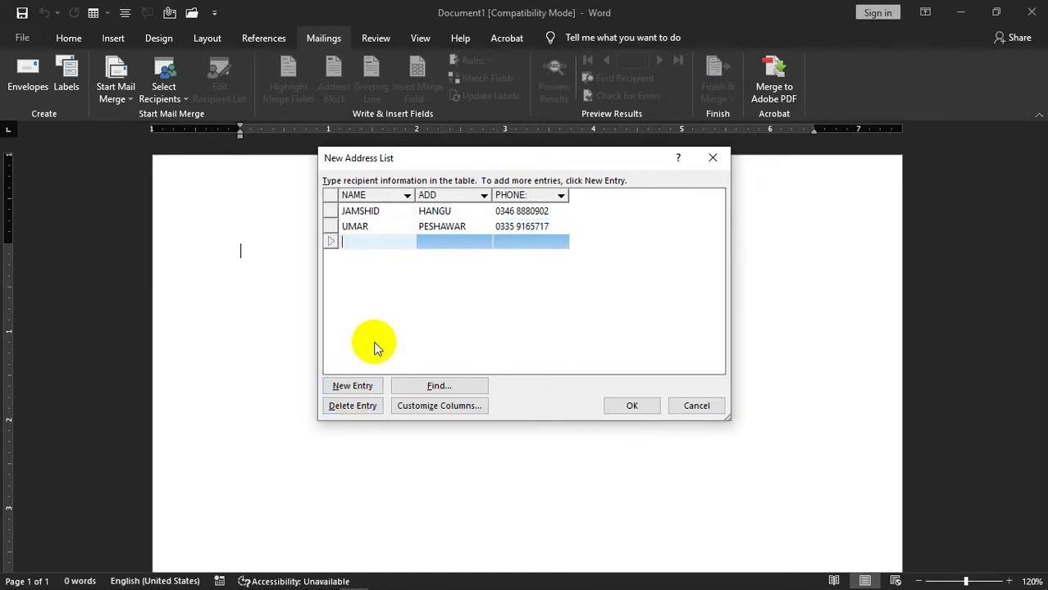
pyautogui.write('KAMIL')
pyautogui.press('Tab')
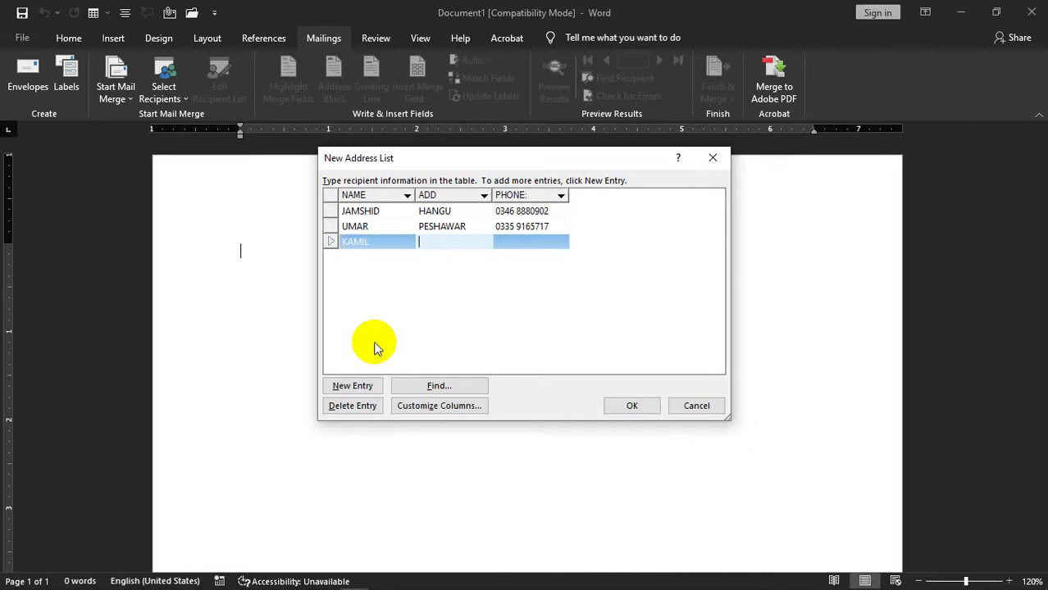
pyautogui.write('KOHAT')
pyautogui.press('Tab')
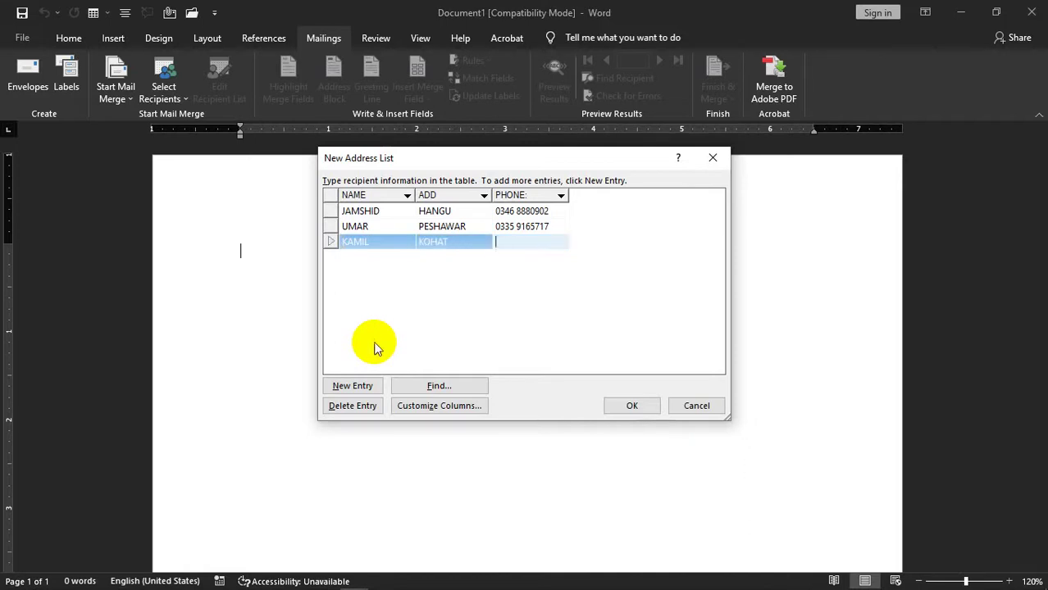
# Add a fourth recipient with a name, address and phone number.
pyautogui.press('Tab')
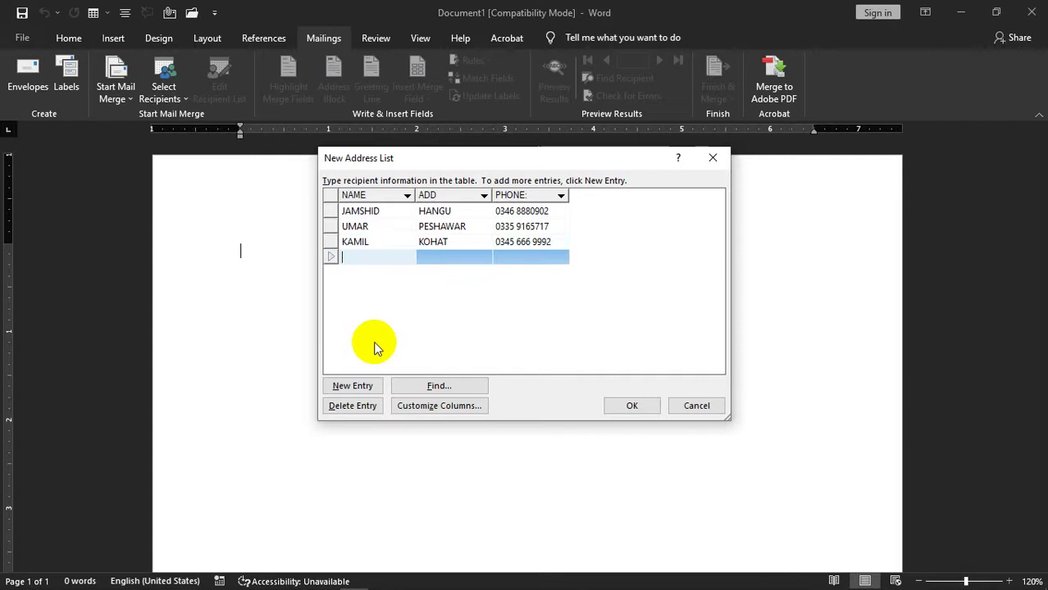
pyautogui.write('SAEED')
pyautogui.press('Tab')
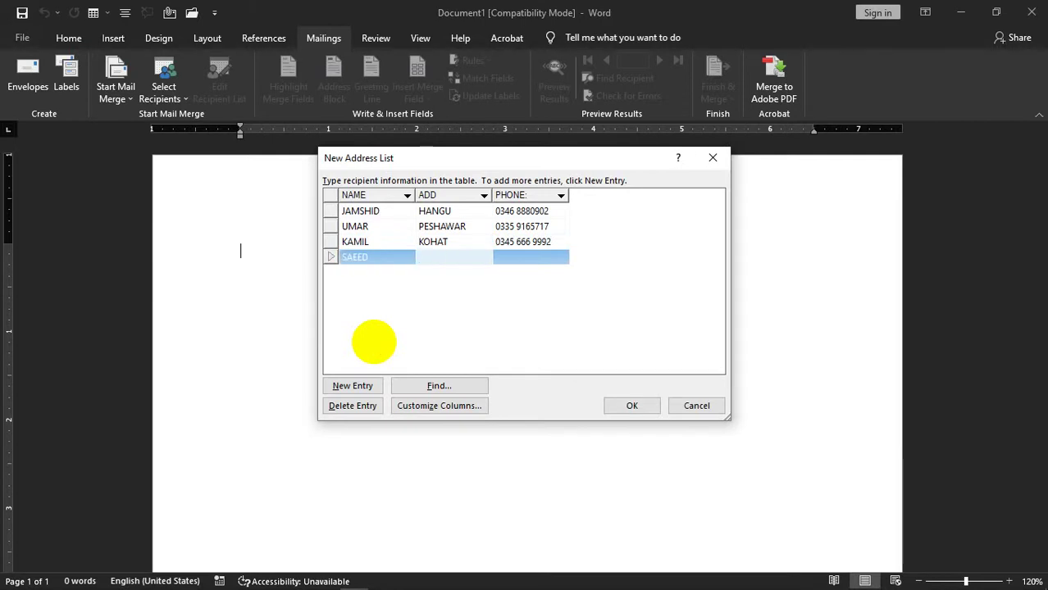
pyautogui.write('TAL')
pyautogui.press('BackSpace')
pyautogui.press('BackSpace')
pyautogui.write('H')
pyautogui.write('ALL')
pyautogui.press('Tab')
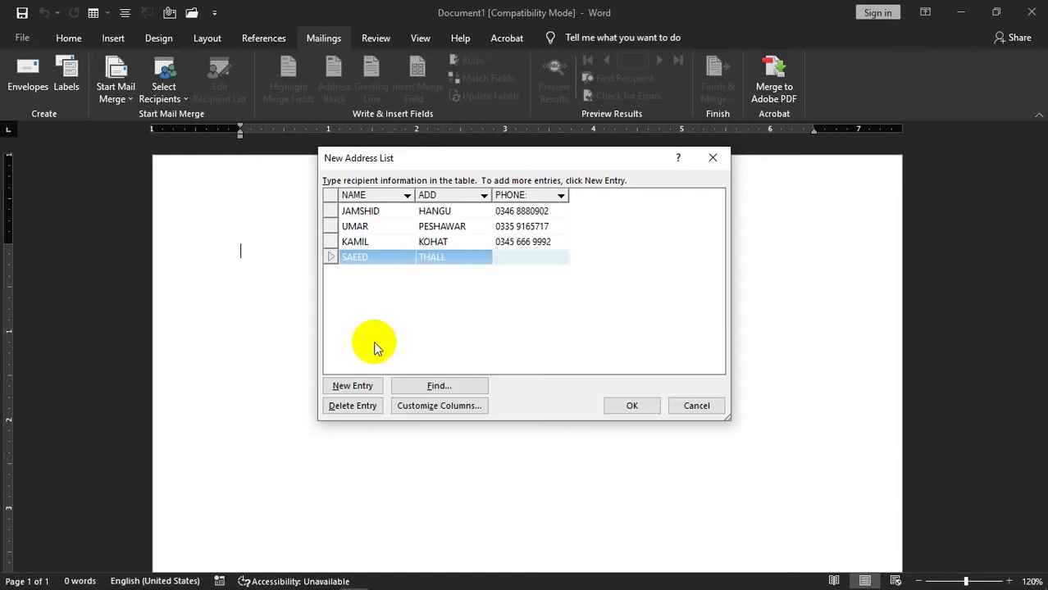
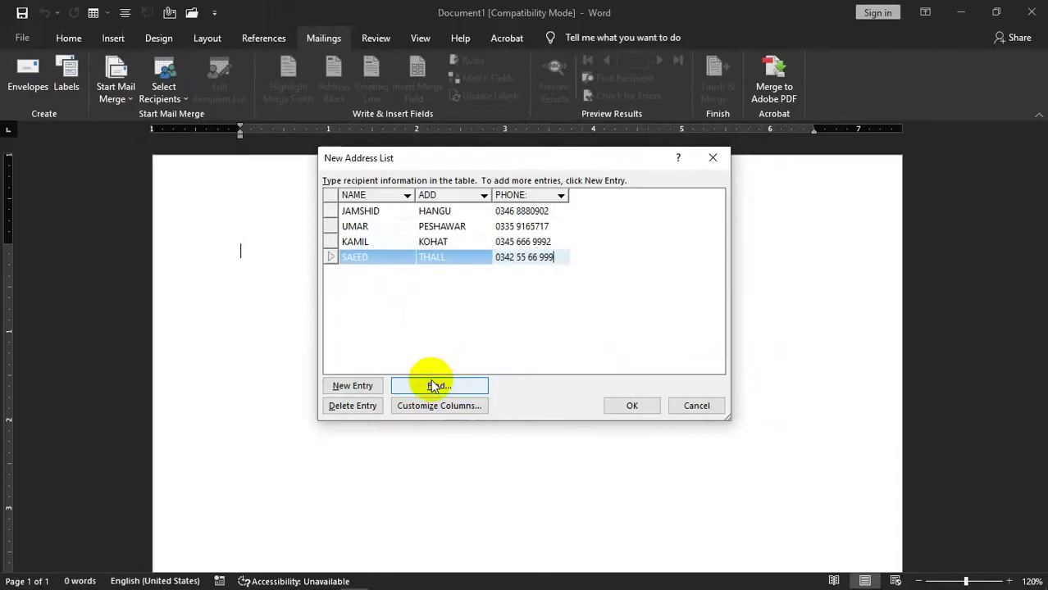
pyautogui.click(435, 386)
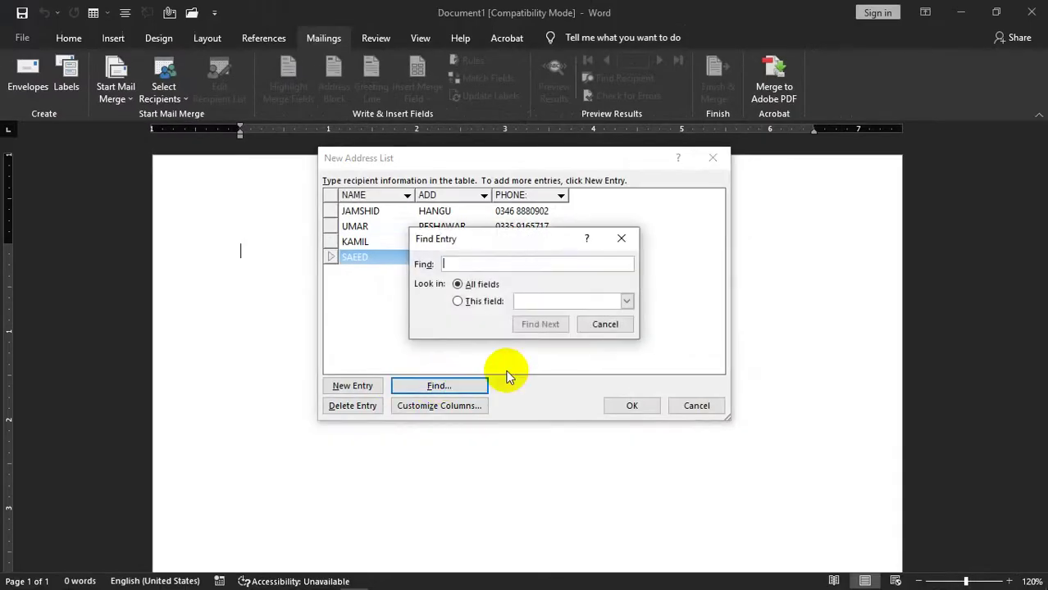
# Search the list for the second recipient's name, then restrict the search to the ADD field.
pyautogui.write('UMAR')
pyautogui.press('Return')
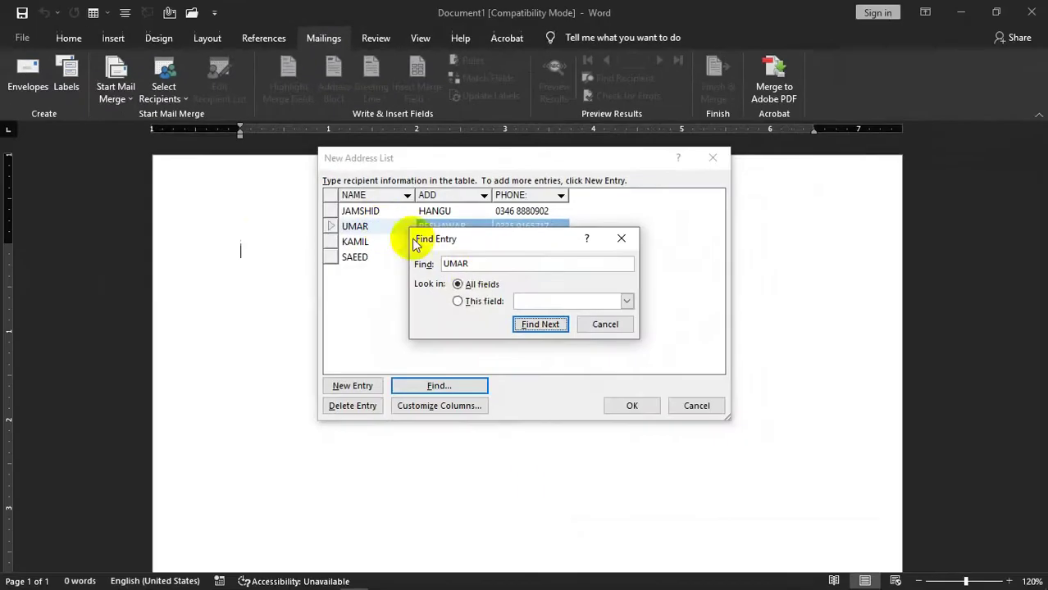
pyautogui.click(457, 301)
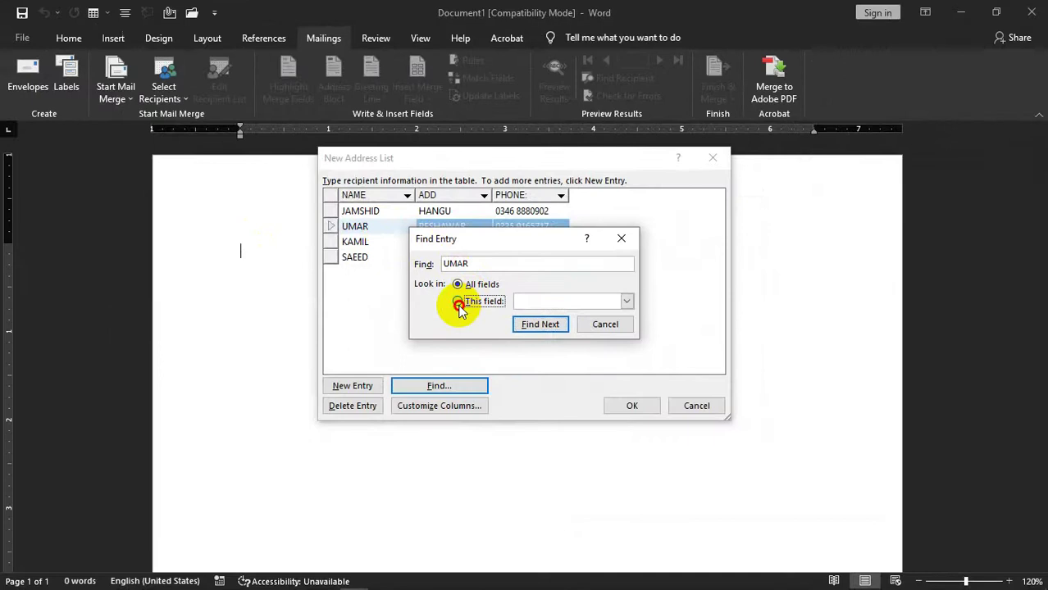
pyautogui.click(541, 302)
pyautogui.click(533, 326)
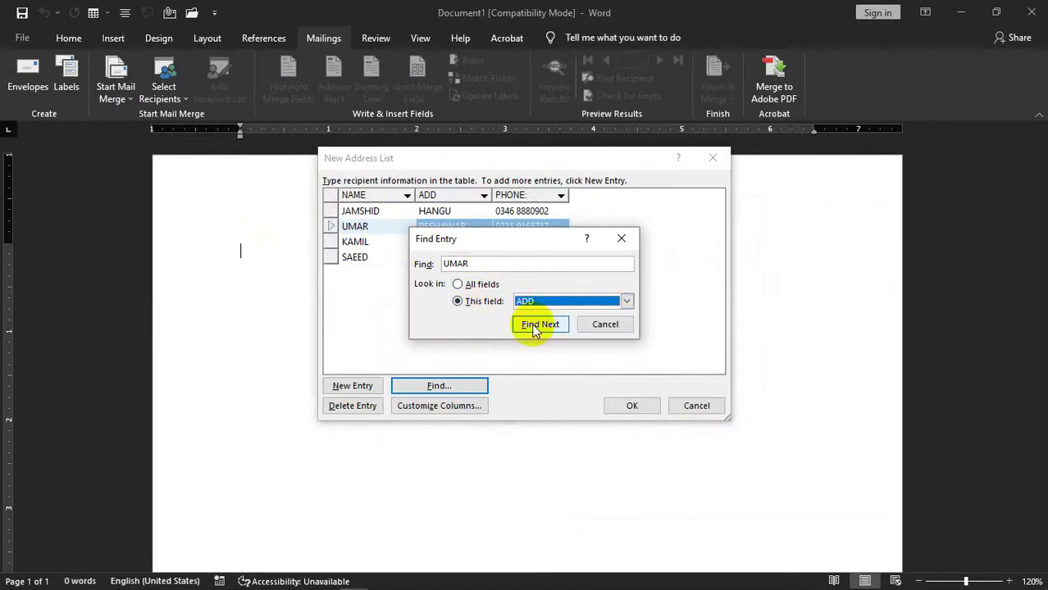
pyautogui.click(543, 301)
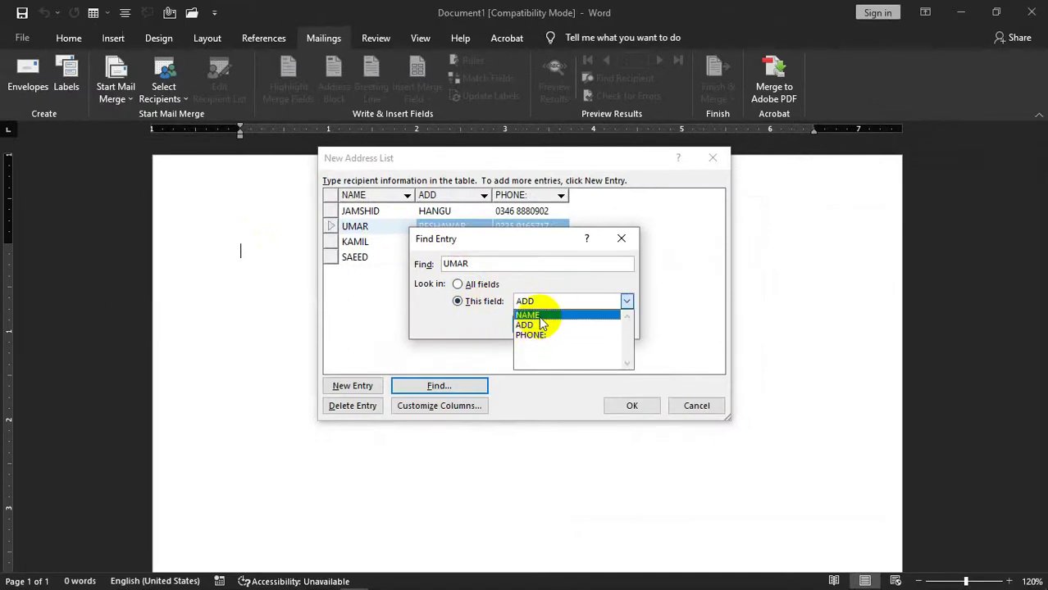
pyautogui.click(539, 326)
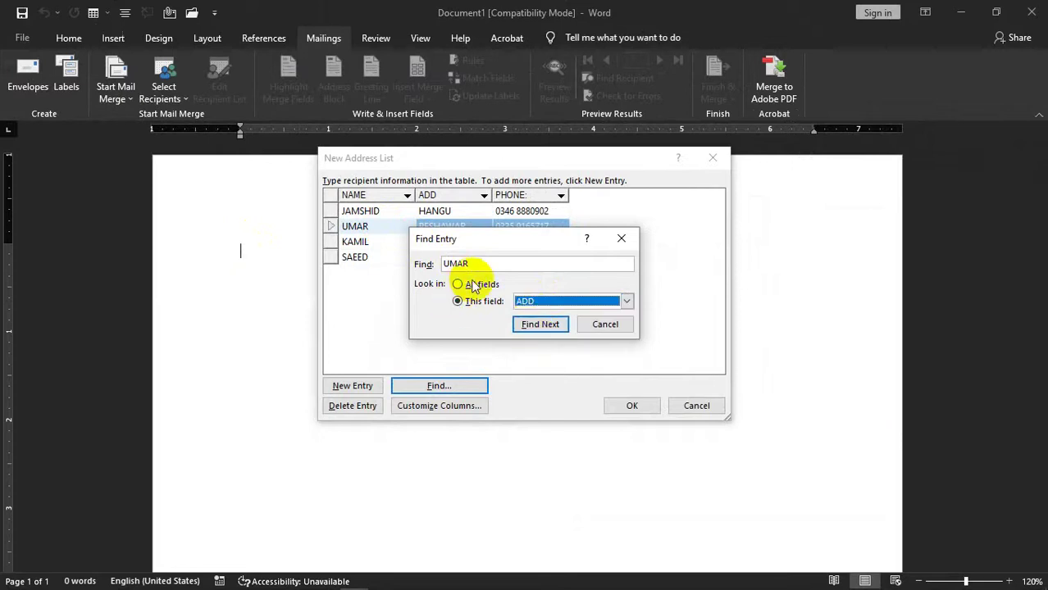
# Search the ADD field for HANGU, then close Find Entry.
pyautogui.press('BackSpace')
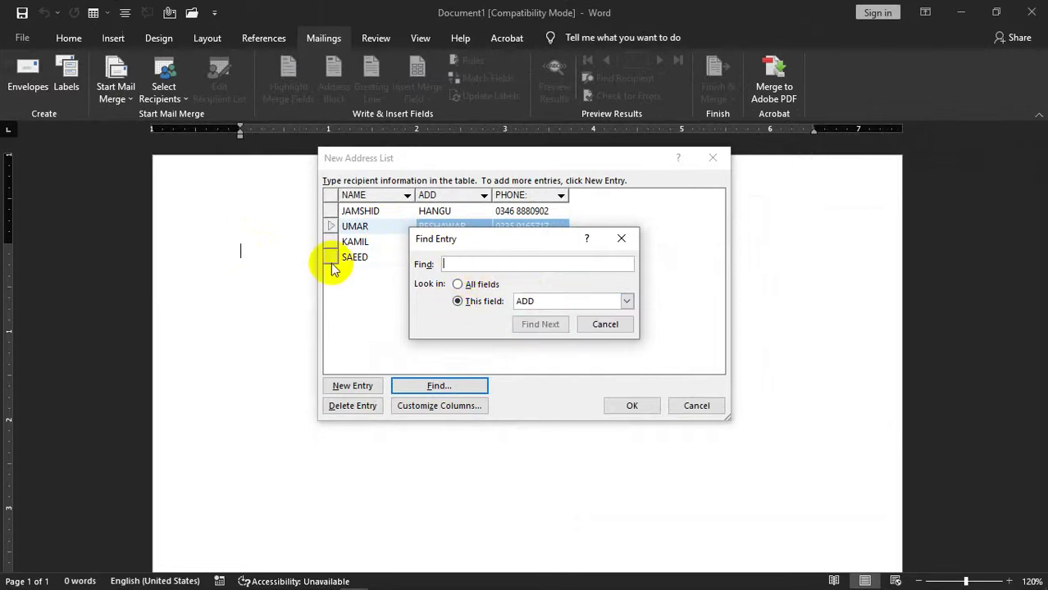
pyautogui.write('PESHAWAR')
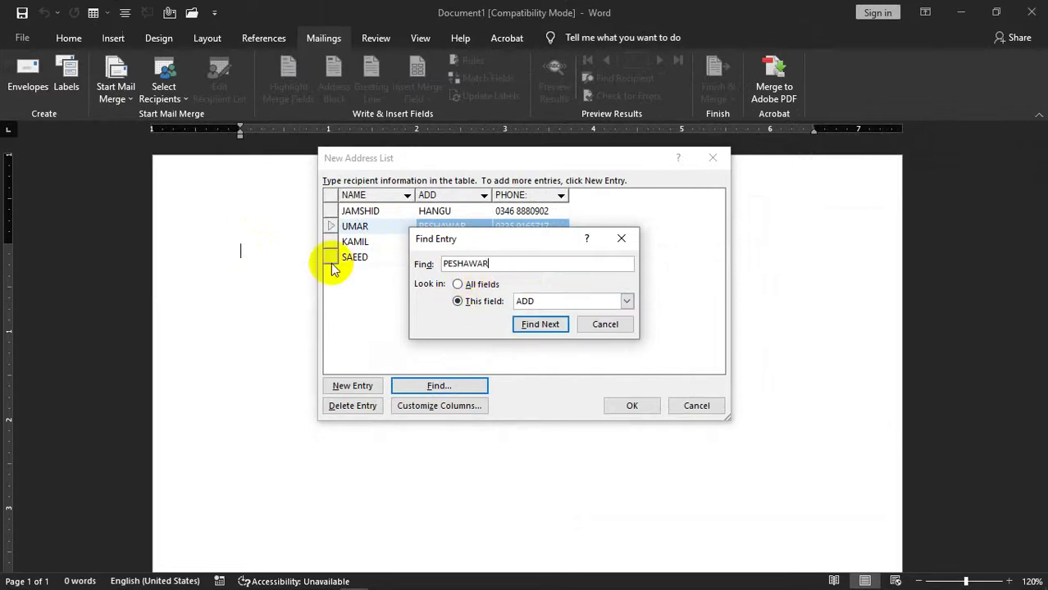
pyautogui.press('BackSpace')
pyautogui.press('BackSpace')
pyautogui.press('BackSpace')
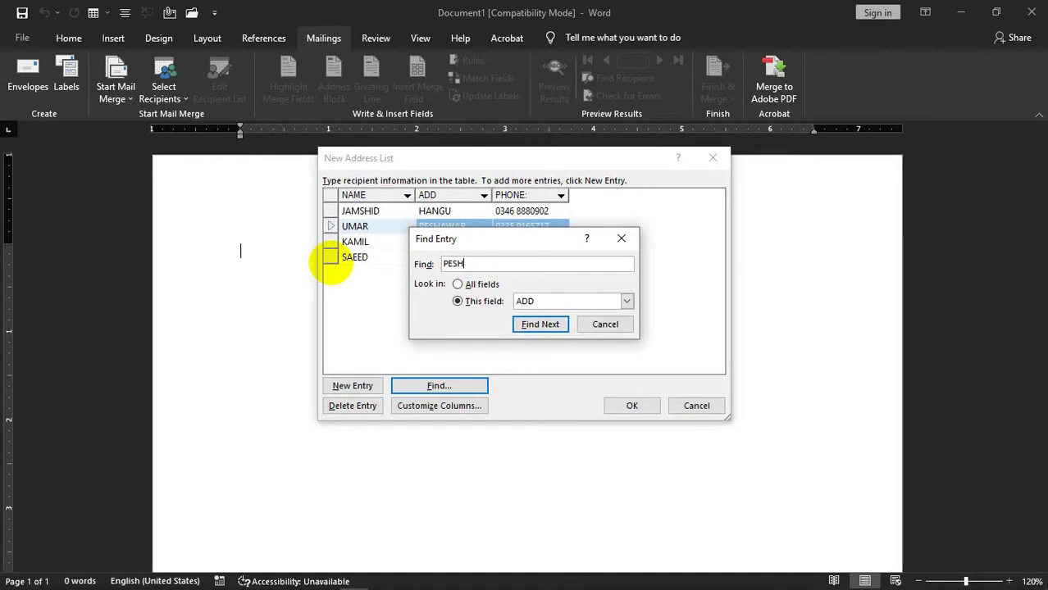
pyautogui.press('BackSpace')
pyautogui.press('BackSpace')
pyautogui.write('HANGU')
pyautogui.press('Return')
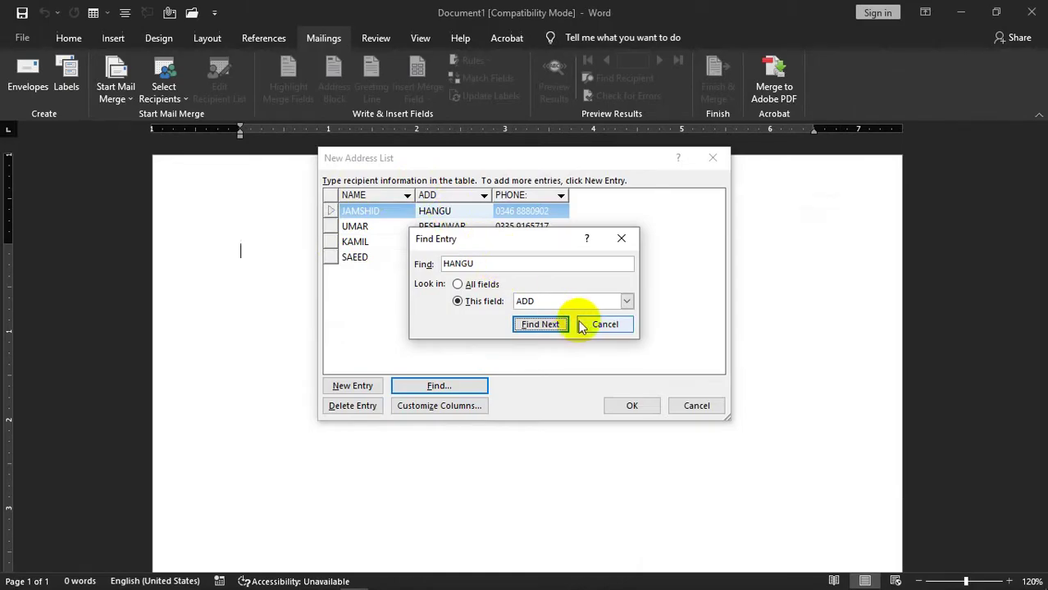
pyautogui.click(597, 325)
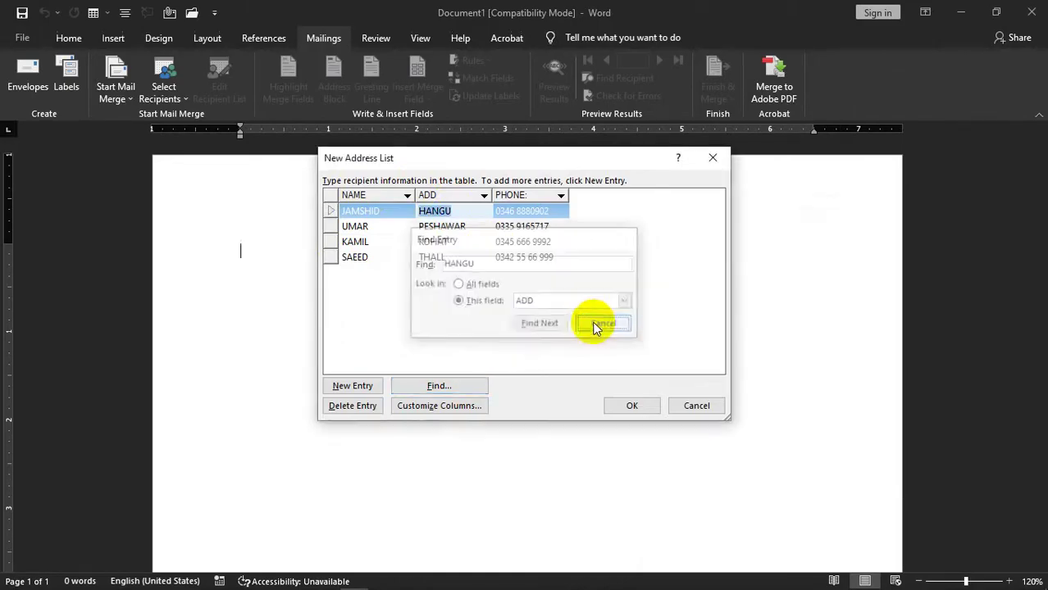
# Finish the recipient list and save it as LIST in My Data Sources.
pyautogui.click(443, 410)
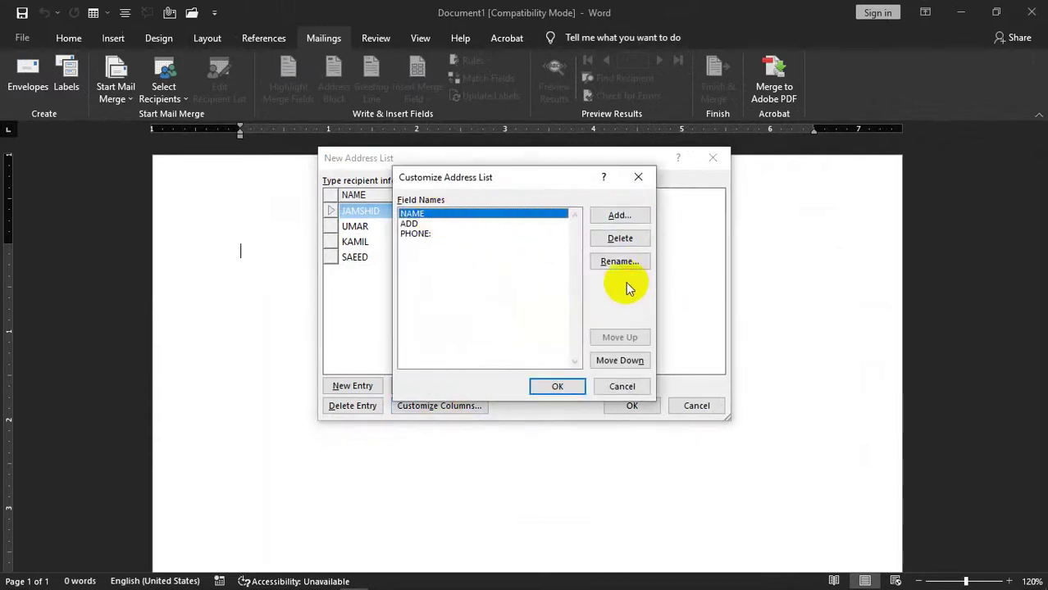
pyautogui.click(558, 387)
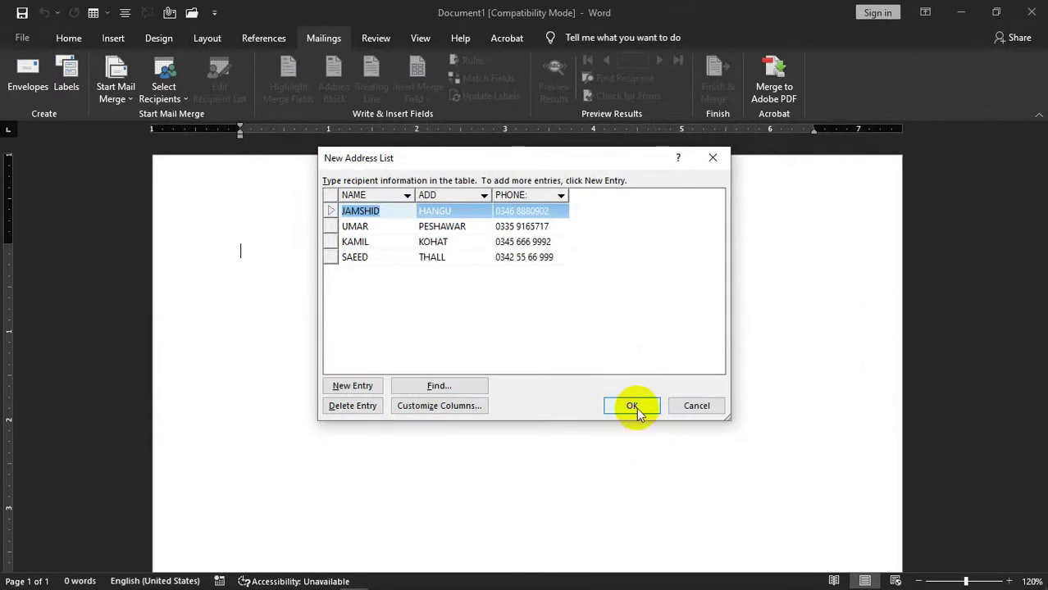
pyautogui.click(633, 408)
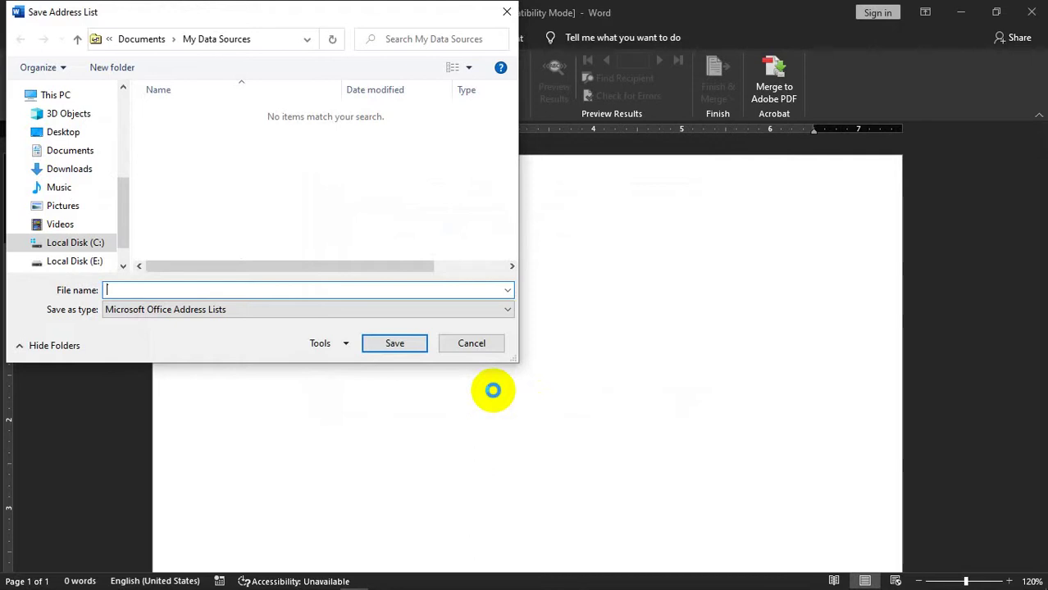
pyautogui.write('LIST')
pyautogui.press('Return')
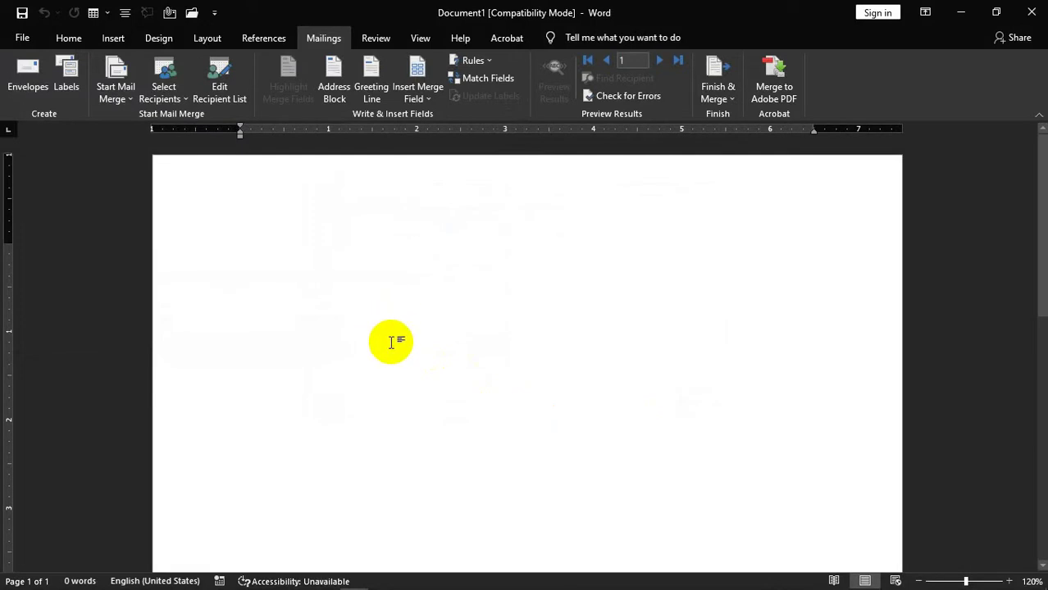
# Write the greeting 'Dear «NAME»,' by inserting the NAME merge field after Dear.
pyautogui.write('DEA')
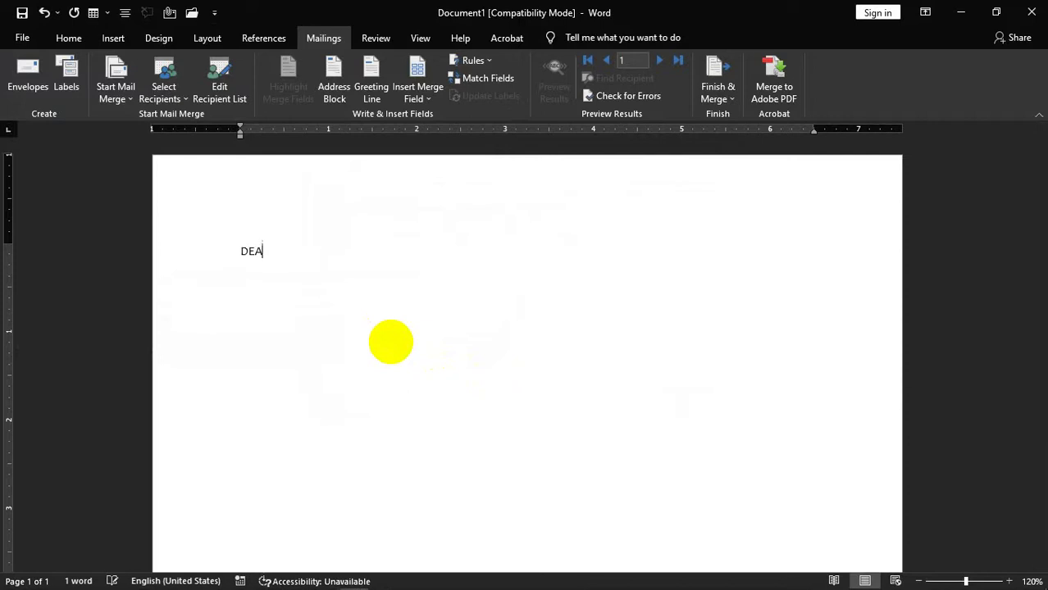
pyautogui.press('BackSpace')
pyautogui.press('BackSpace')
pyautogui.write('A')
pyautogui.press('BackSpace')
pyautogui.press('BackSpace')
pyautogui.write('ear')
pyautogui.press('BackSpace')
pyautogui.press('BackSpace')
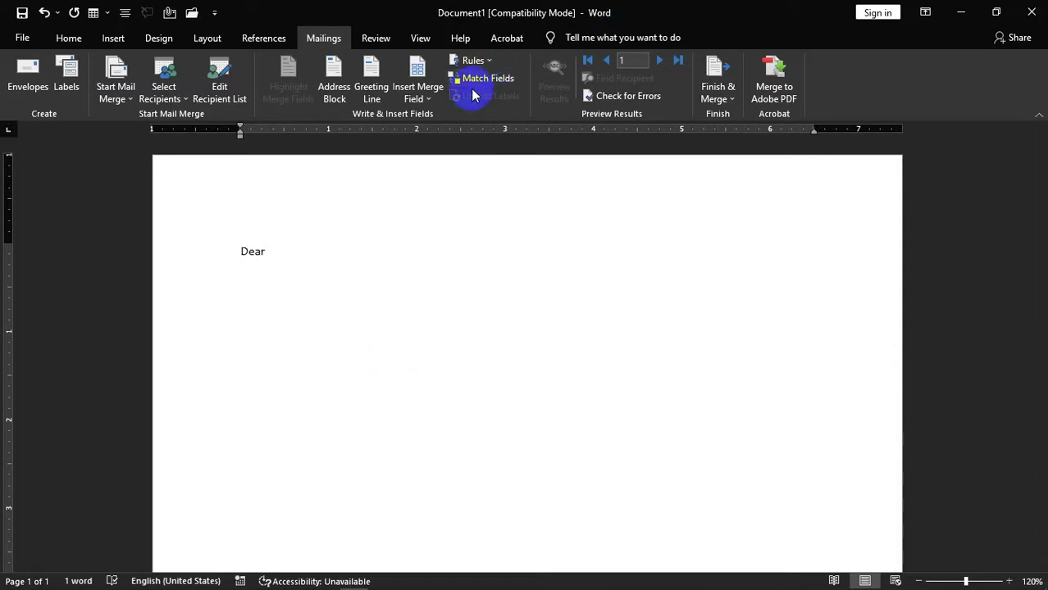
pyautogui.click(439, 99)
pyautogui.click(435, 109)
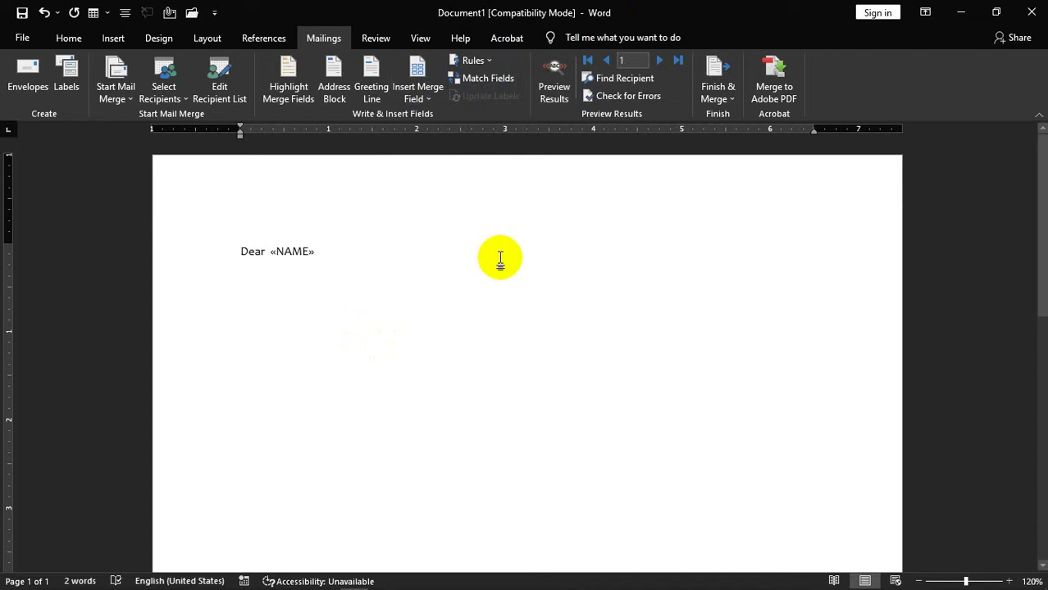
pyautogui.press('Return')
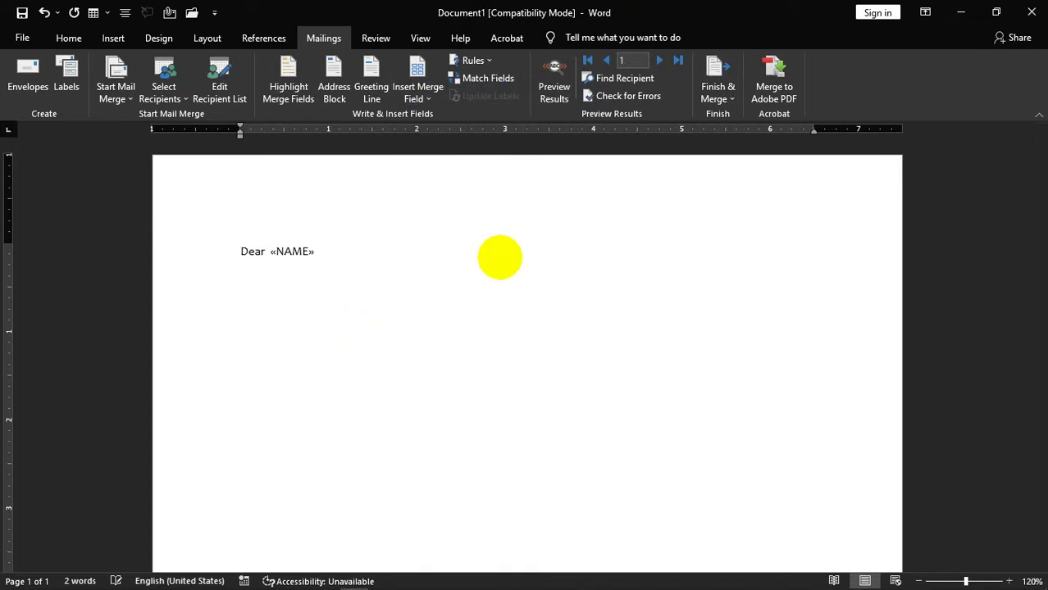
pyautogui.press('BackSpace')
pyautogui.press('BackSpace')
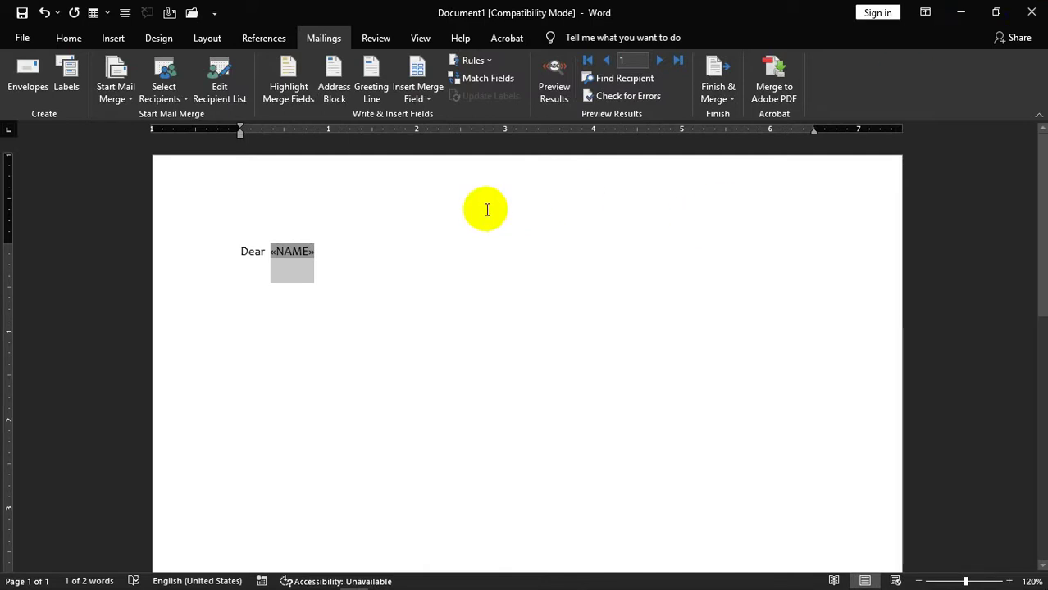
pyautogui.click(340, 251)
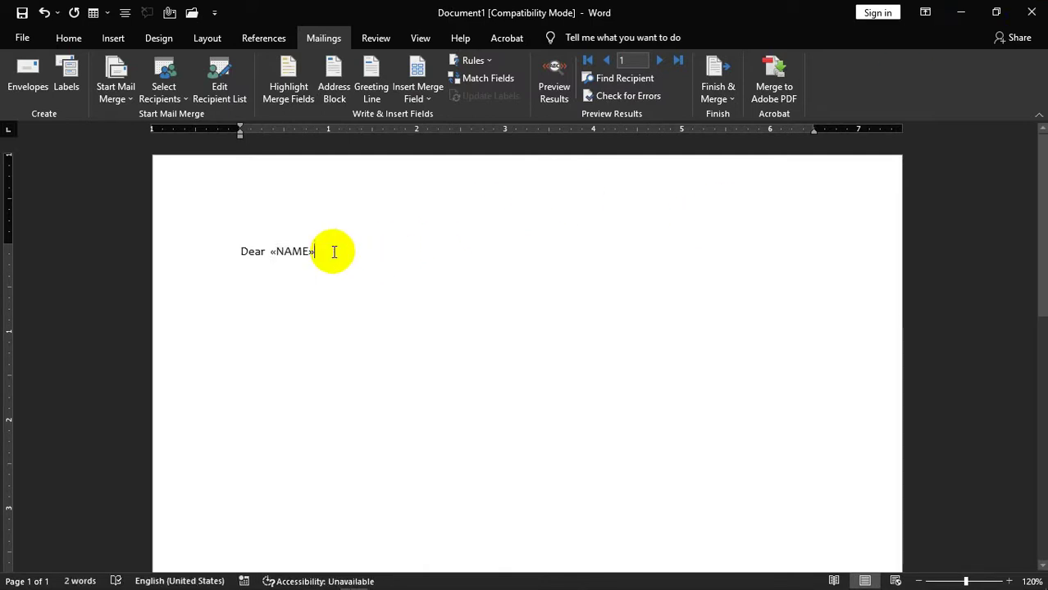
pyautogui.write(',')
pyautogui.write('=r')
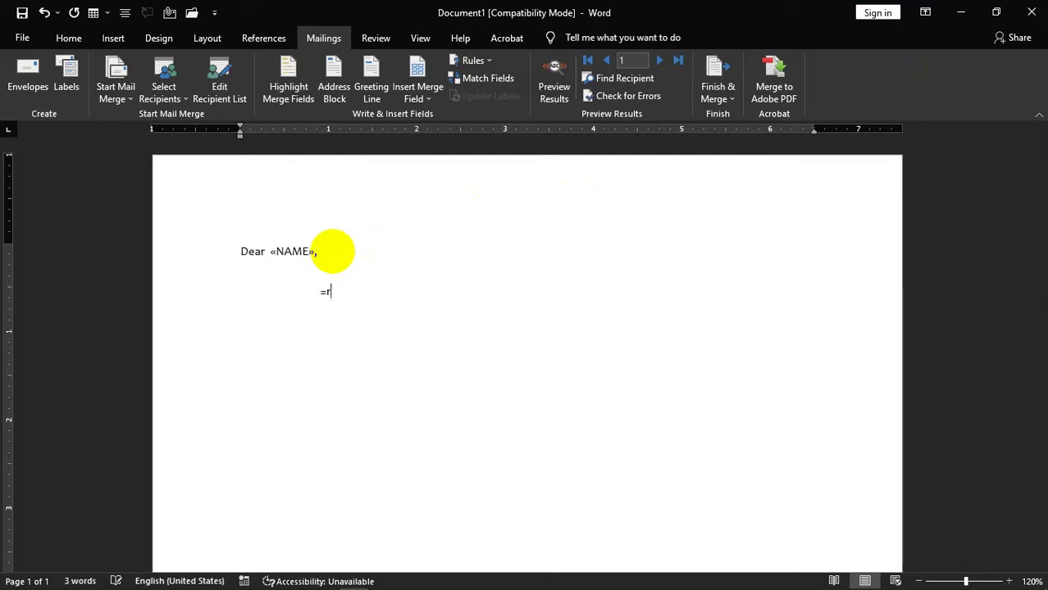
# Generate sample body paragraphs with =rand() and indent the first paragraph's opening line.
pyautogui.write('and(')
pyautogui.press('Return')
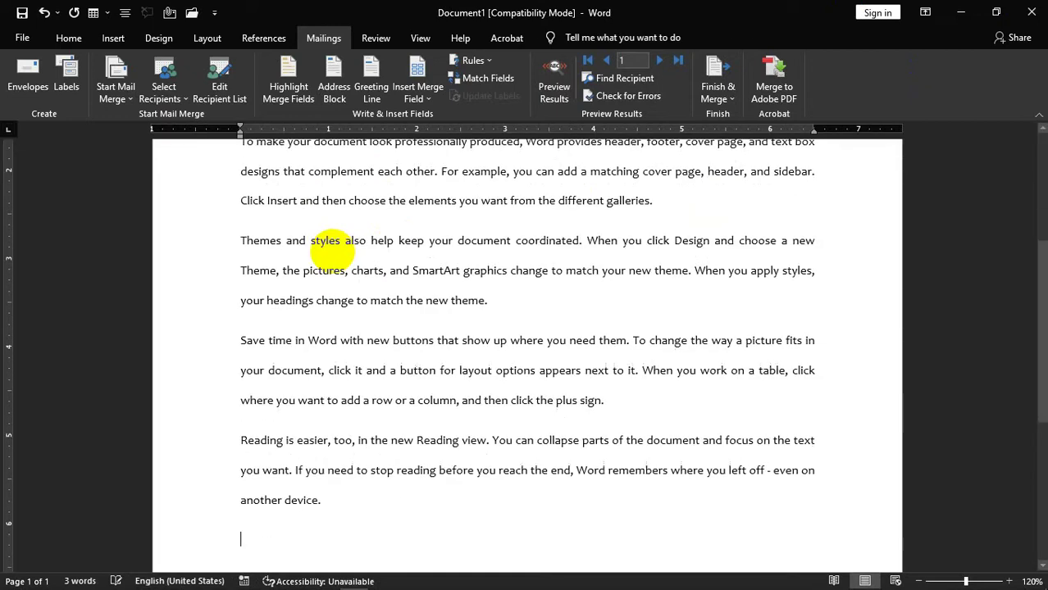
pyautogui.scroll(3, 402, 311)
pyautogui.scroll(2, 353, 336)
pyautogui.click(242, 293)
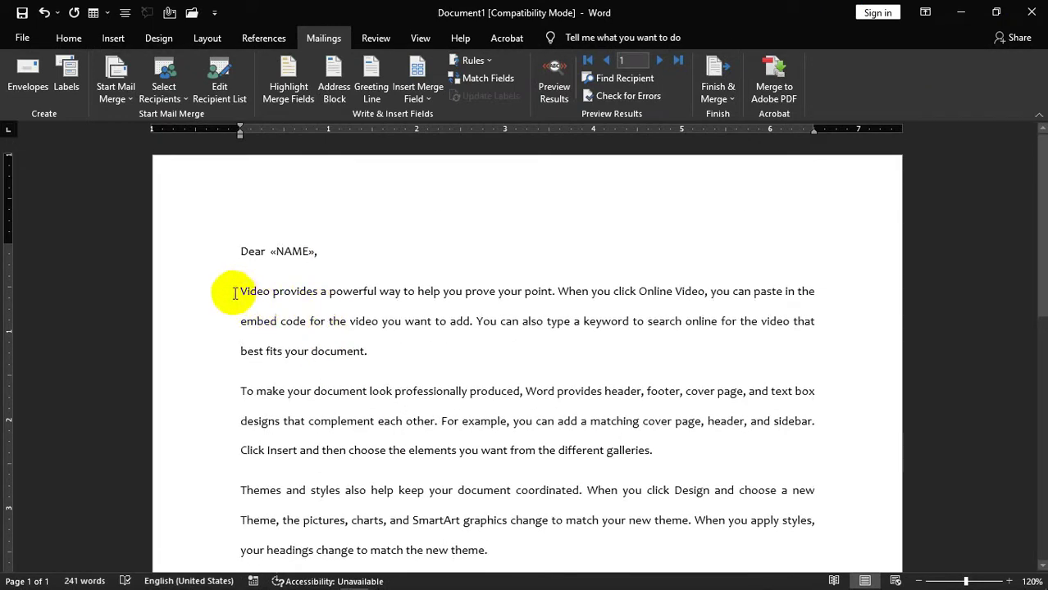
pyautogui.press('Tab')
pyautogui.press('Tab')
pyautogui.press('Tab')
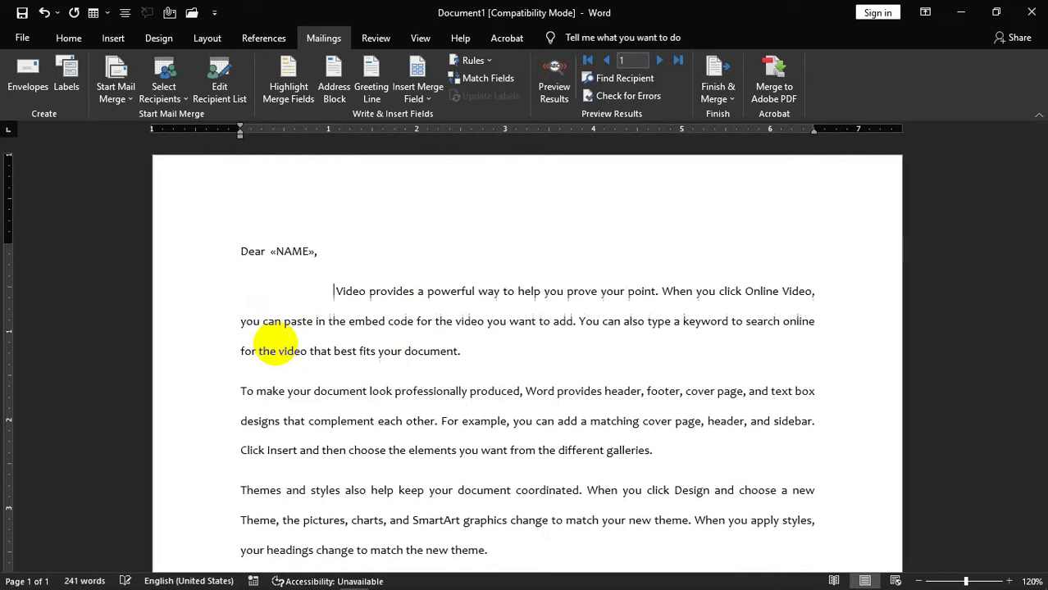
# Add an indented empty closing line after the last paragraph.
pyautogui.scroll(-2, 238, 301)
pyautogui.scroll(-3, 410, 369)
pyautogui.click(403, 449)
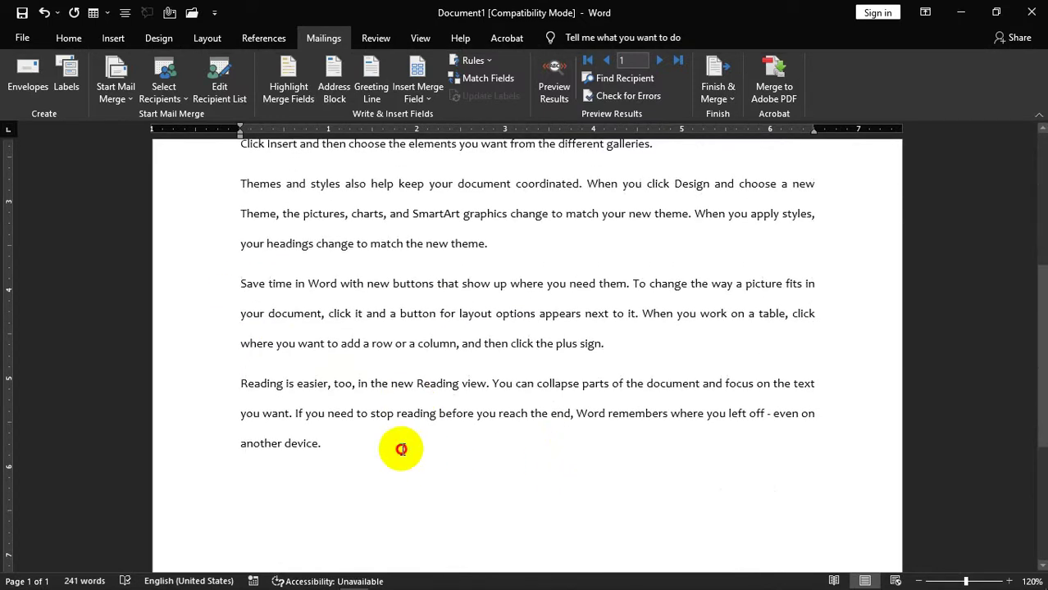
pyautogui.press('Return')
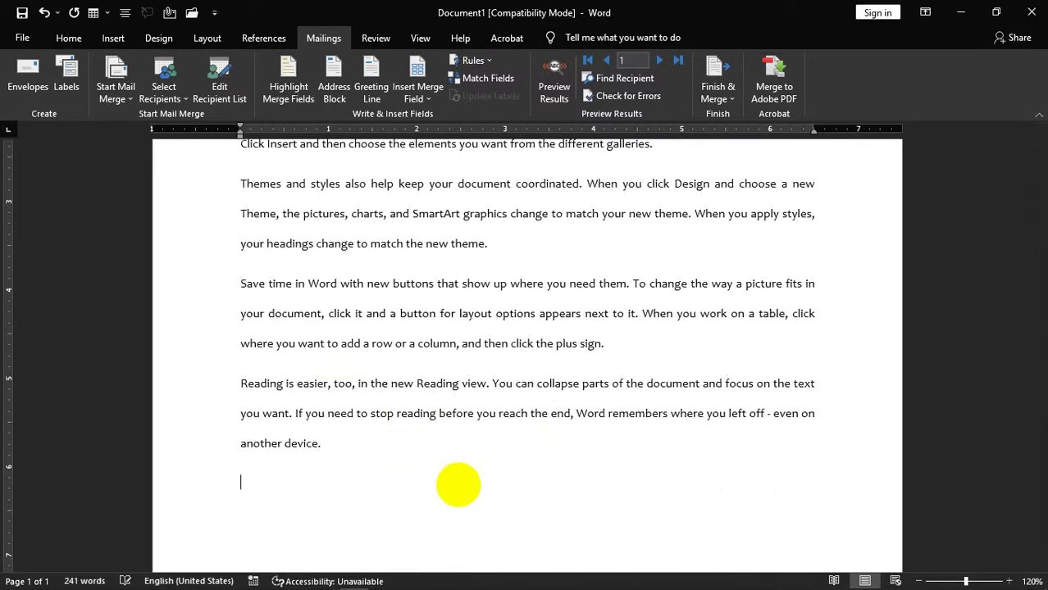
pyautogui.press('Tab')
# Insert the «ADD» field on the indented last line and «PHONE» on a new line below it.
pyautogui.press('Tab')
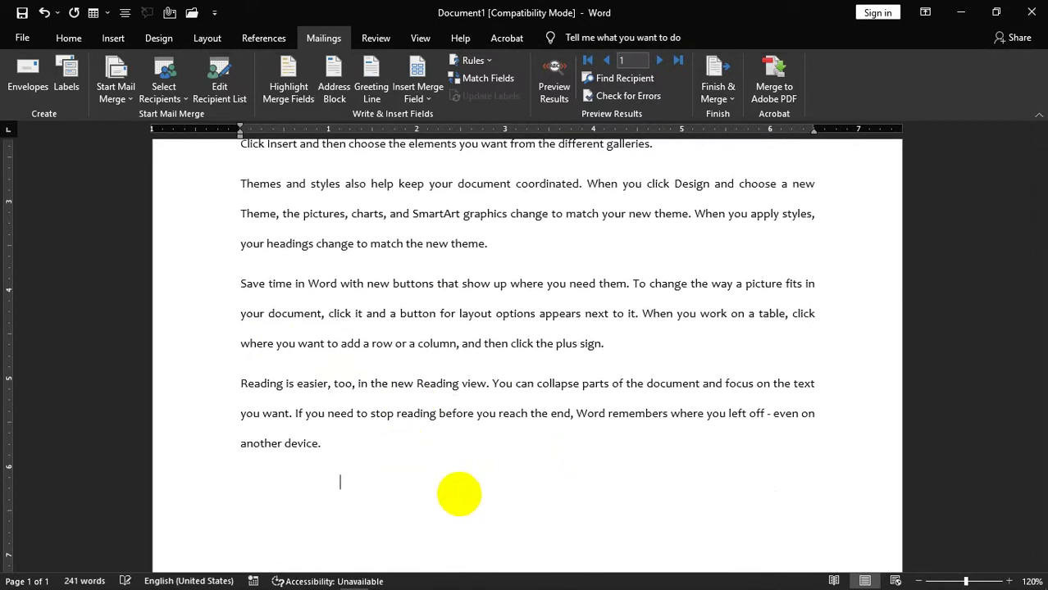
pyautogui.press('Tab')
pyautogui.press('Tab')
pyautogui.press('Tab')
pyautogui.press('Tab')
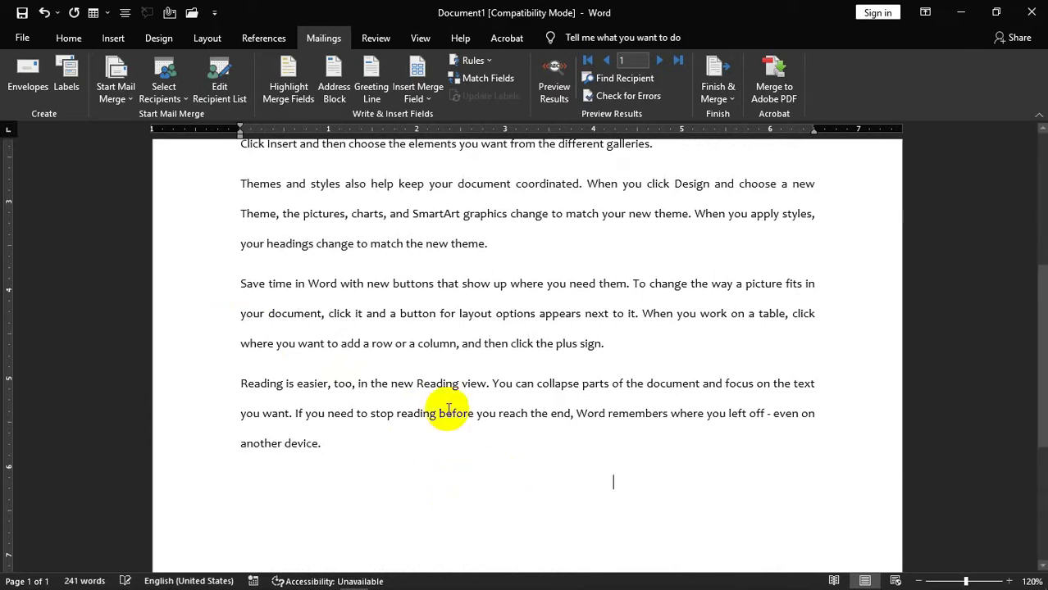
pyautogui.click(419, 94)
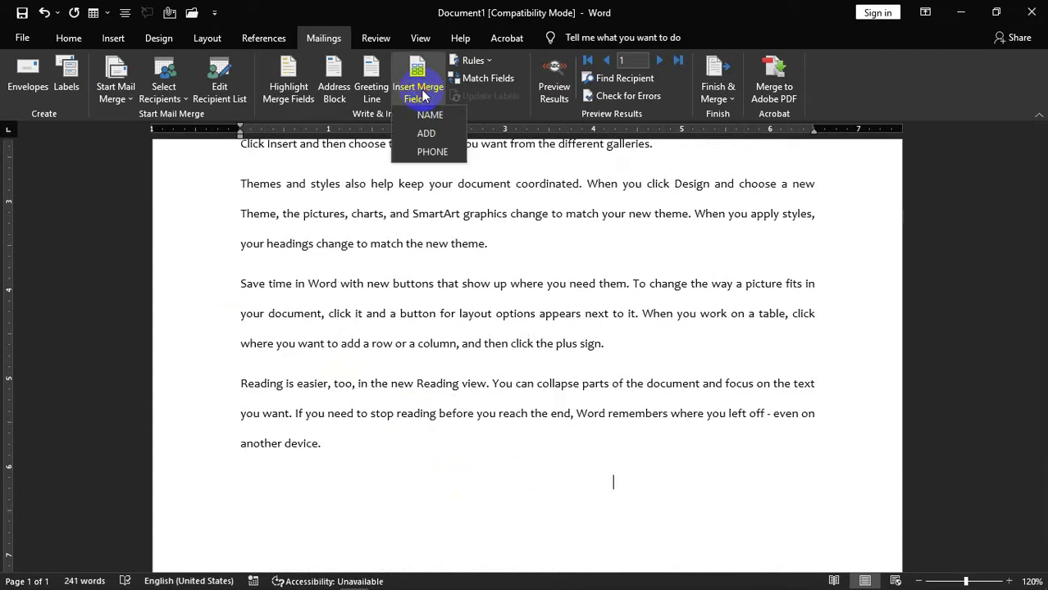
pyautogui.click(426, 133)
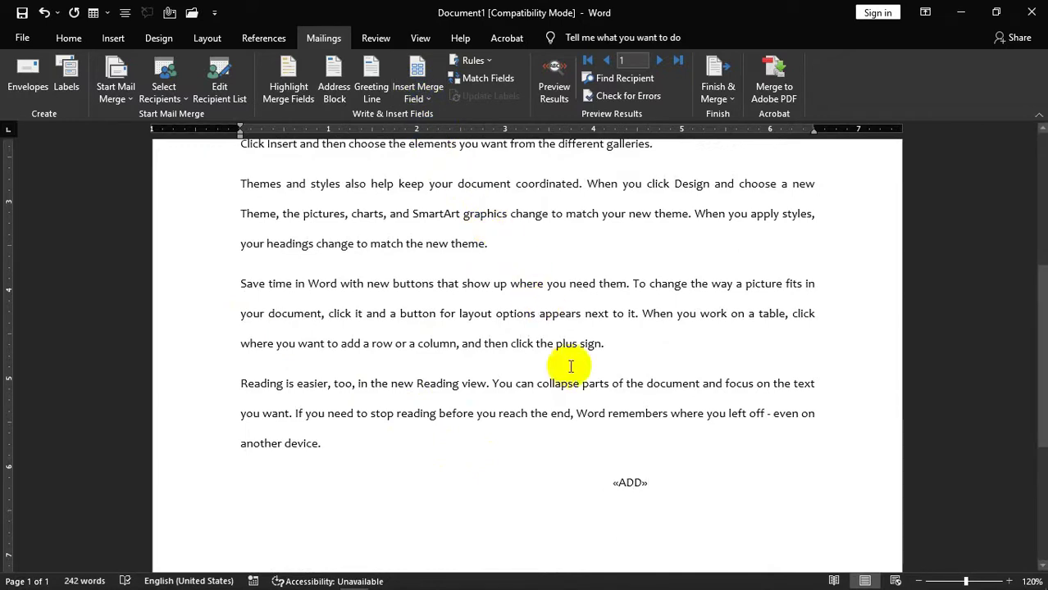
pyautogui.press('Return')
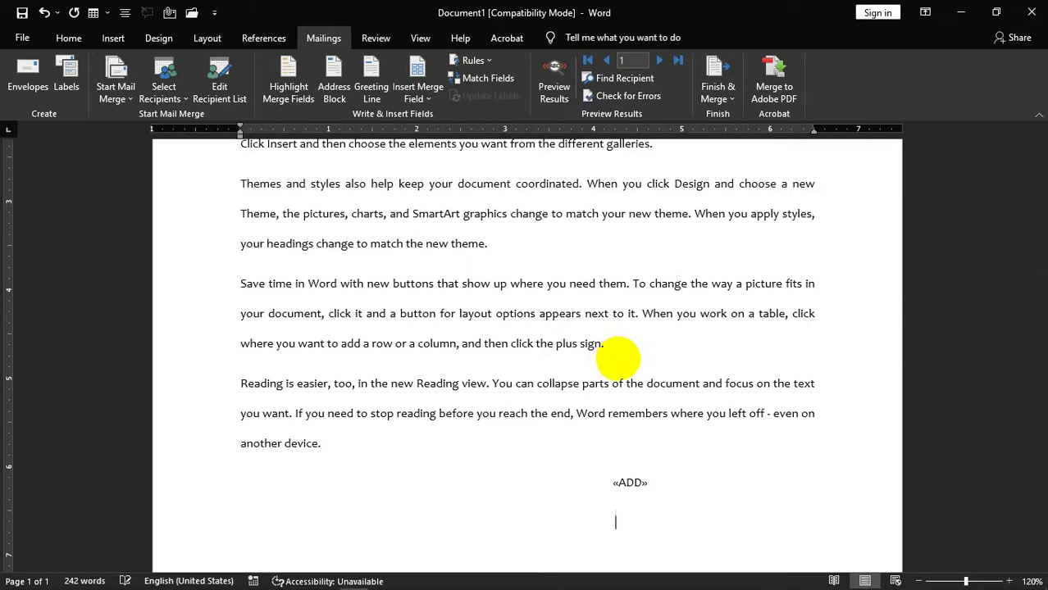
pyautogui.click(417, 97)
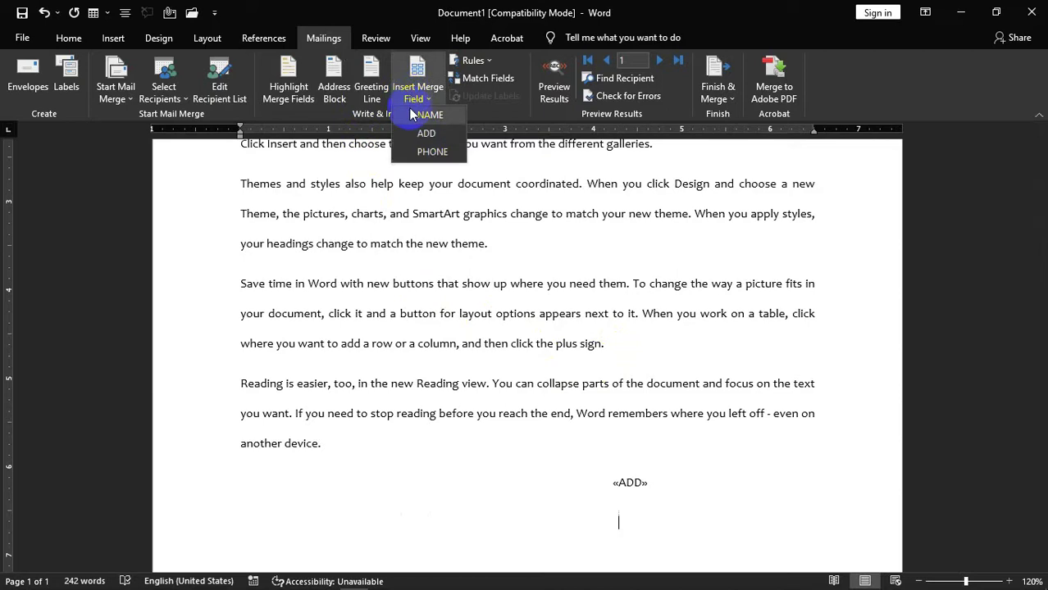
pyautogui.click(428, 148)
pyautogui.scroll(3, 533, 255)
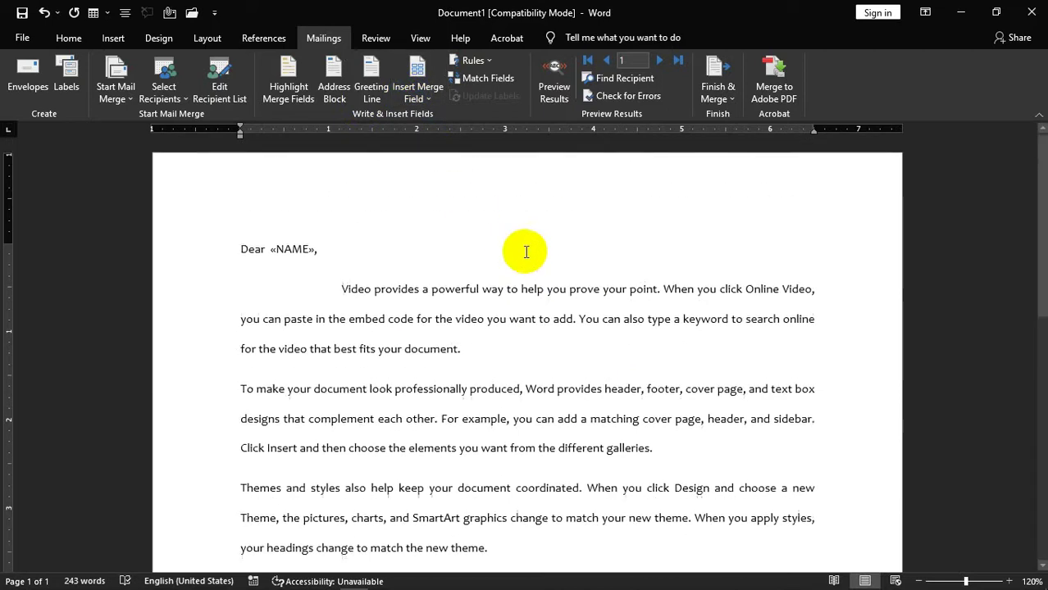
pyautogui.keyDown('ctrl'); pyautogui.scroll(-4, 512, 237); pyautogui.keyUp('ctrl')
pyautogui.keyDown('ctrl'); pyautogui.scroll(-2, 511, 237); pyautogui.keyUp('ctrl')
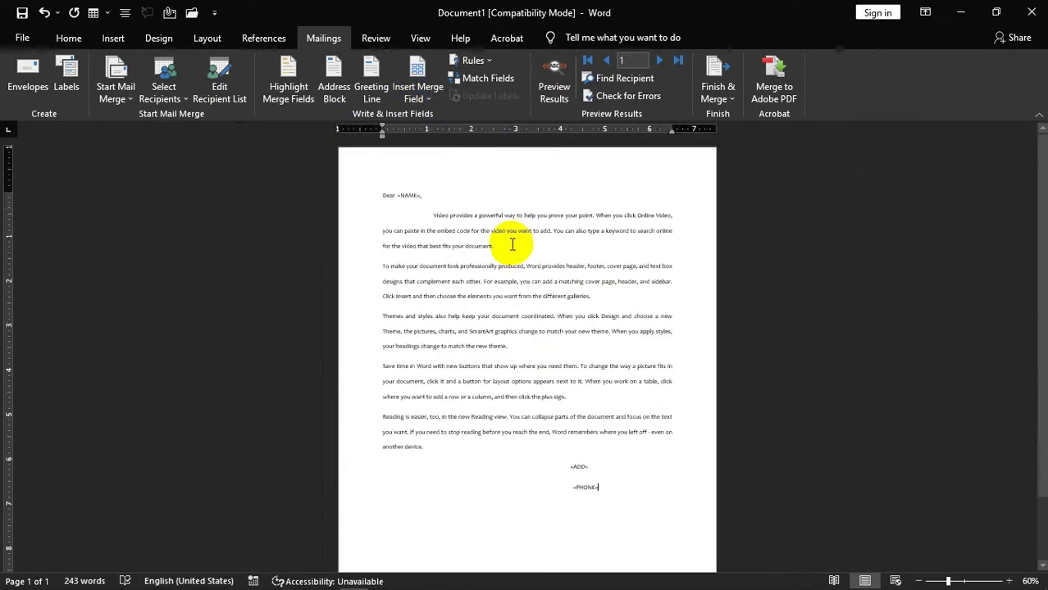
# Turn on Preview Results and scroll the letter to check the first recipient's merged name, address and phone.
pyautogui.click(554, 95)
pyautogui.keyDown('ctrl'); pyautogui.scroll(6, 508, 187); pyautogui.keyUp('ctrl')
pyautogui.keyDown('ctrl'); pyautogui.scroll(2, 510, 227); pyautogui.keyUp('ctrl')
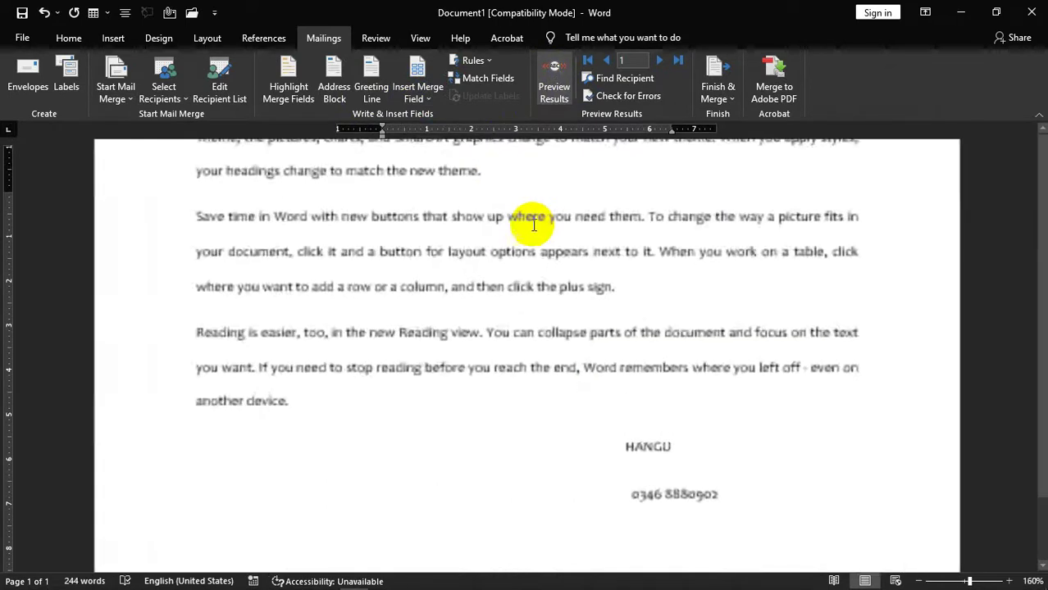
pyautogui.keyDown('ctrl'); pyautogui.scroll(2, 533, 213); pyautogui.keyUp('ctrl')
pyautogui.keyDown('ctrl'); pyautogui.scroll(1, 524, 222); pyautogui.keyUp('ctrl')
pyautogui.scroll(2, 426, 226)
pyautogui.scroll(3, 344, 225)
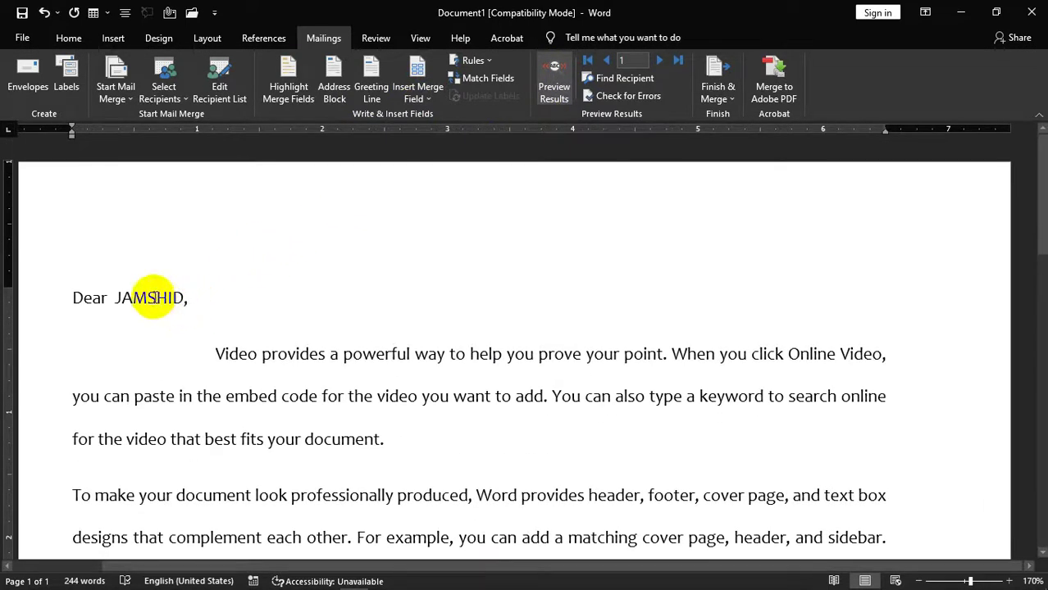
pyautogui.scroll(-4, 673, 390)
pyautogui.scroll(-3, 690, 423)
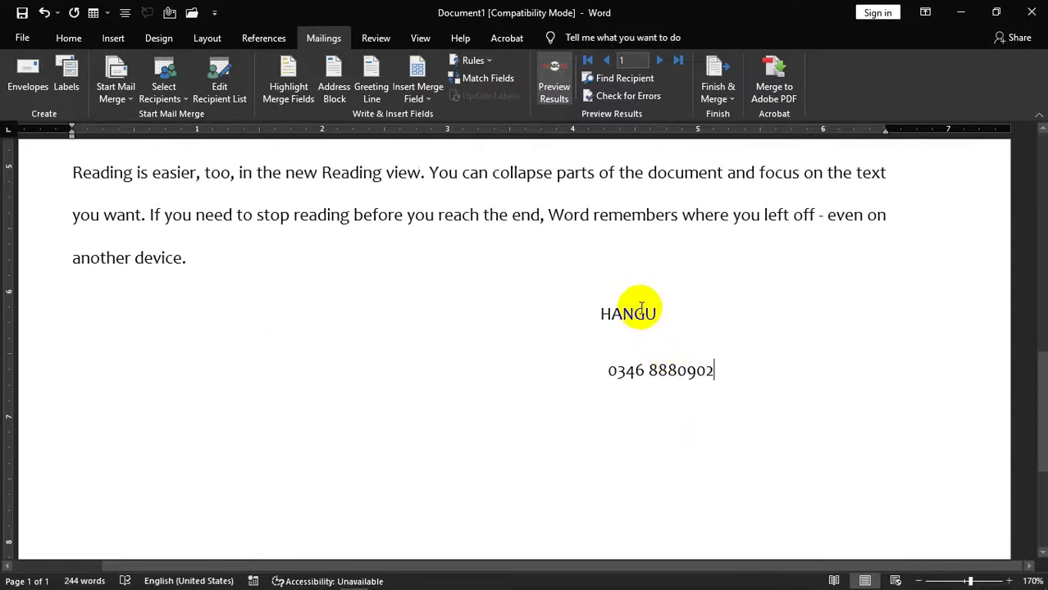
pyautogui.scroll(5, 679, 383)
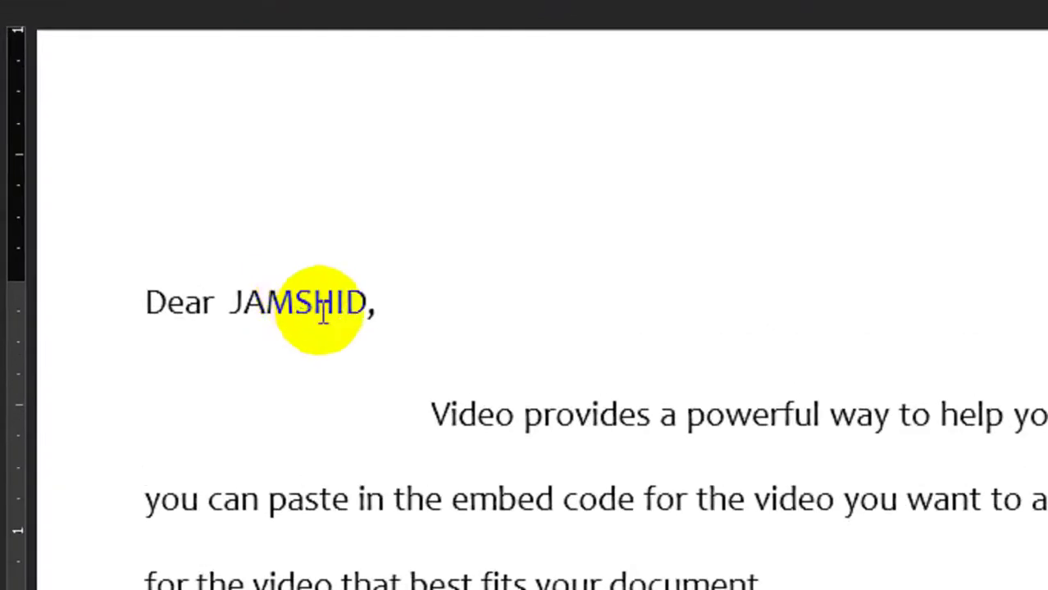
pyautogui.scroll(-10, 650, 439)
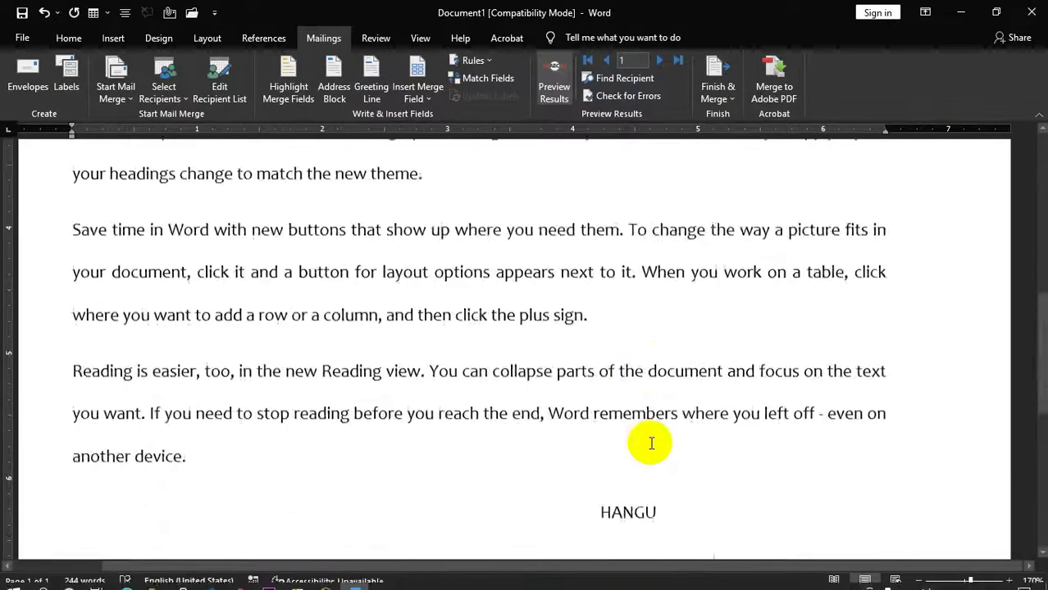
pyautogui.scroll(-5, 652, 440)
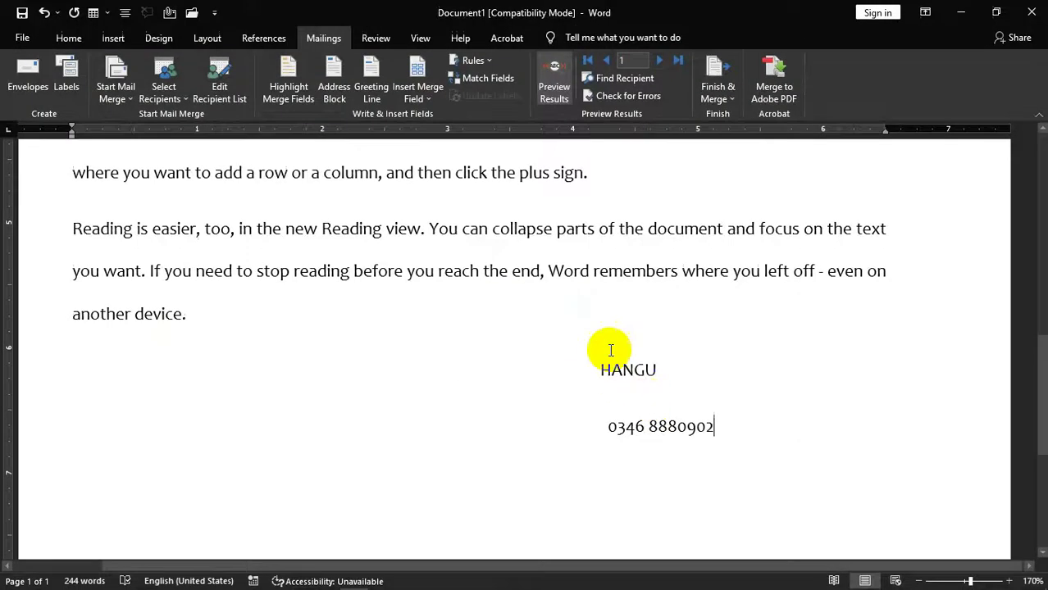
pyautogui.scroll(10, 608, 347)
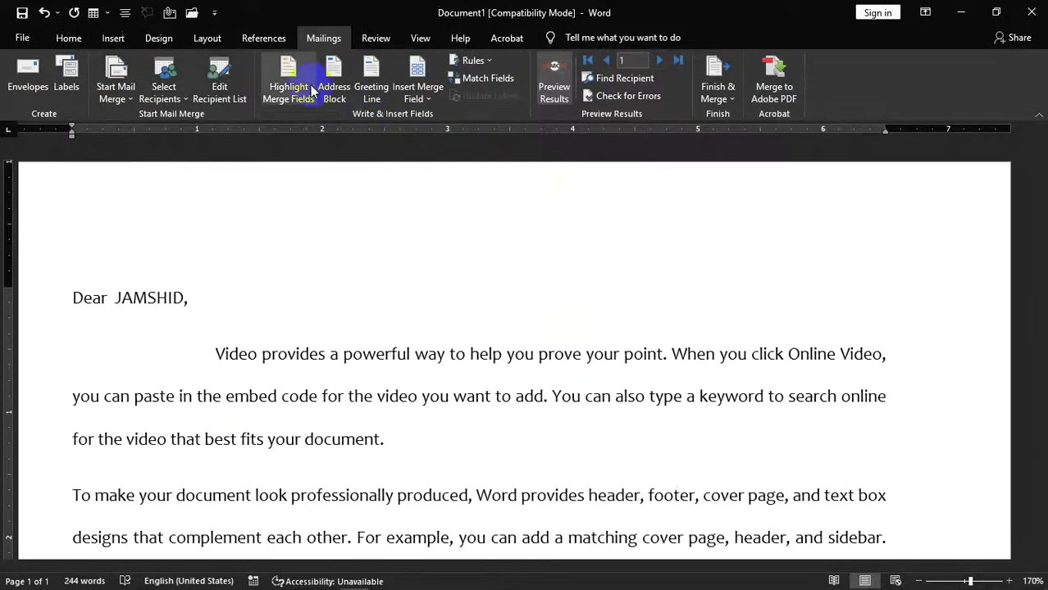
# Sort the mail merge recipient list by NAME in ascending order.
pyautogui.click(243, 97)
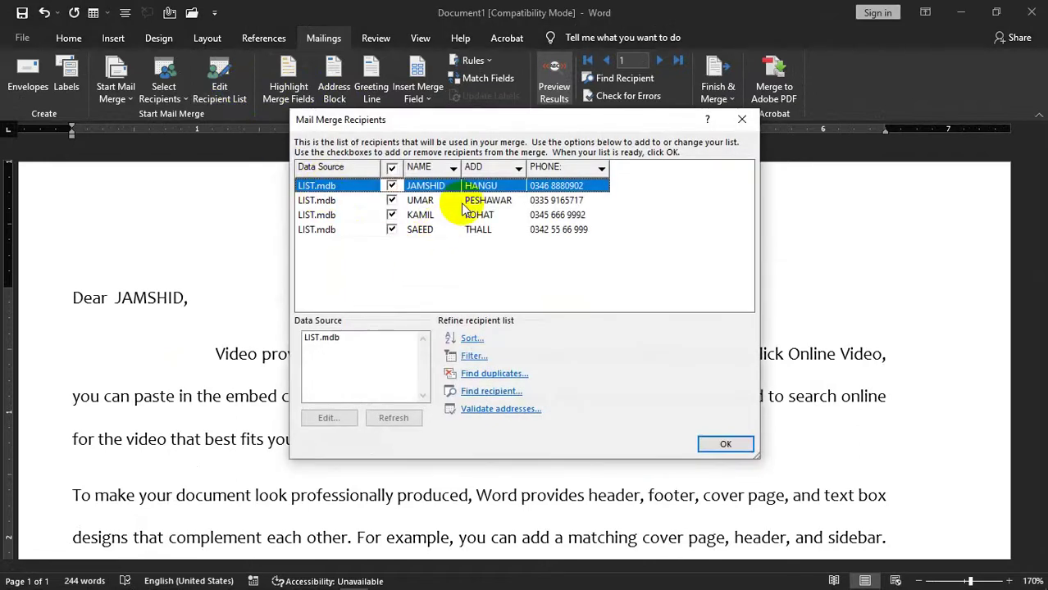
pyautogui.click(471, 337)
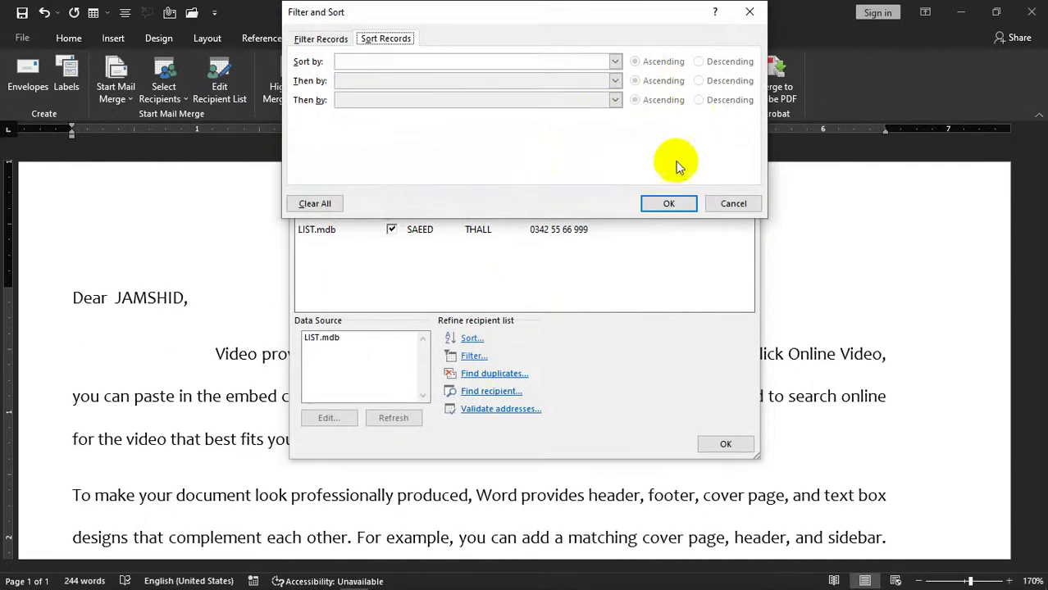
pyautogui.click(616, 61)
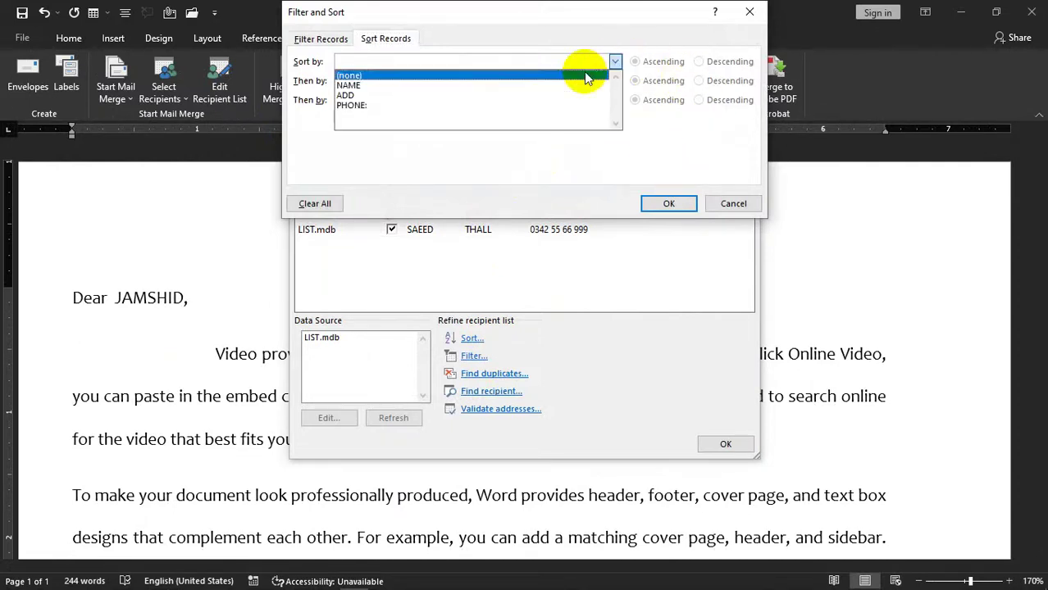
pyautogui.click(428, 81)
pyautogui.click(668, 203)
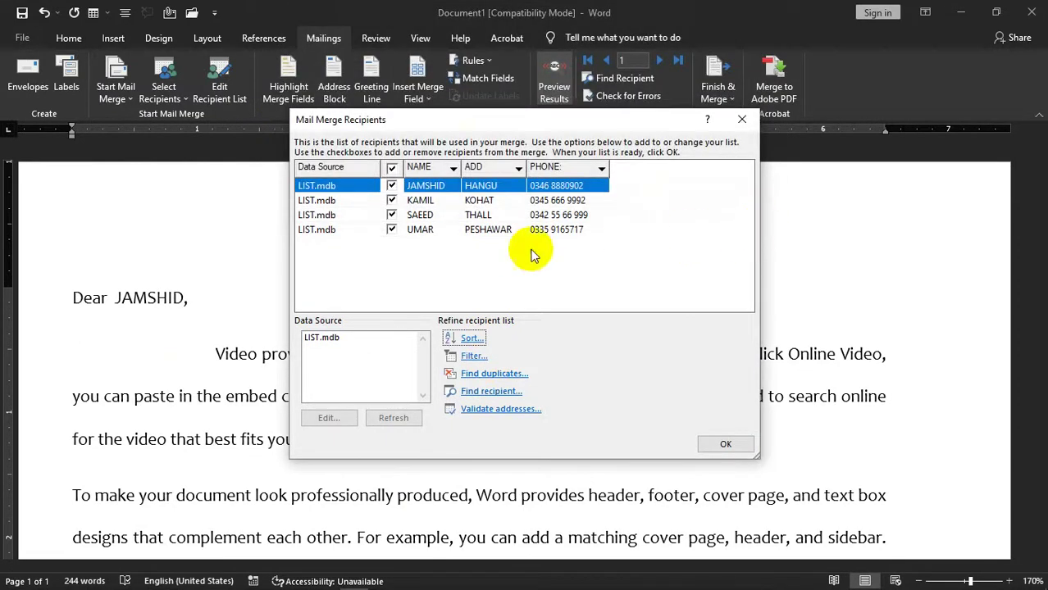
# Close the recipient filter unused and check the list for duplicate entries, finding none.
pyautogui.click(473, 356)
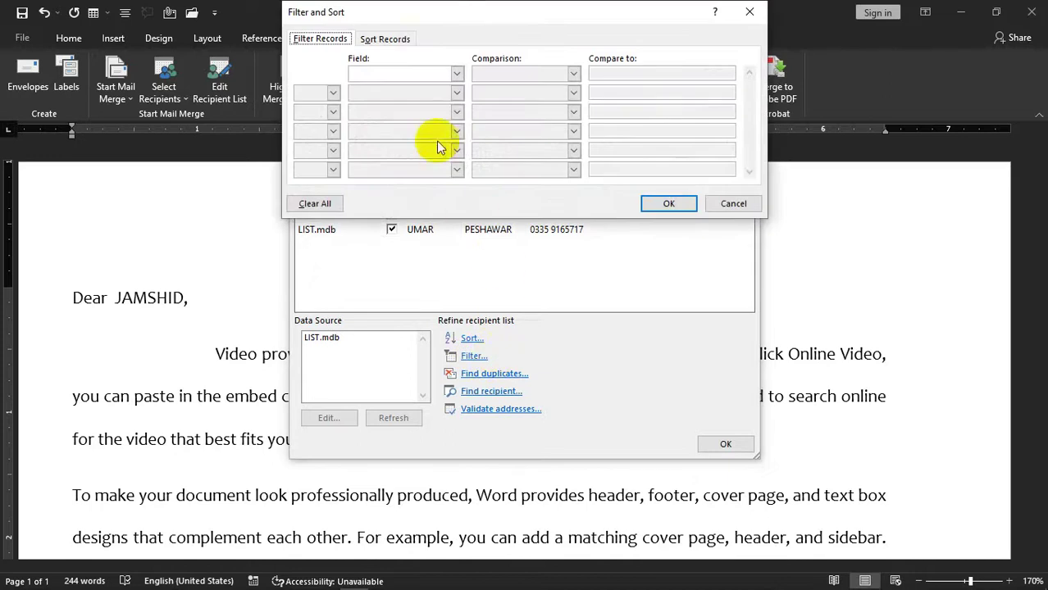
pyautogui.click(730, 204)
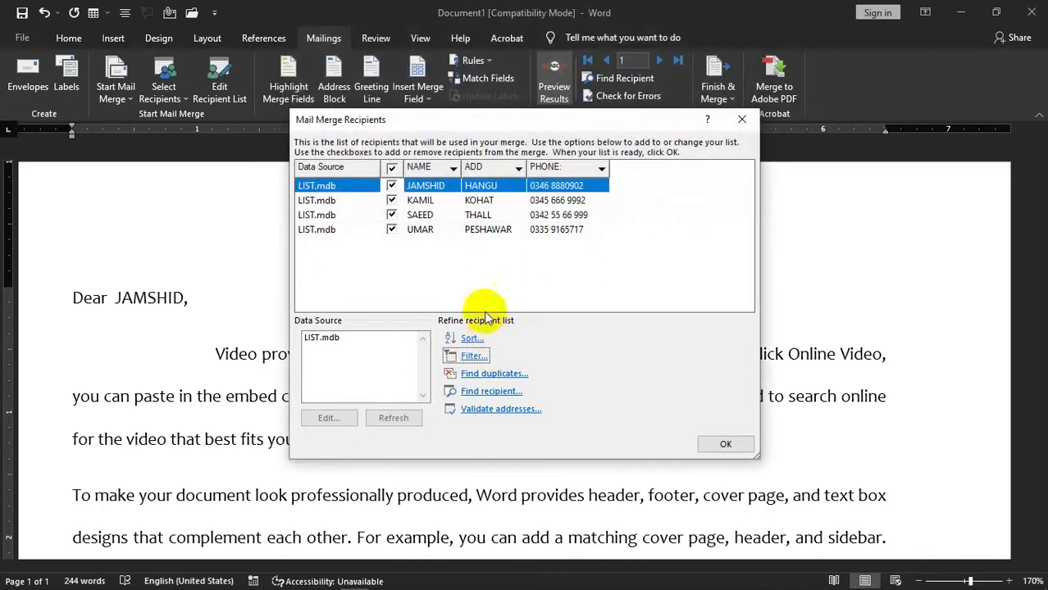
pyautogui.click(392, 187)
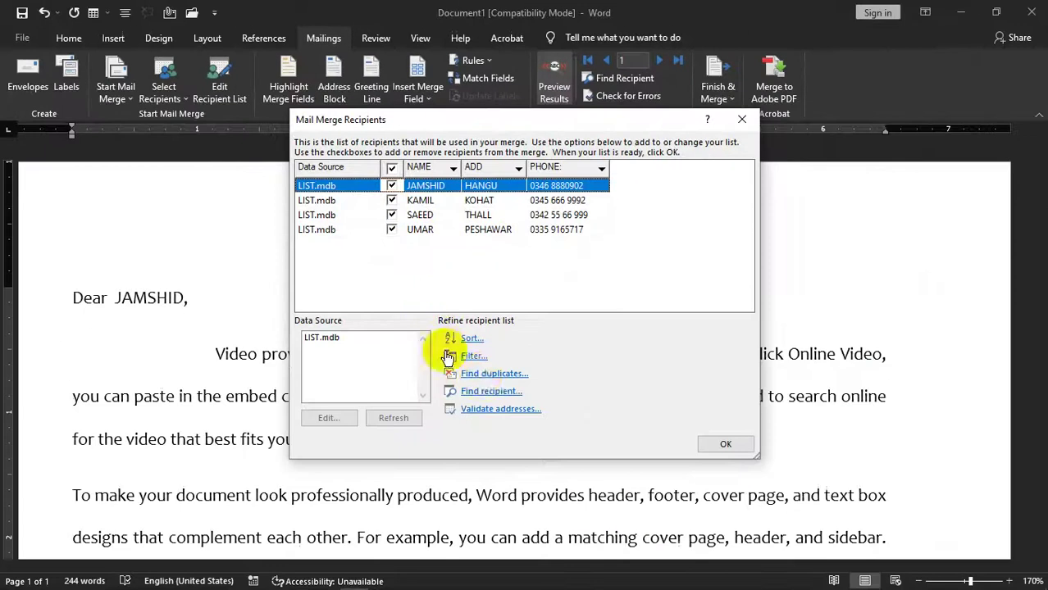
pyautogui.click(525, 375)
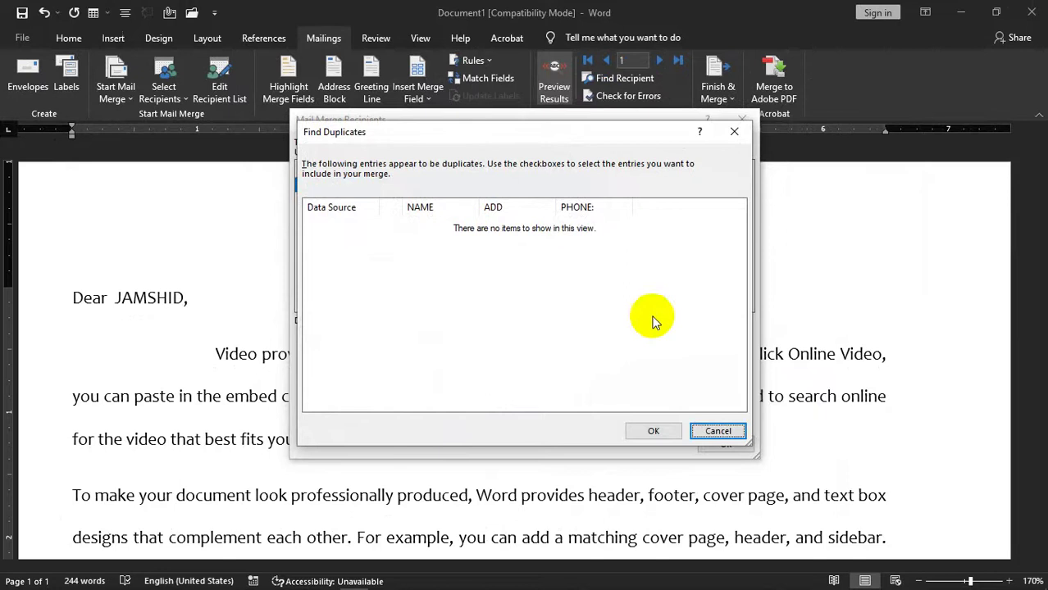
pyautogui.click(735, 430)
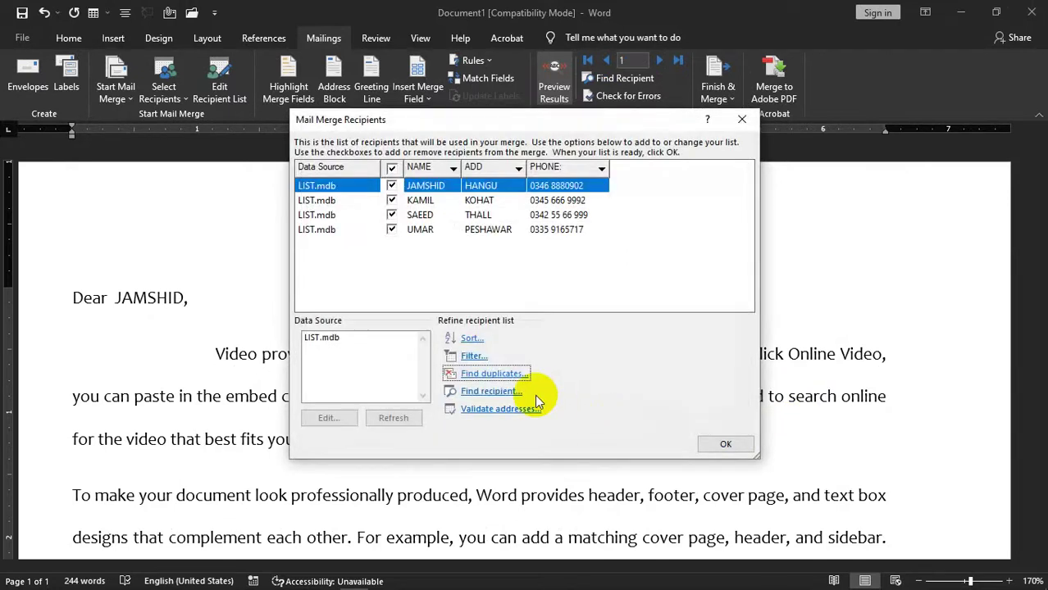
# Skip Find recipient and address validation, then accept the recipient list.
pyautogui.click(492, 392)
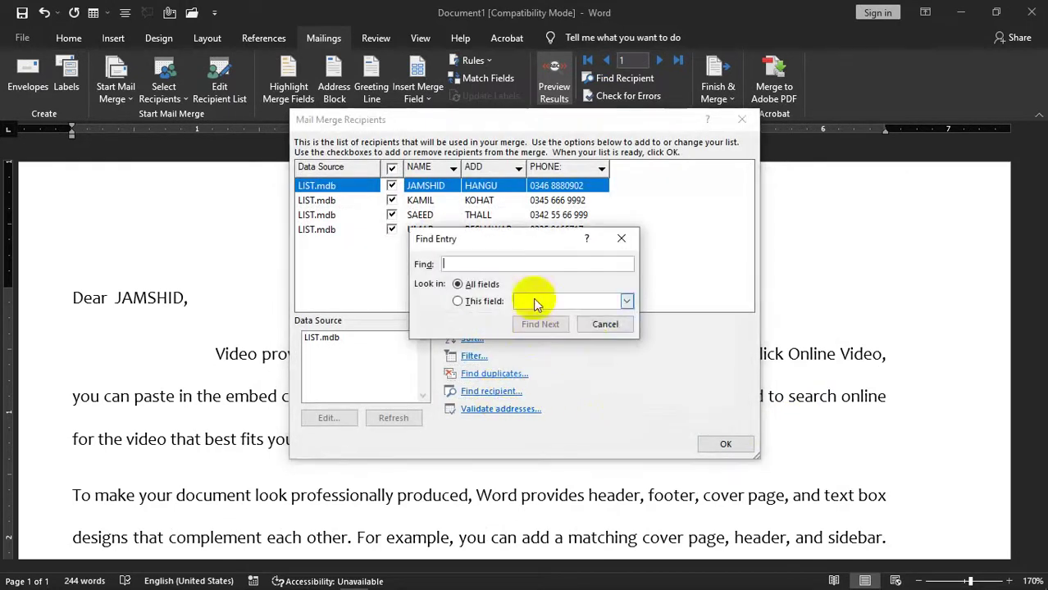
pyautogui.click(605, 327)
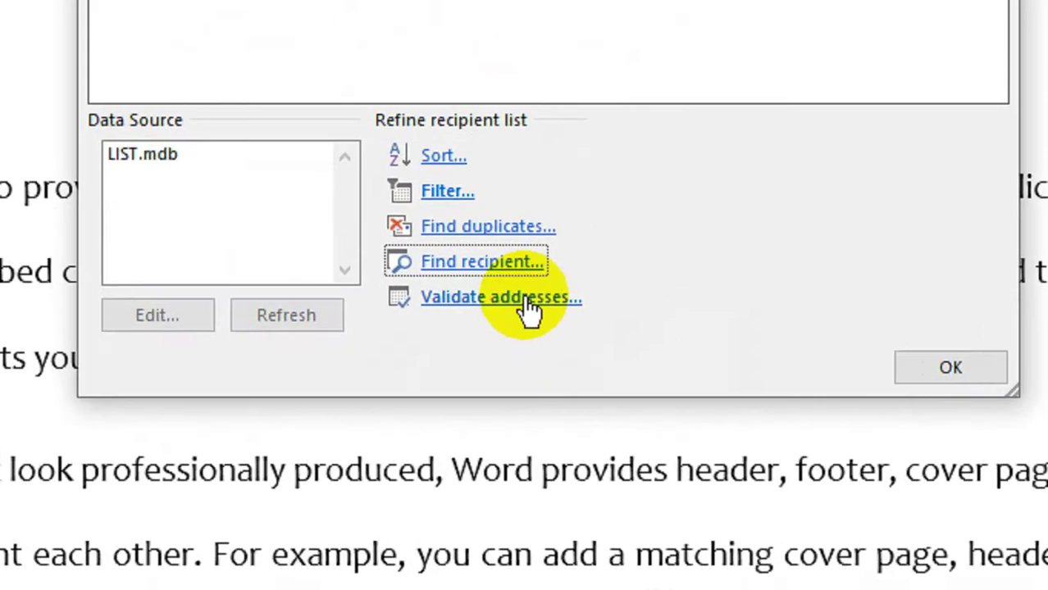
pyautogui.click(529, 302)
pyautogui.click(616, 175)
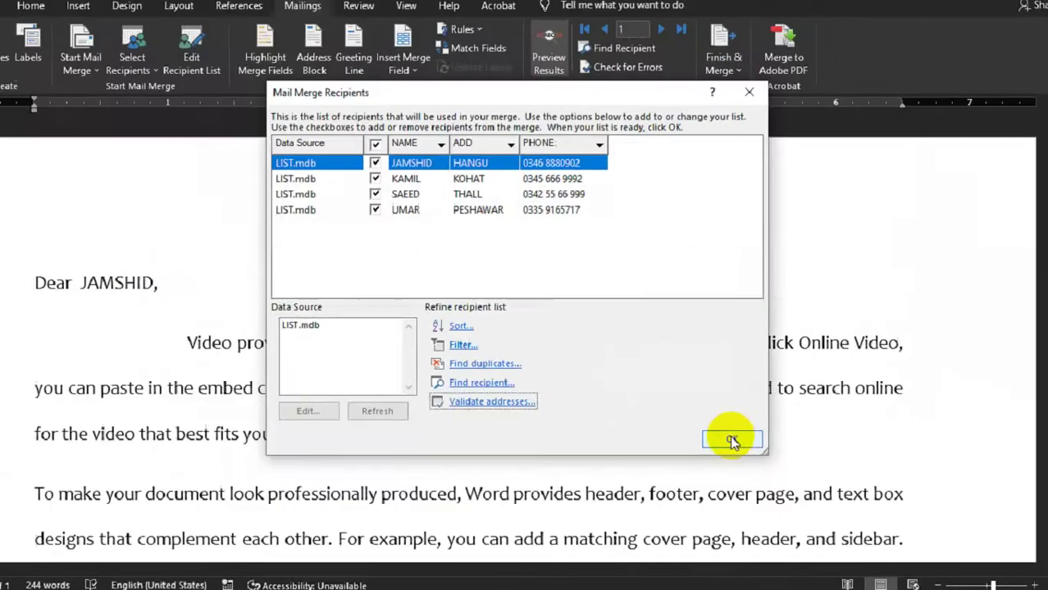
pyautogui.click(730, 437)
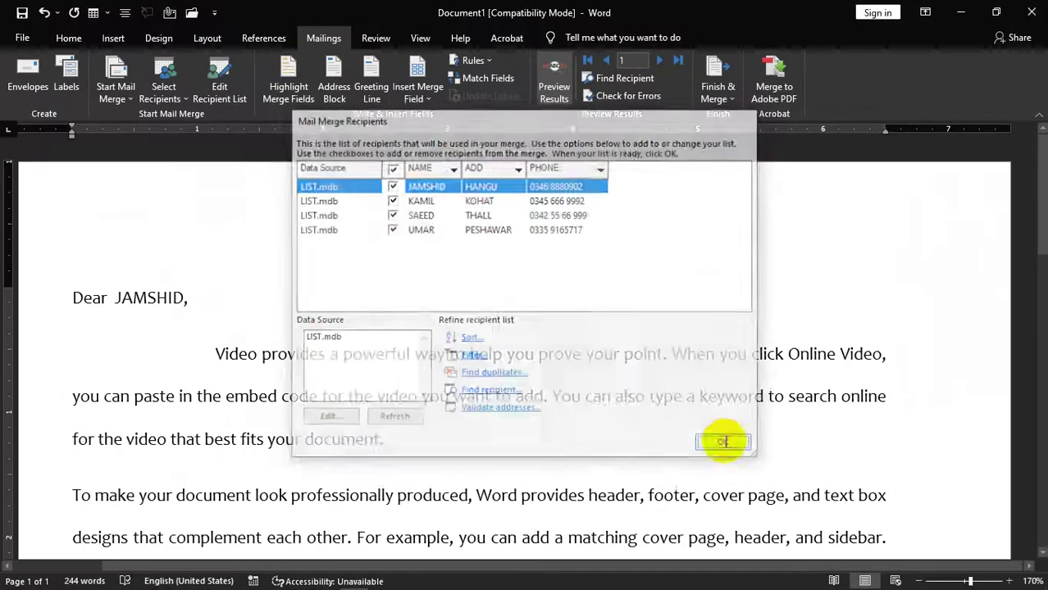
# Turn on Highlight Merge Fields to shade the fields grey, then bring up Address Block.
pyautogui.click(282, 94)
pyautogui.click(283, 95)
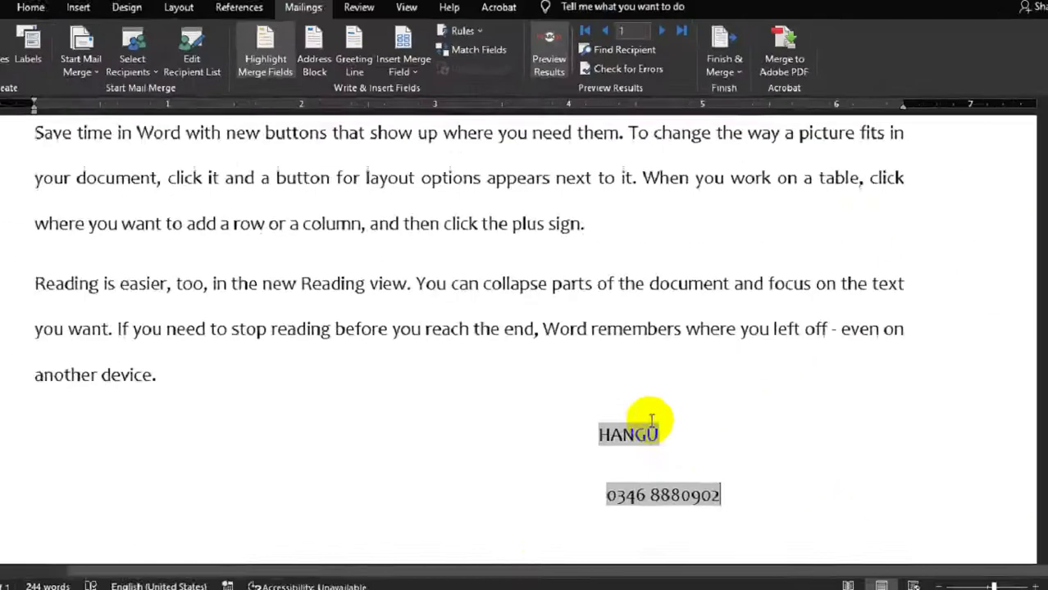
pyautogui.scroll(10, 536, 335)
pyautogui.scroll(1, 537, 336)
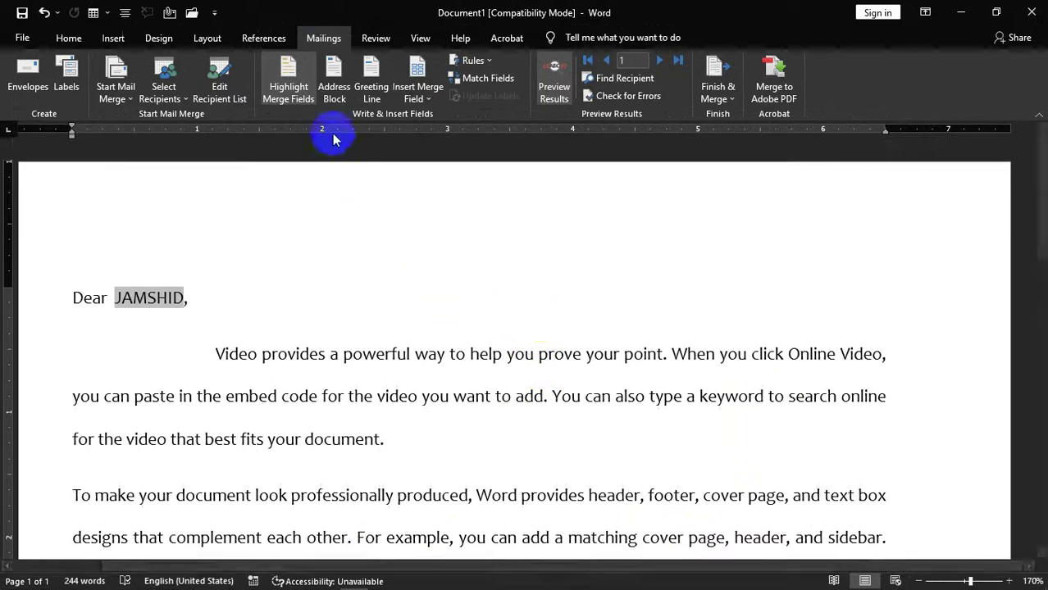
pyautogui.keyDown('ctrl'); pyautogui.scroll(-1, 333, 145); pyautogui.keyUp('ctrl')
pyautogui.keyDown('ctrl'); pyautogui.scroll(-2, 333, 145); pyautogui.keyUp('ctrl')
pyautogui.keyDown('ctrl'); pyautogui.scroll(-2, 333, 145); pyautogui.keyUp('ctrl')
pyautogui.click(333, 82)
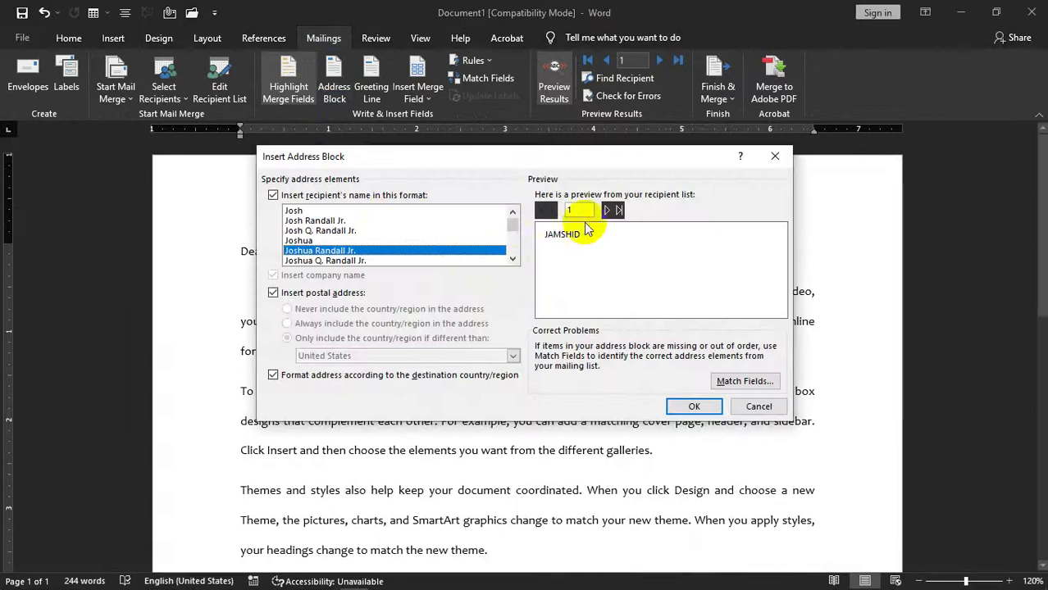
# Step through recipients in the Address Block and Greeting Line previews to record 4, cancelling both.
pyautogui.click(612, 211)
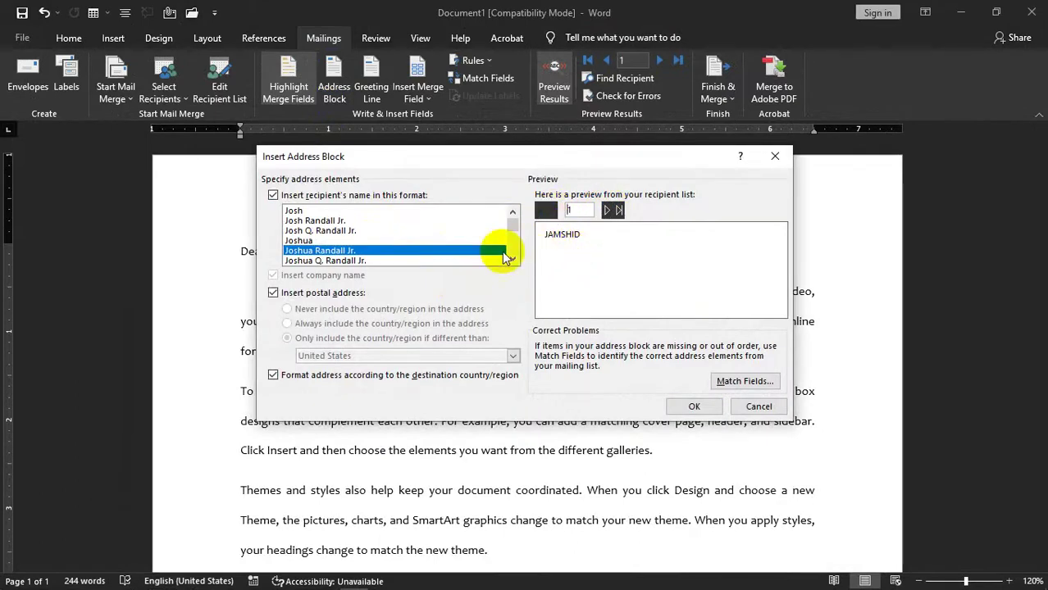
pyautogui.click(694, 407)
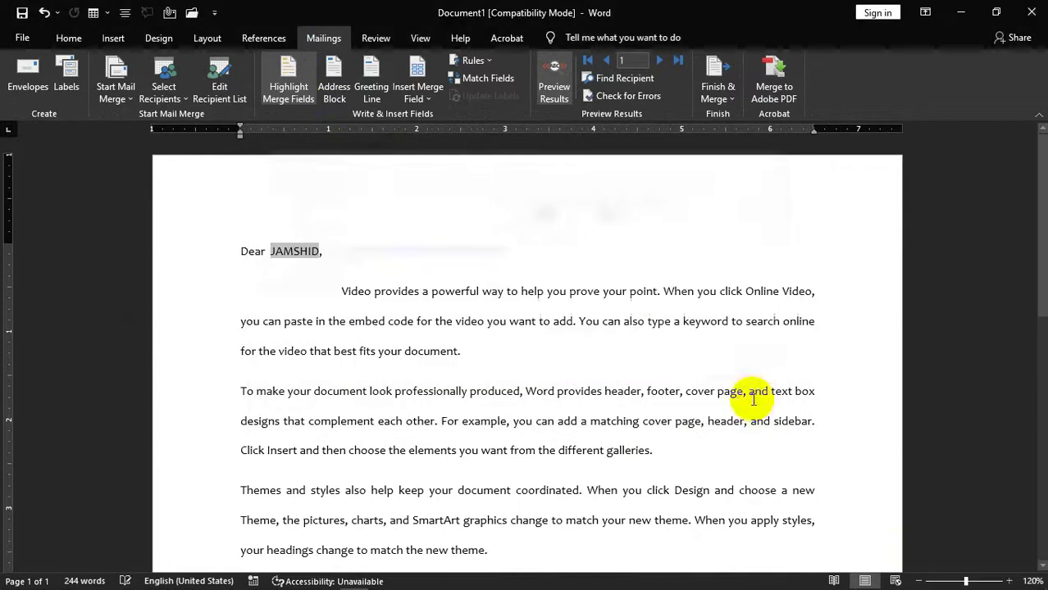
pyautogui.click(371, 90)
pyautogui.click(447, 282)
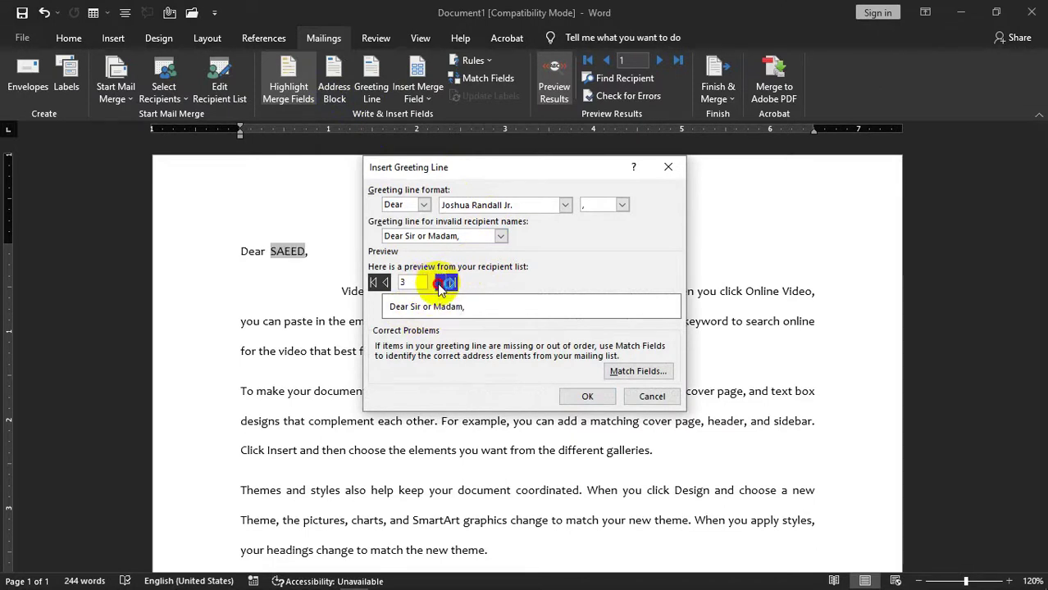
pyautogui.click(441, 283)
pyautogui.click(405, 204)
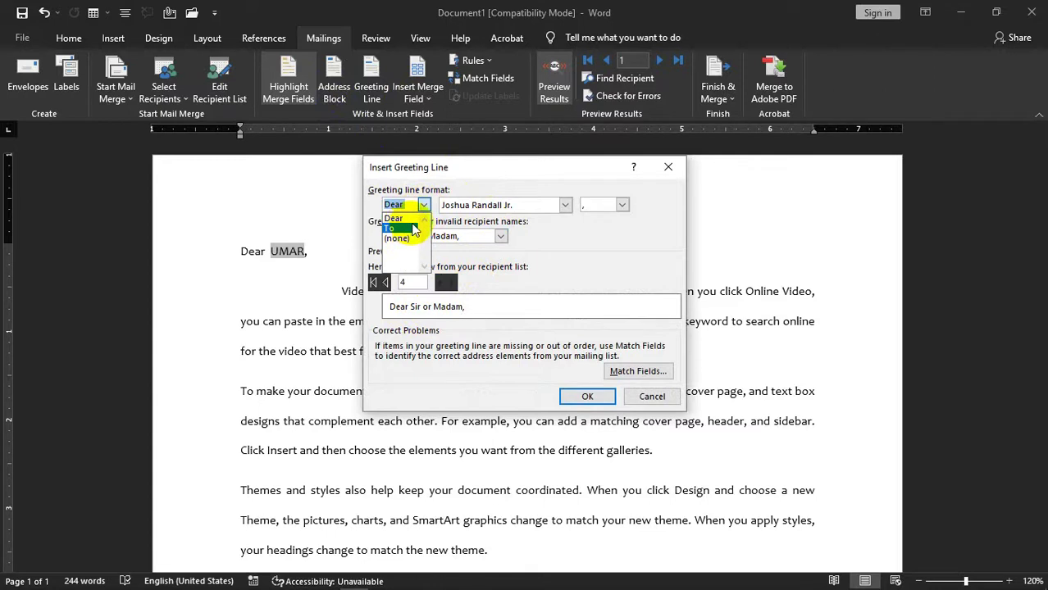
pyautogui.click(652, 396)
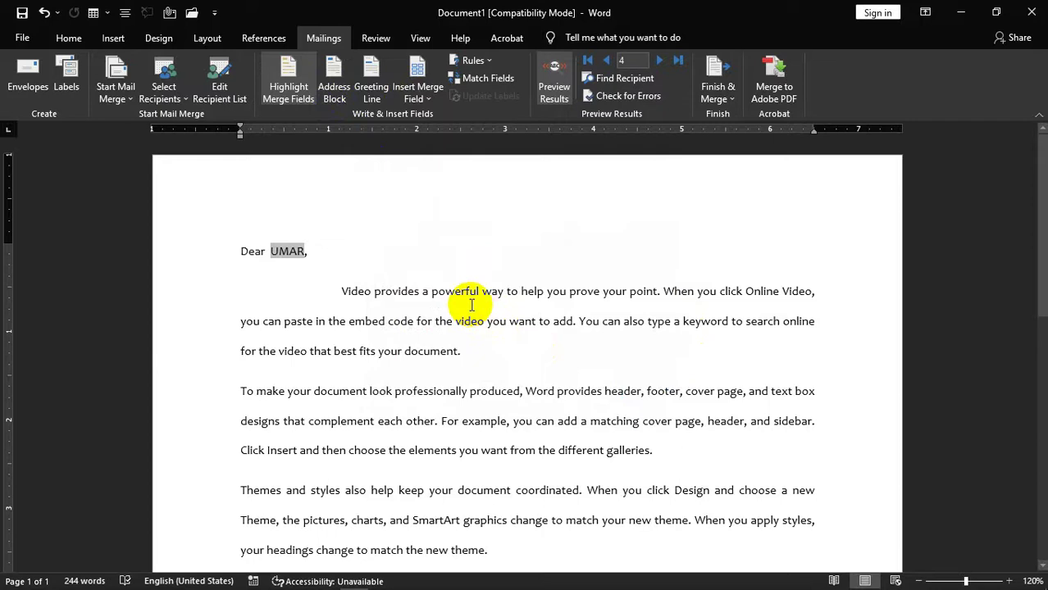
# Insert the «ADD» merge field above the phone line at the letter's closing.
pyautogui.click(415, 105)
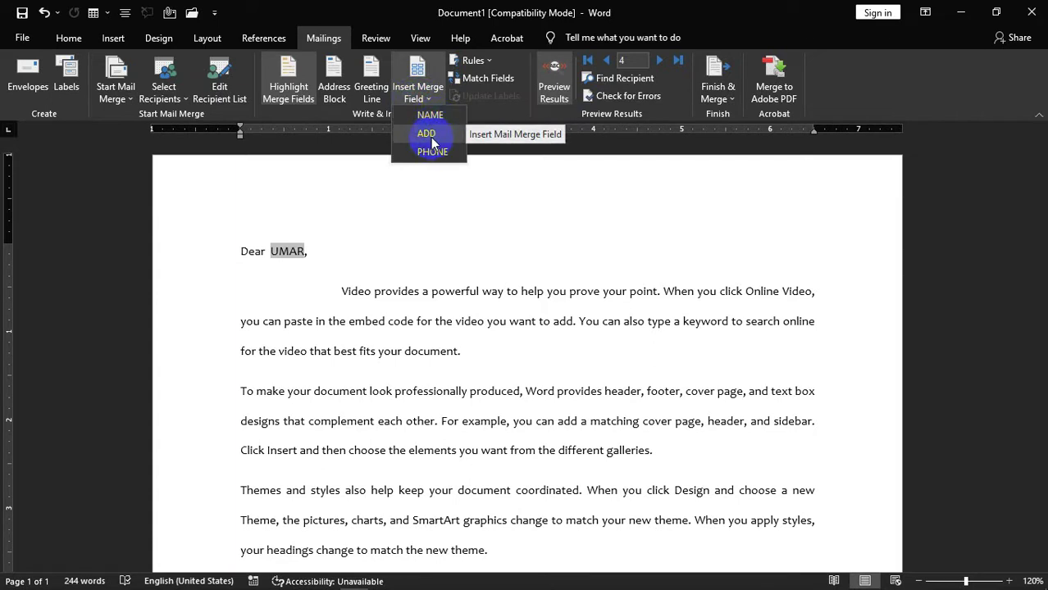
pyautogui.click(432, 143)
pyautogui.scroll(-5, 639, 456)
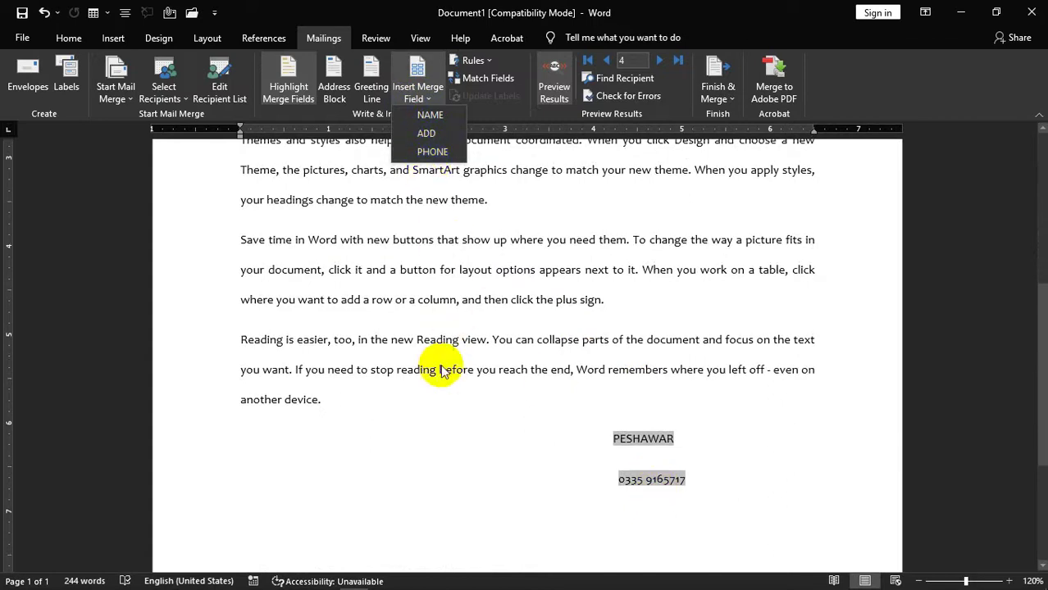
pyautogui.scroll(3, 423, 489)
pyautogui.scroll(2, 374, 316)
pyautogui.click(358, 216)
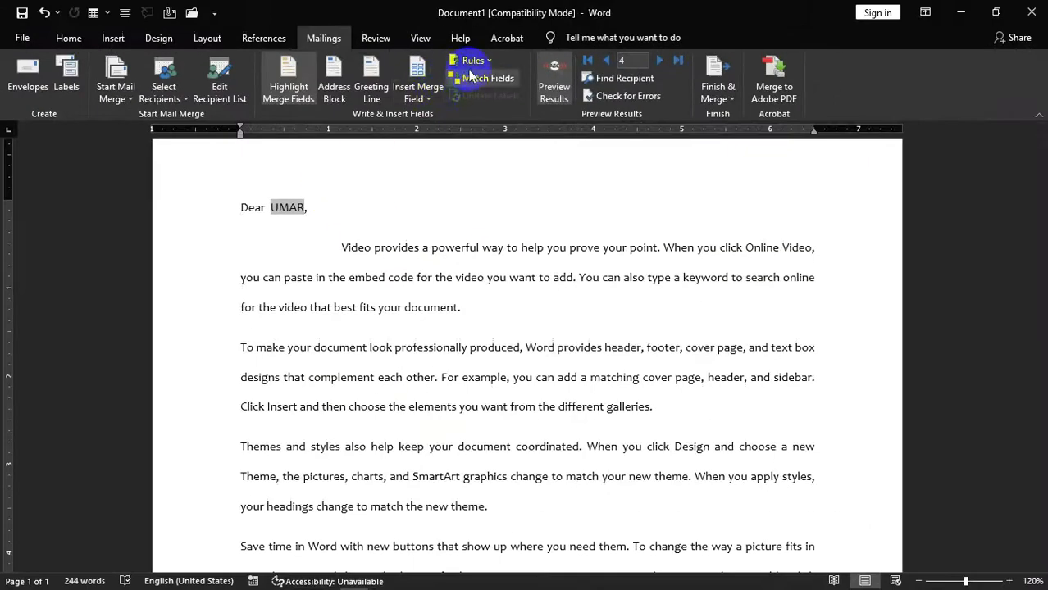
pyautogui.click(474, 60)
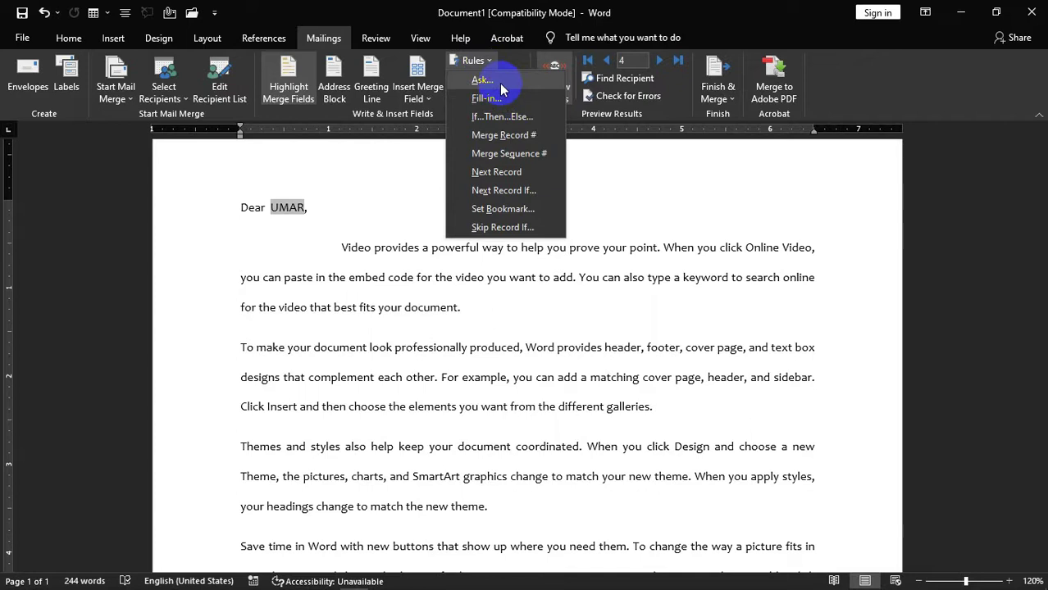
pyautogui.click(502, 82)
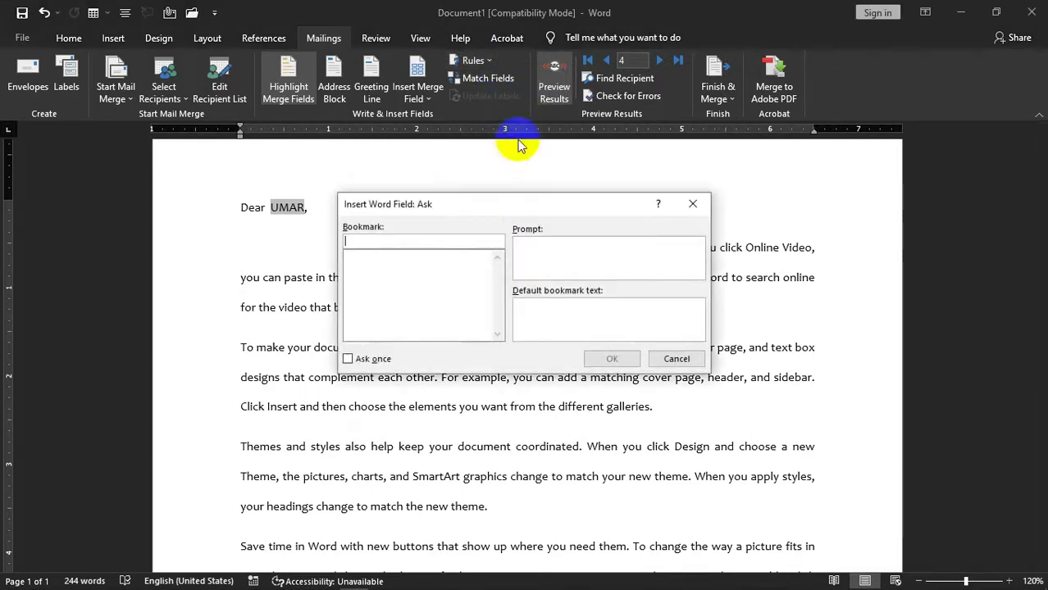
pyautogui.click(676, 358)
pyautogui.click(473, 60)
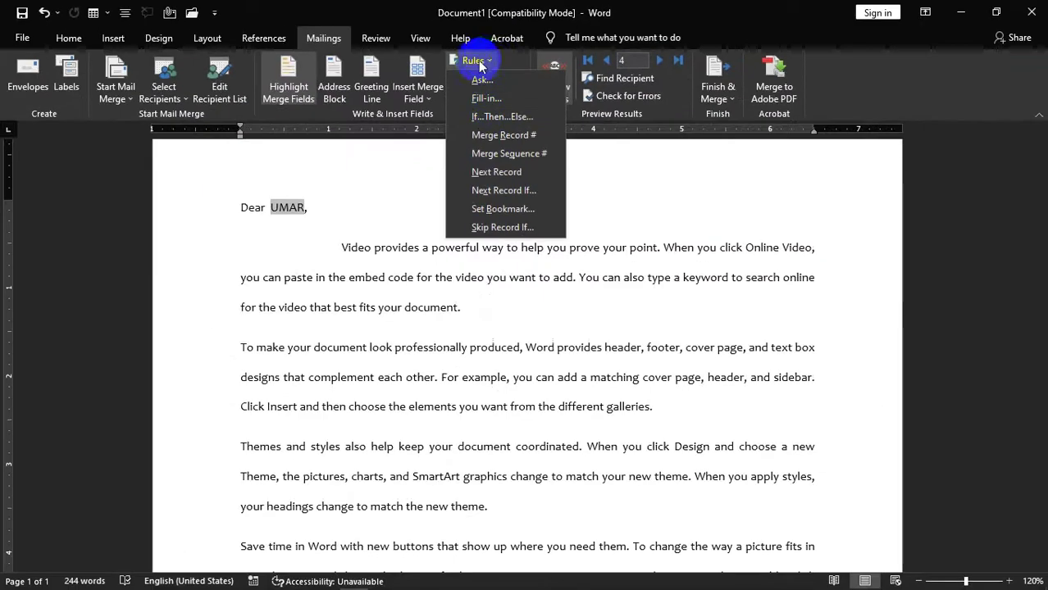
pyautogui.click(480, 62)
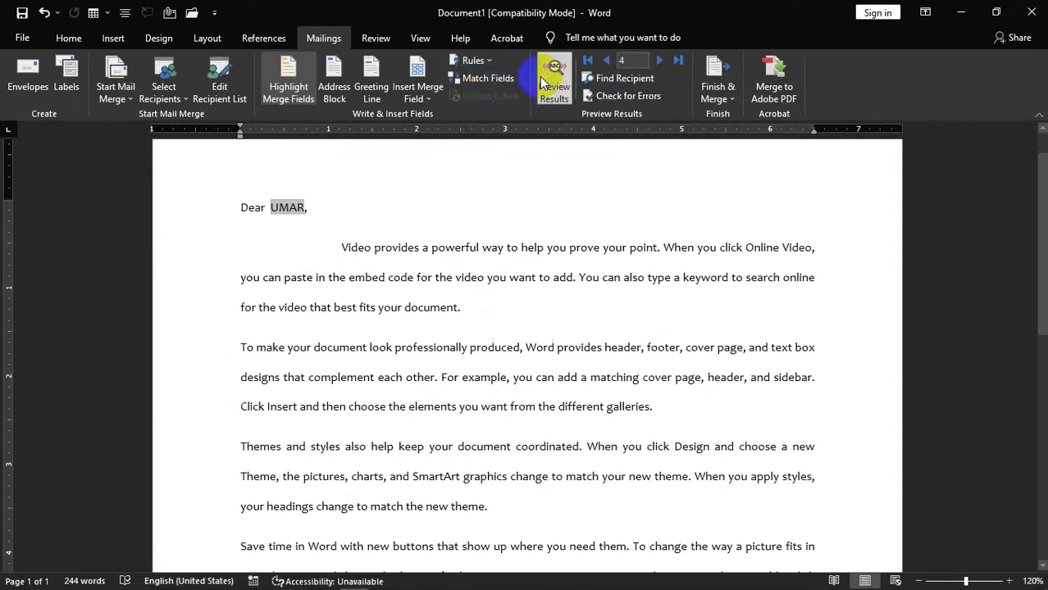
pyautogui.click(484, 77)
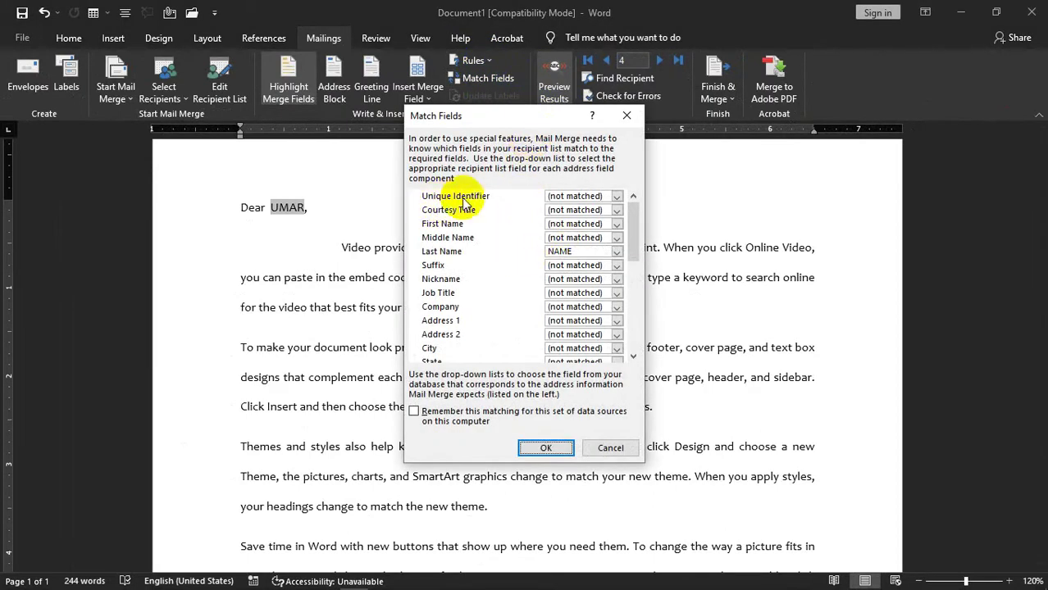
pyautogui.click(584, 197)
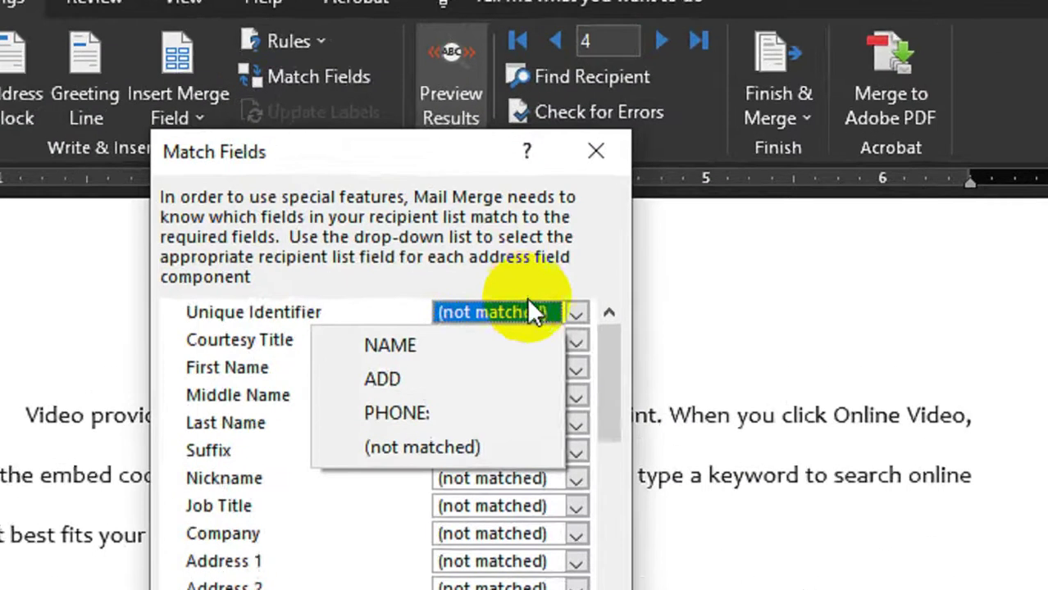
pyautogui.click(531, 311)
pyautogui.press('Escape')
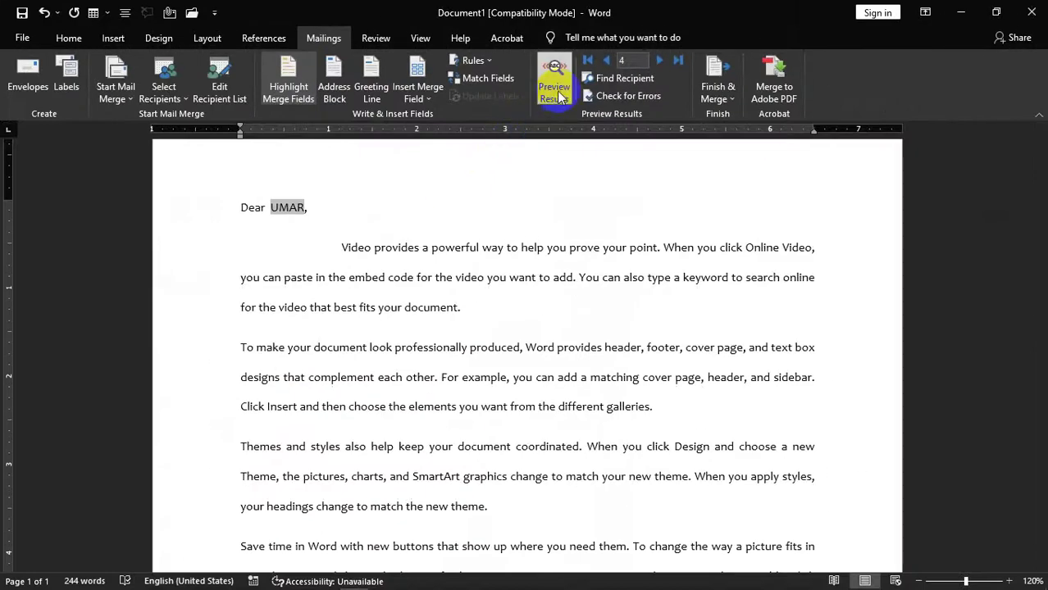
pyautogui.click(558, 97)
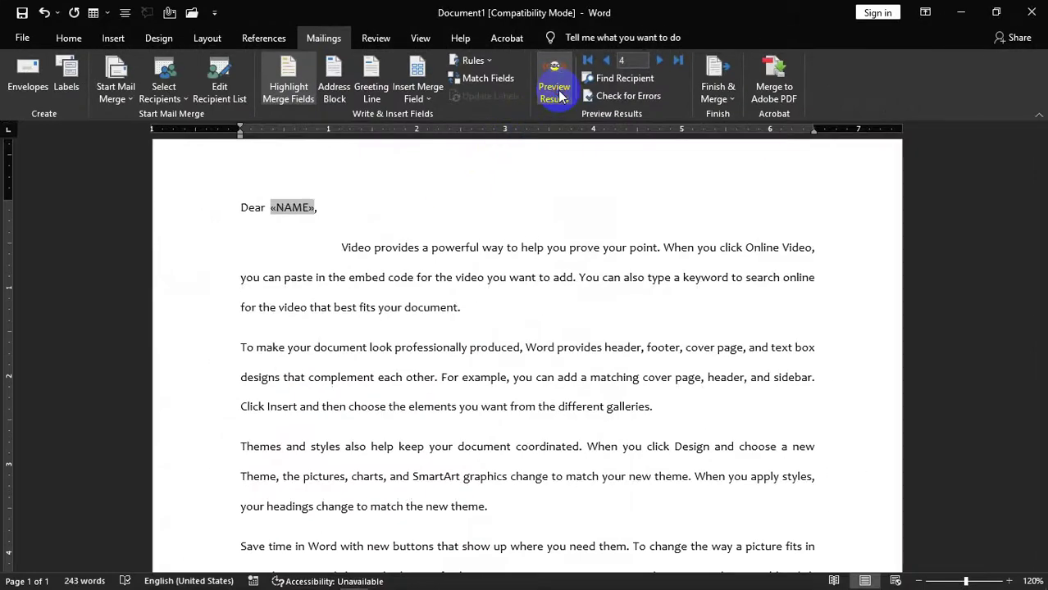
pyautogui.scroll(-3, 554, 112)
pyautogui.scroll(-5, 647, 410)
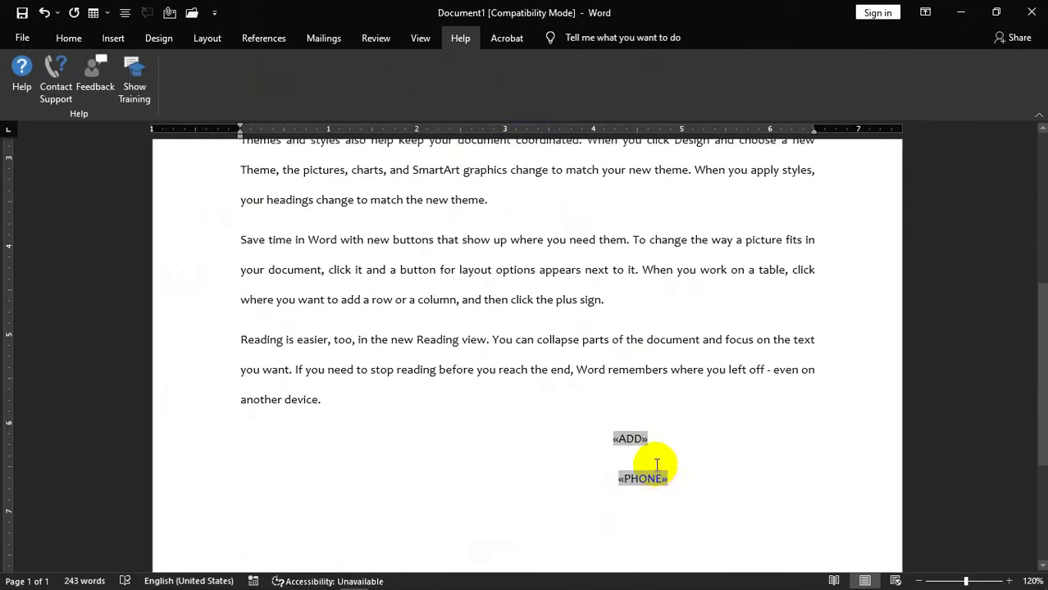
pyautogui.scroll(5, 648, 369)
pyautogui.scroll(1, 634, 279)
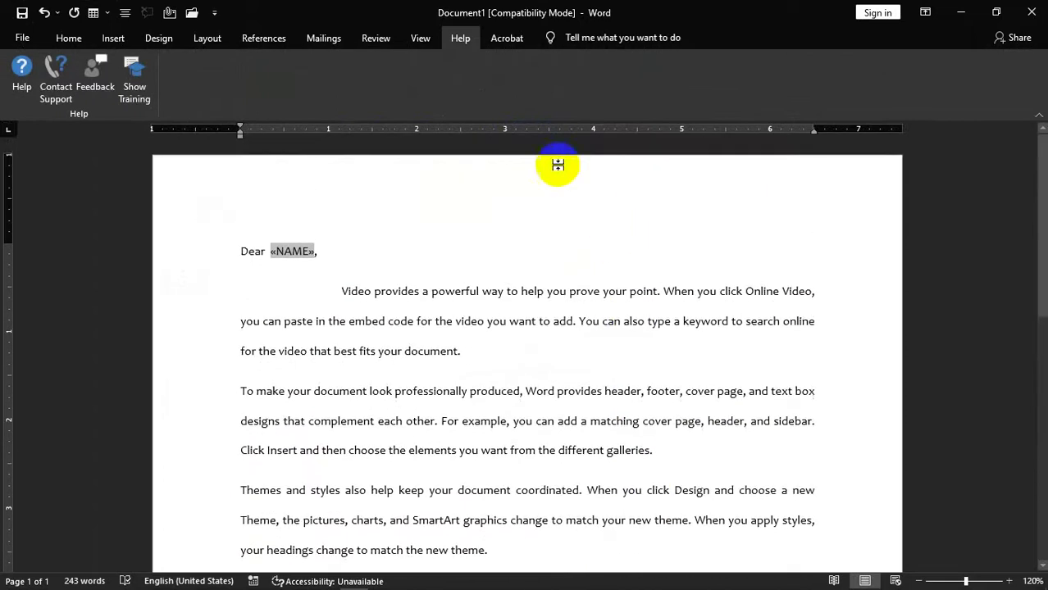
pyautogui.click(325, 38)
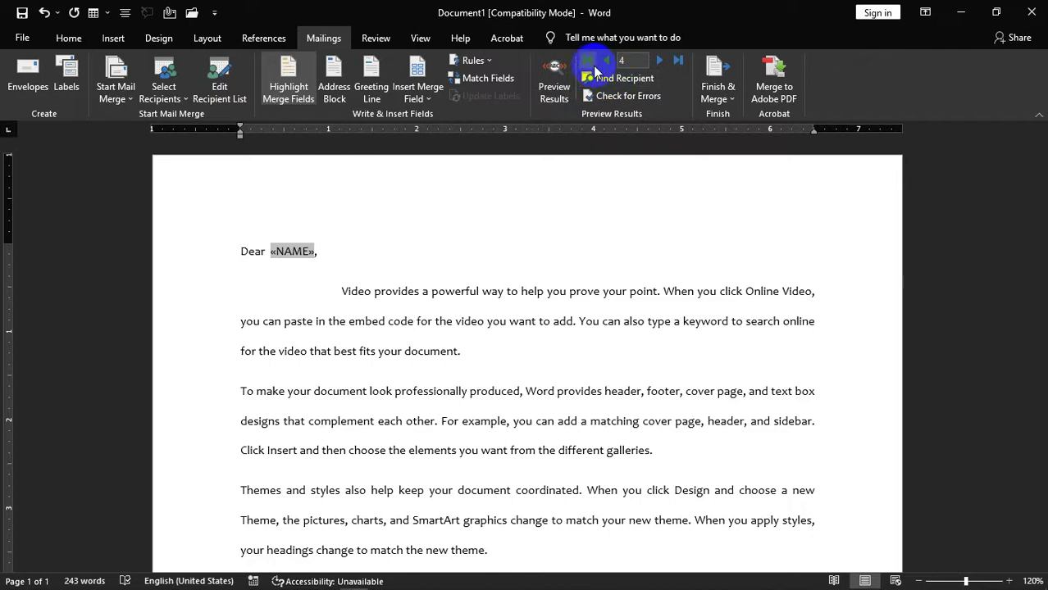
pyautogui.click(556, 78)
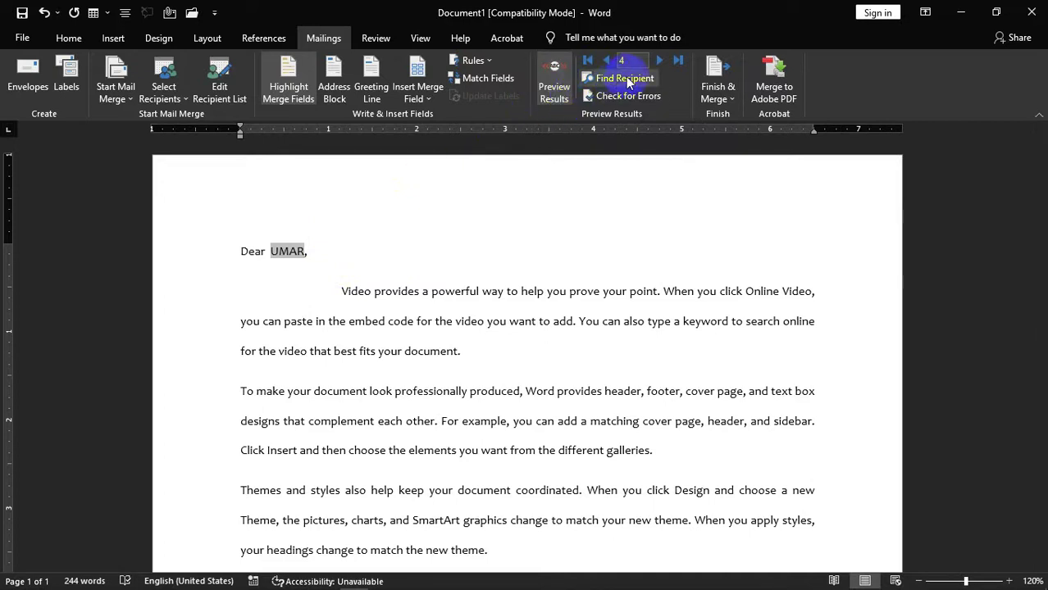
# Step back through previous recipients' letters down to record 1, checking each one.
pyautogui.click(607, 61)
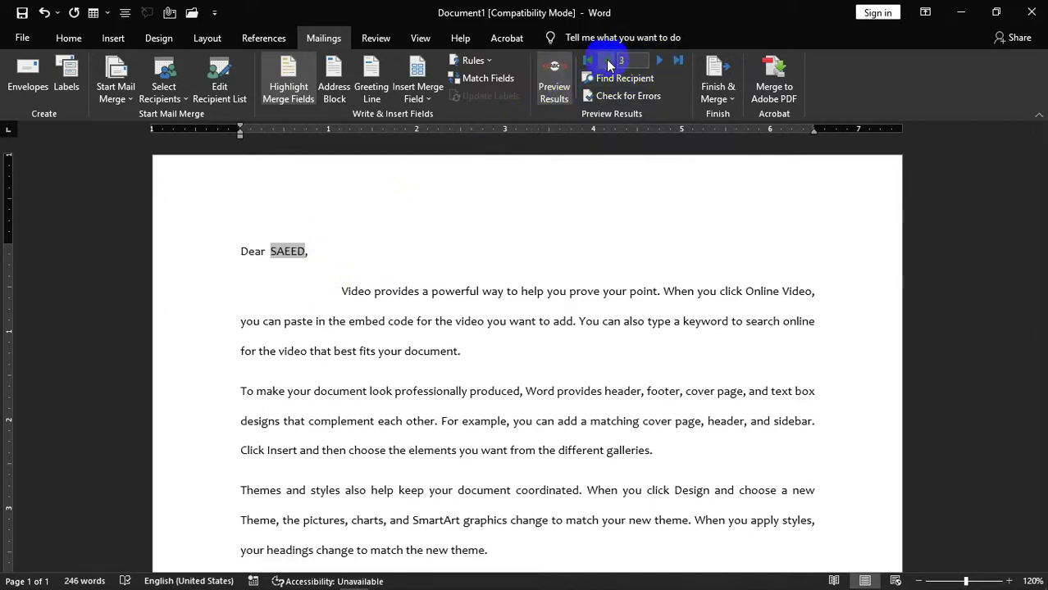
pyautogui.scroll(-1, 608, 66)
pyautogui.scroll(-5, 656, 312)
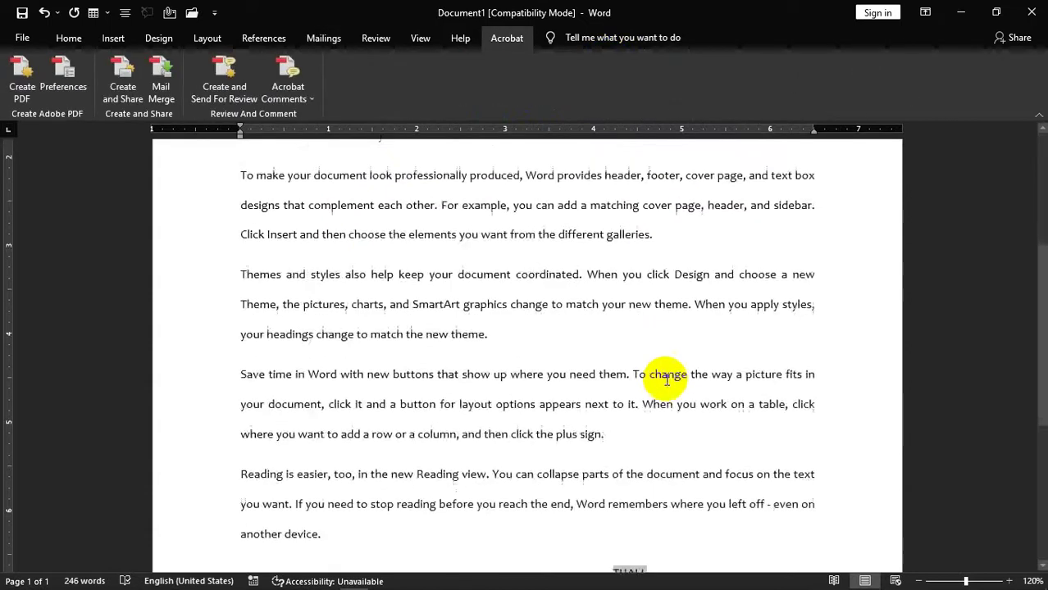
pyautogui.scroll(-5, 665, 394)
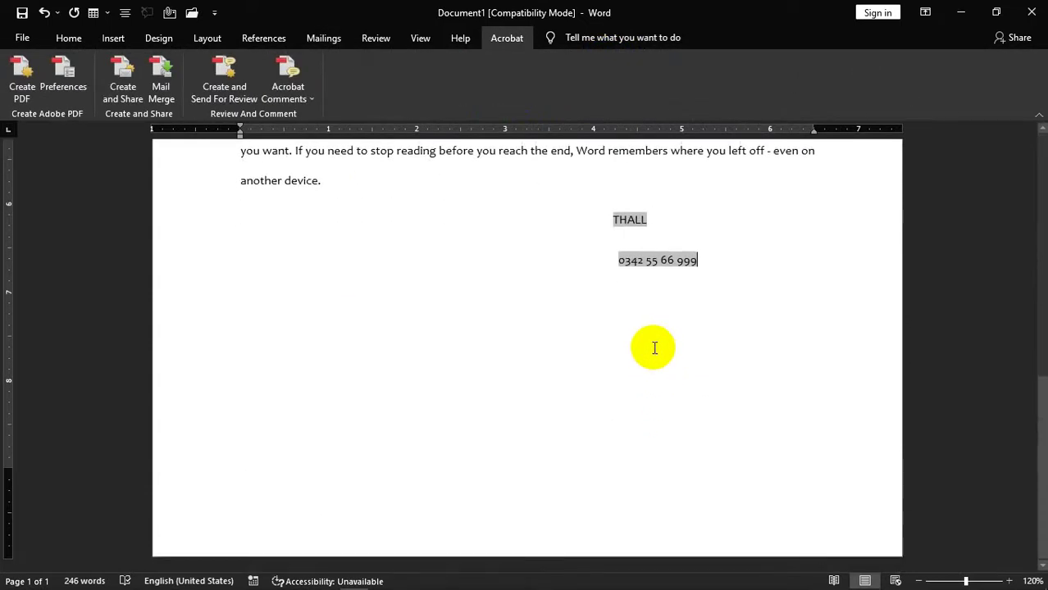
pyautogui.scroll(8, 652, 346)
pyautogui.scroll(2, 635, 336)
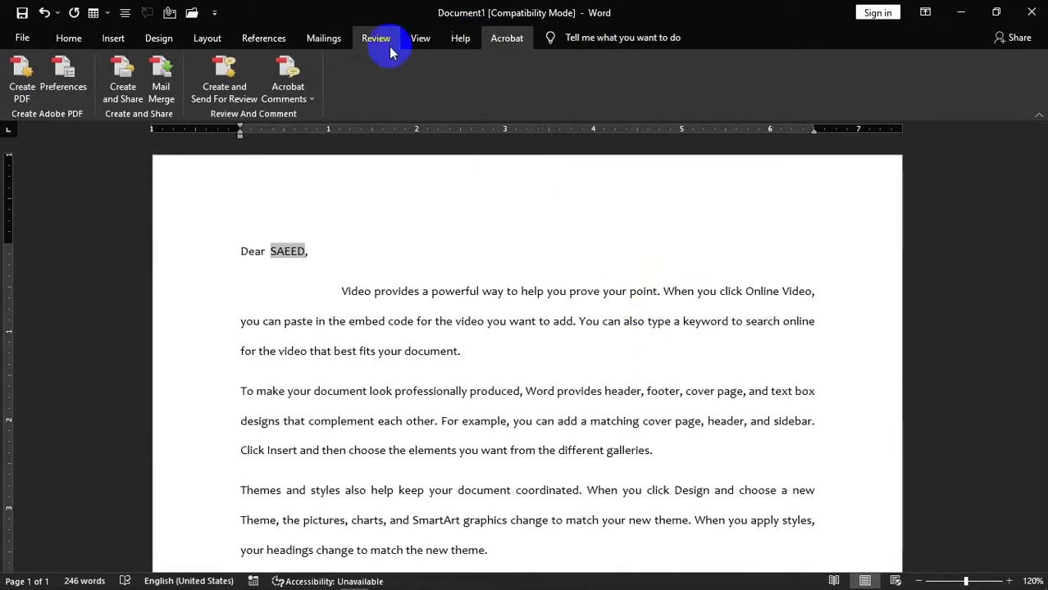
pyautogui.click(330, 41)
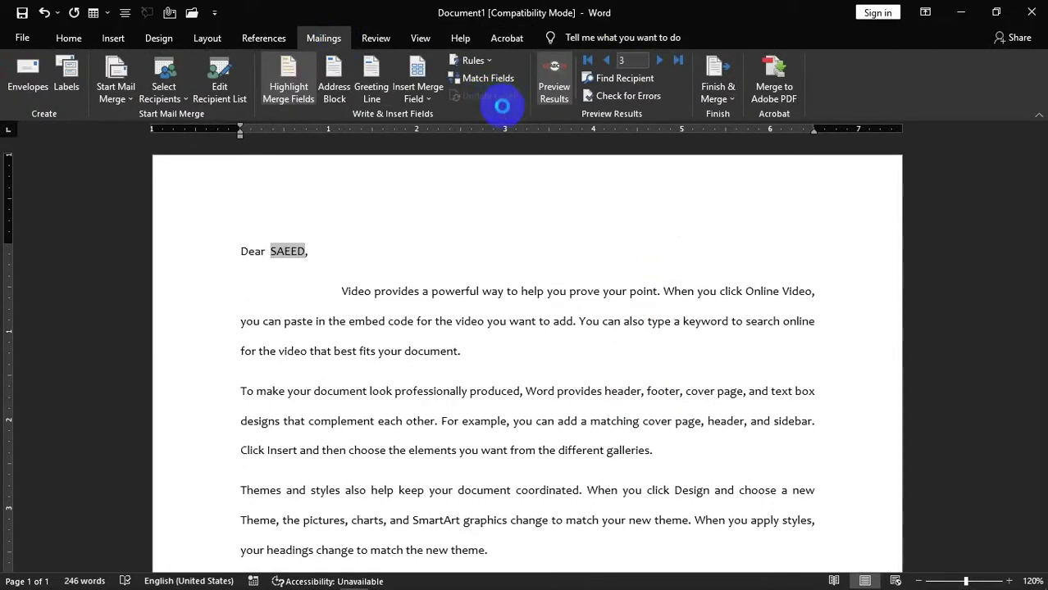
pyautogui.click(608, 61)
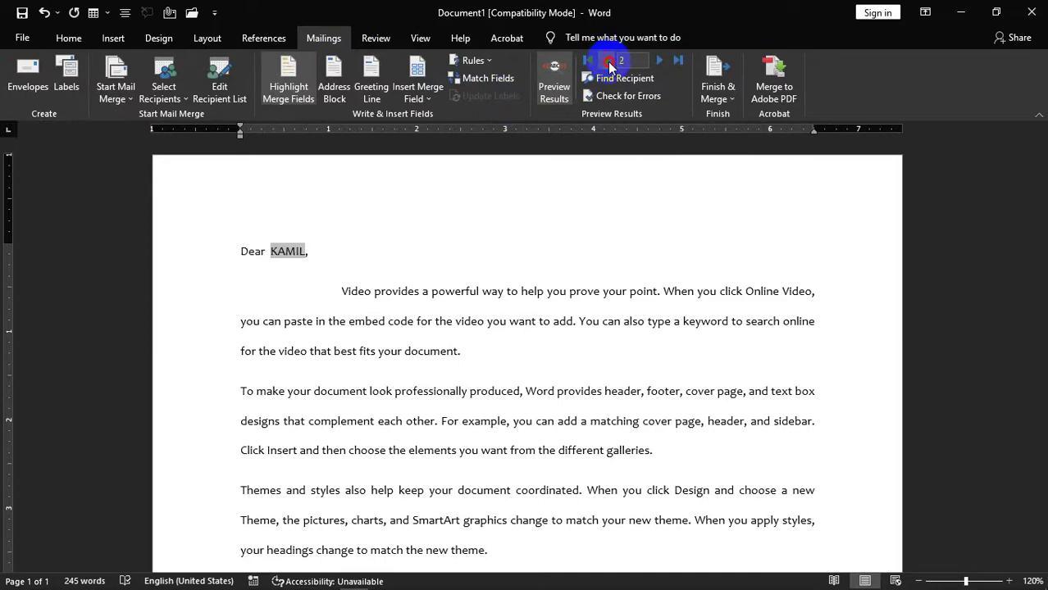
pyautogui.click(608, 62)
# Browse forward to record 4, jump to the first and last records, and finish on record 1.
pyautogui.click(658, 62)
pyautogui.click(658, 63)
pyautogui.click(659, 63)
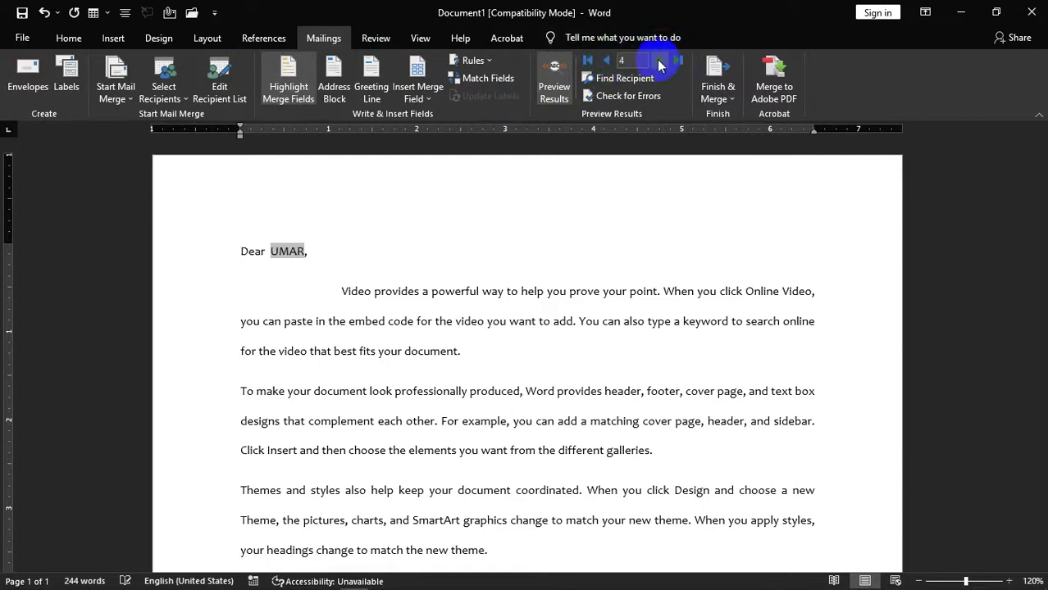
pyautogui.click(589, 62)
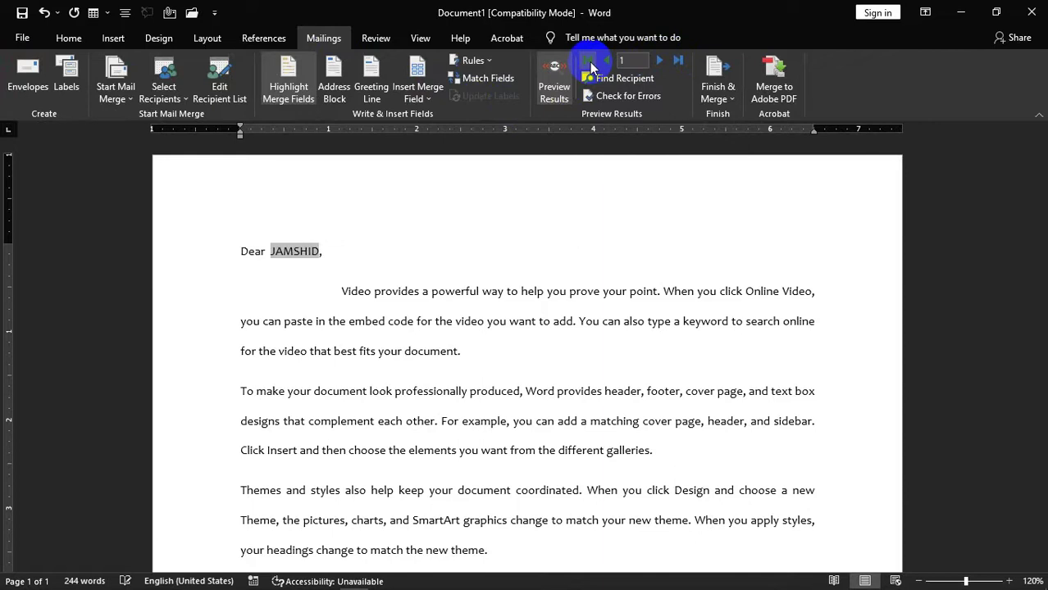
pyautogui.click(678, 62)
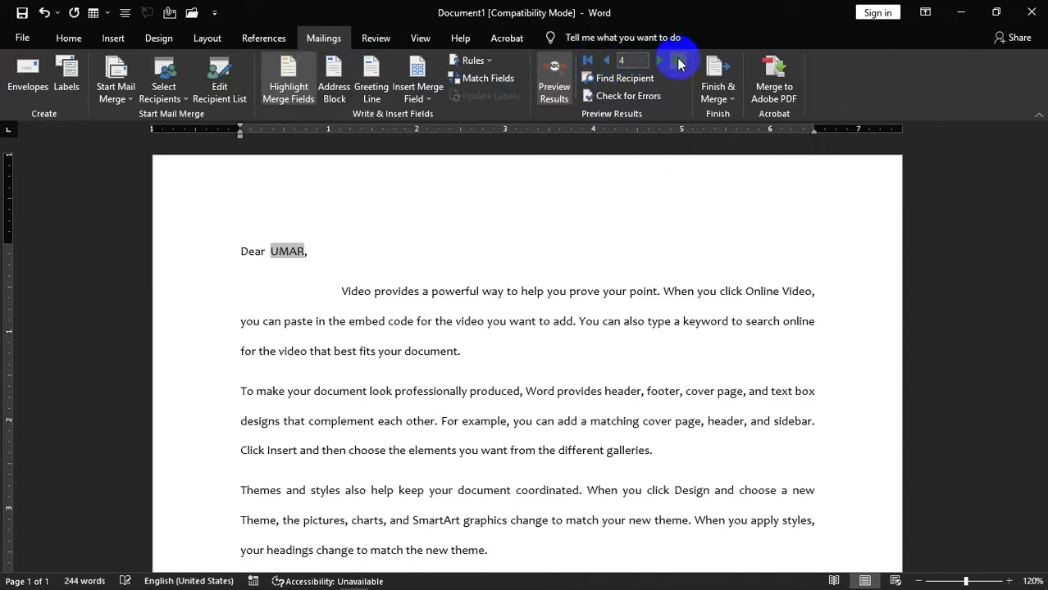
pyautogui.click(605, 61)
pyautogui.click(605, 61)
pyautogui.click(606, 61)
pyautogui.click(656, 61)
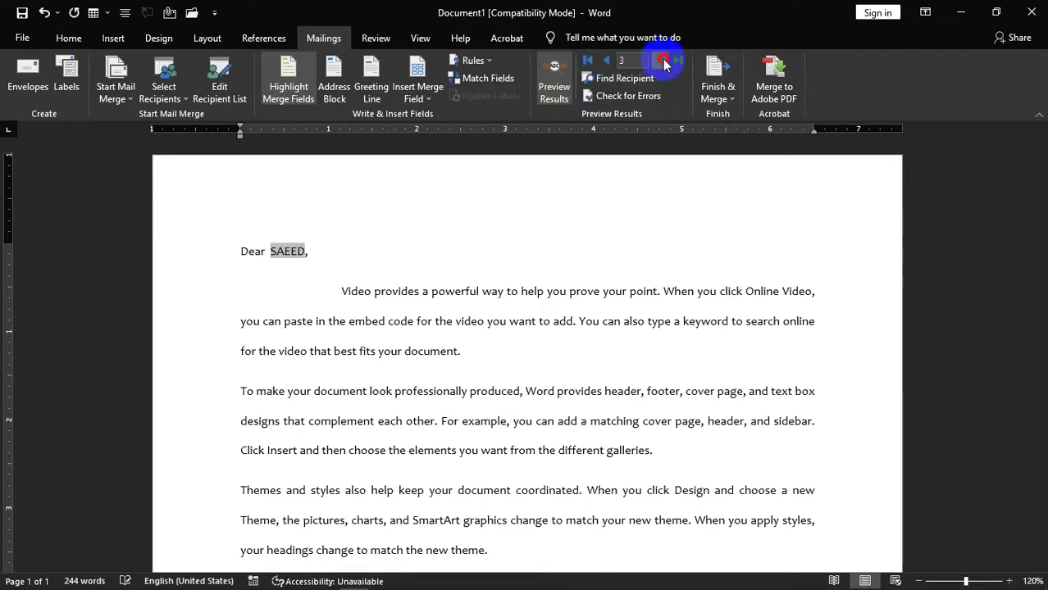
pyautogui.click(662, 62)
pyautogui.click(606, 62)
pyautogui.click(587, 64)
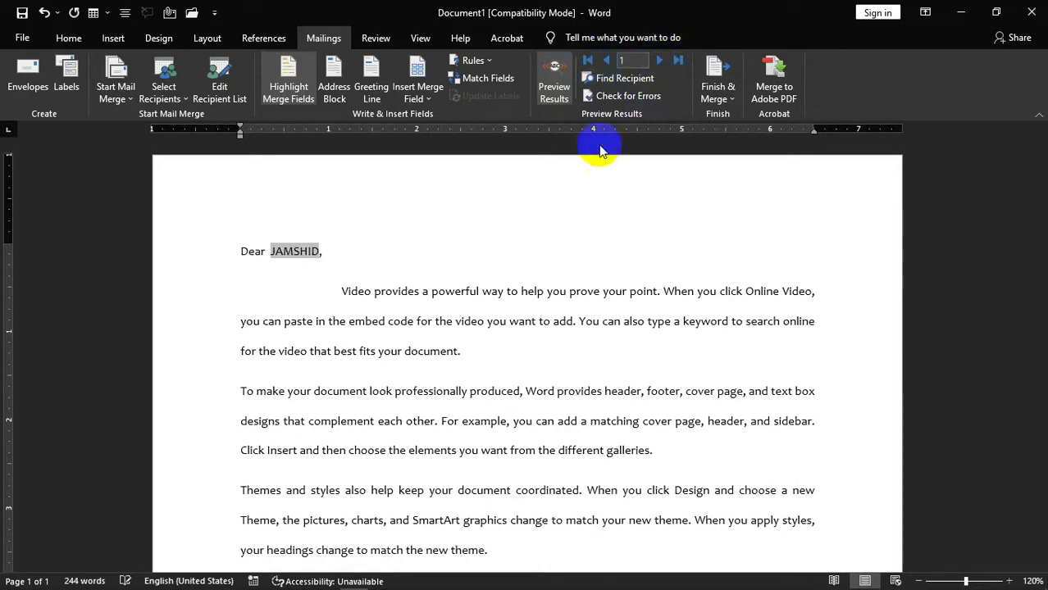
# Search the recipient list for a recipient's name with Find Recipient.
pyautogui.click(619, 78)
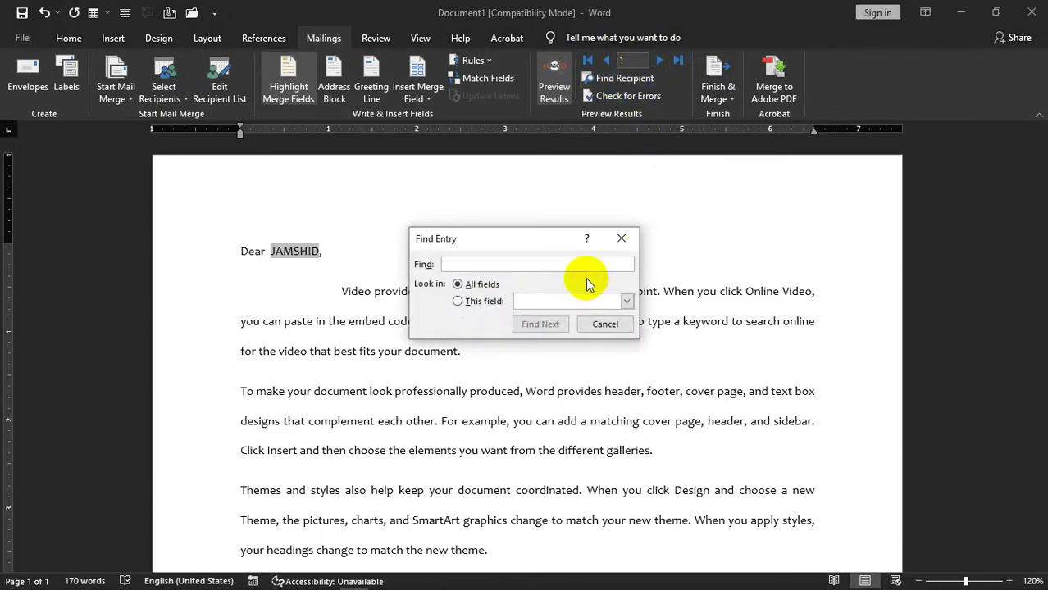
pyautogui.write('u')
pyautogui.press('BackSpace')
pyautogui.write('Umar')
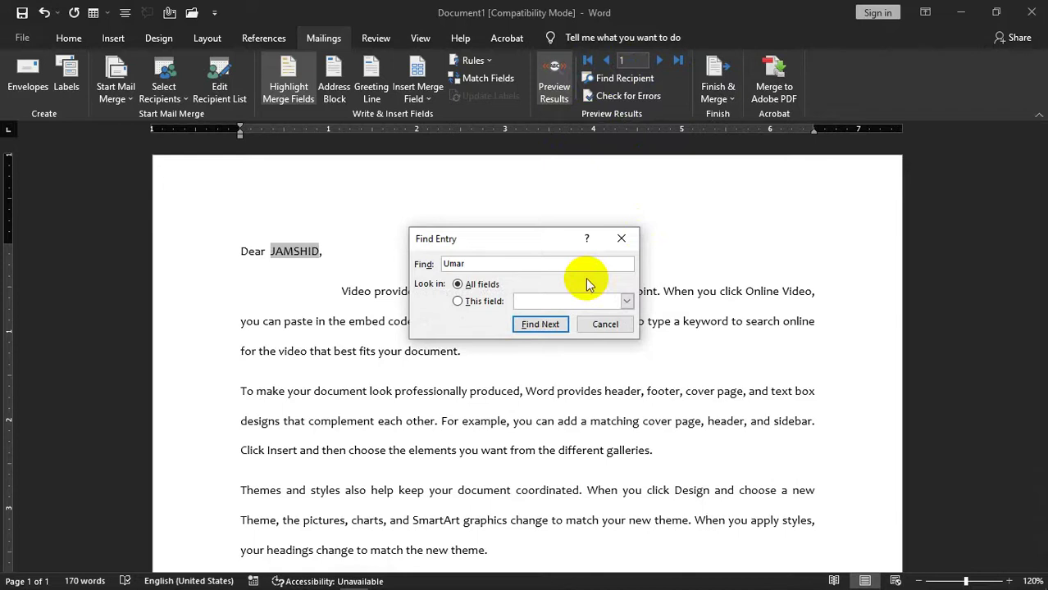
pyautogui.click(540, 323)
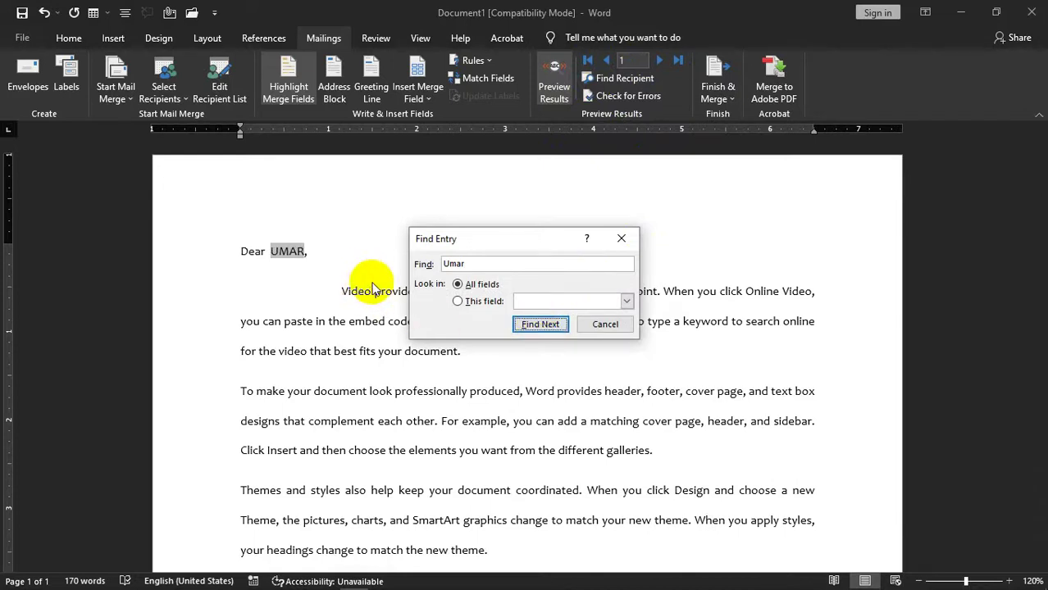
# Search only the ADD field for the recipient's address, jumping the preview to record 3.
pyautogui.click(457, 300)
pyautogui.click(604, 301)
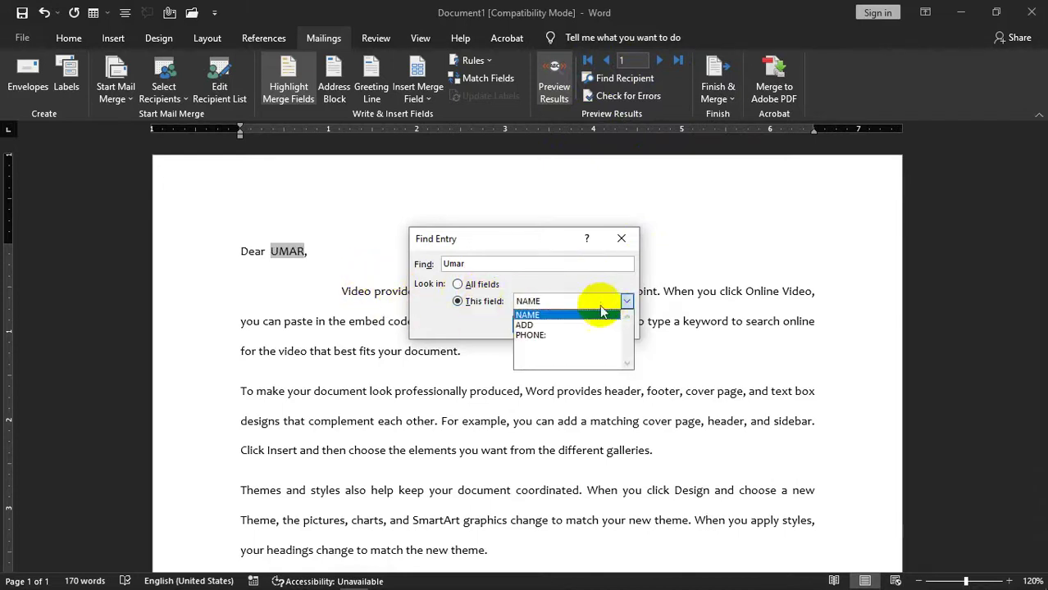
pyautogui.click(525, 325)
pyautogui.doubleClick(454, 263)
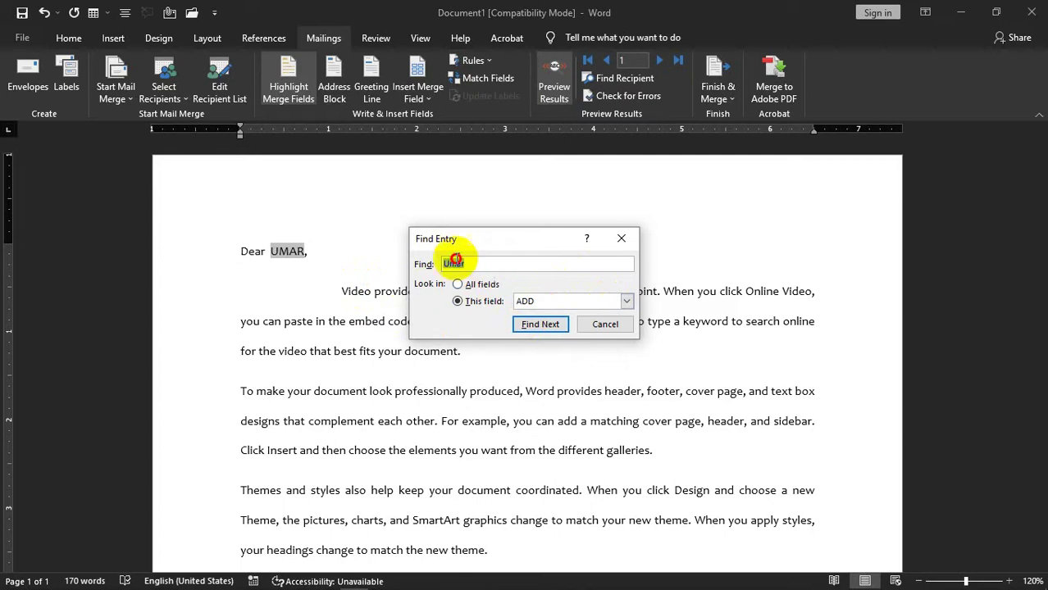
pyautogui.press('BackSpace')
pyautogui.write('ta')
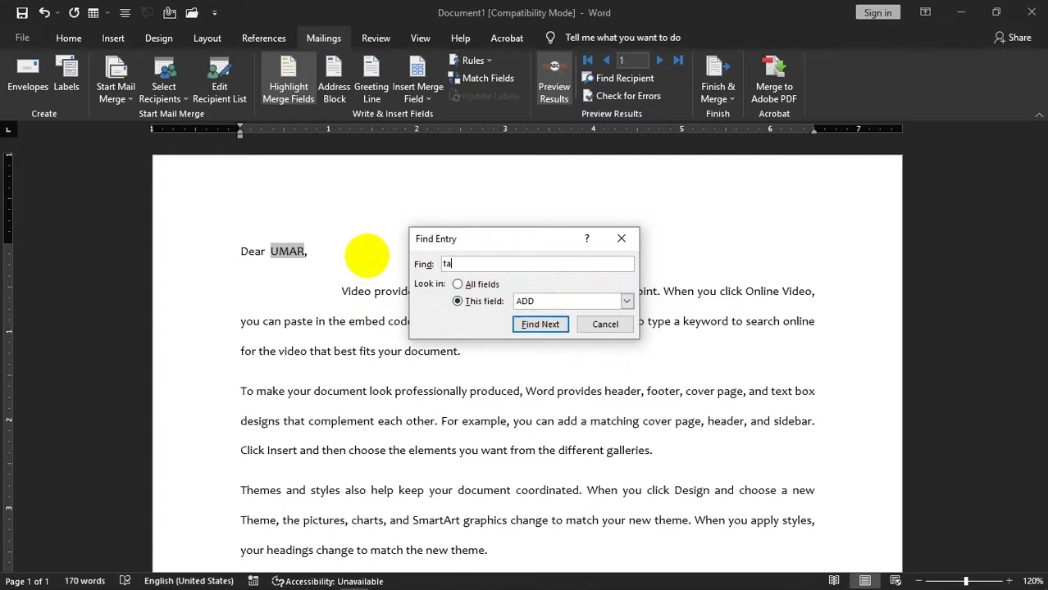
pyautogui.write('nd')
pyautogui.press('BackSpace')
pyautogui.press('BackSpace')
pyautogui.press('BackSpace')
pyautogui.click(558, 324)
pyautogui.click(601, 326)
pyautogui.scroll(-4, 720, 381)
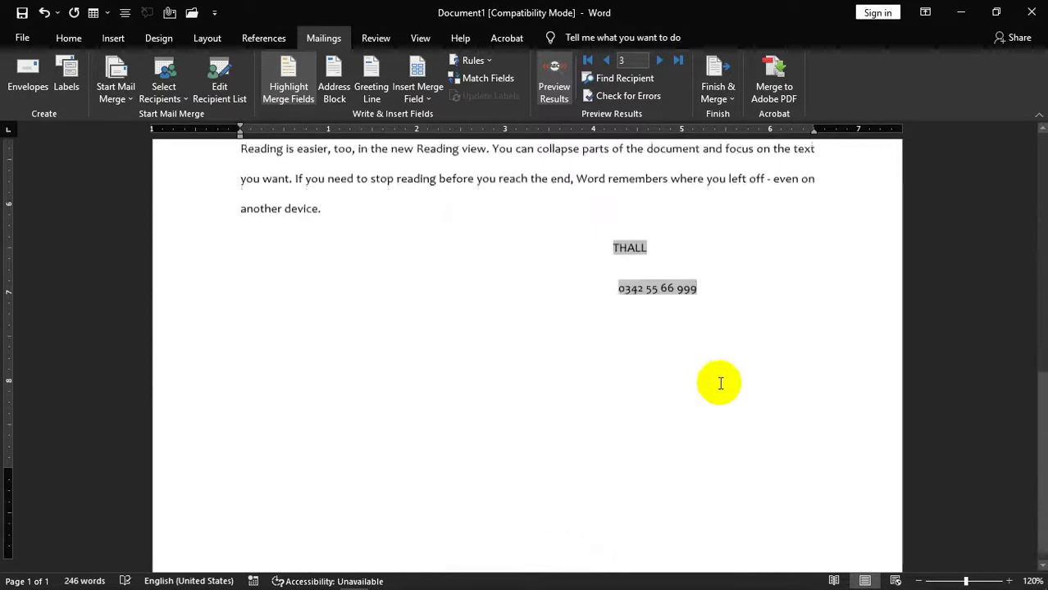
pyautogui.scroll(2, 632, 286)
pyautogui.scroll(3, 627, 393)
pyautogui.scroll(2, 627, 374)
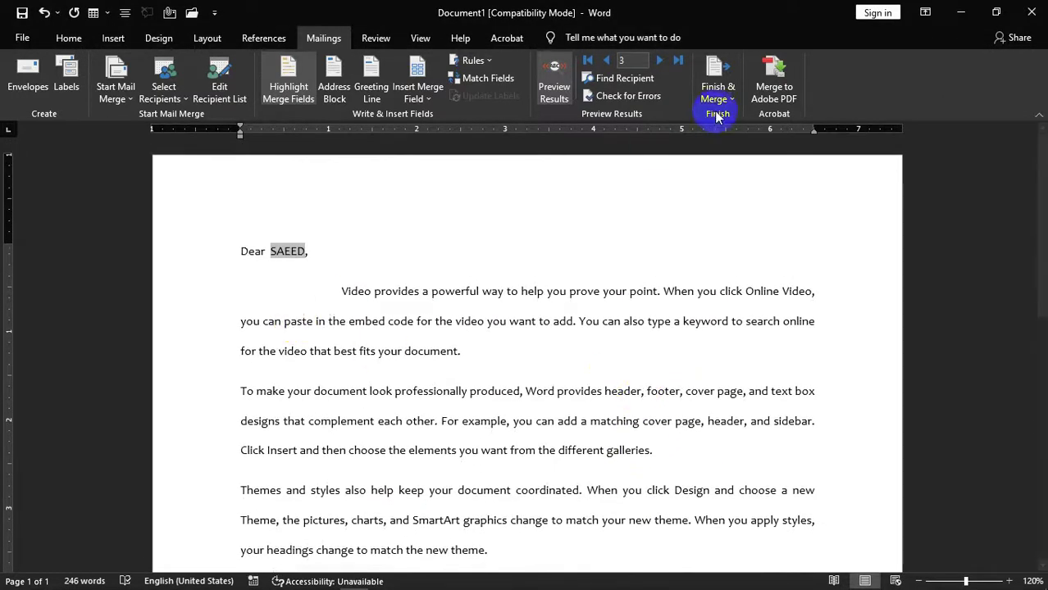
pyautogui.click(628, 97)
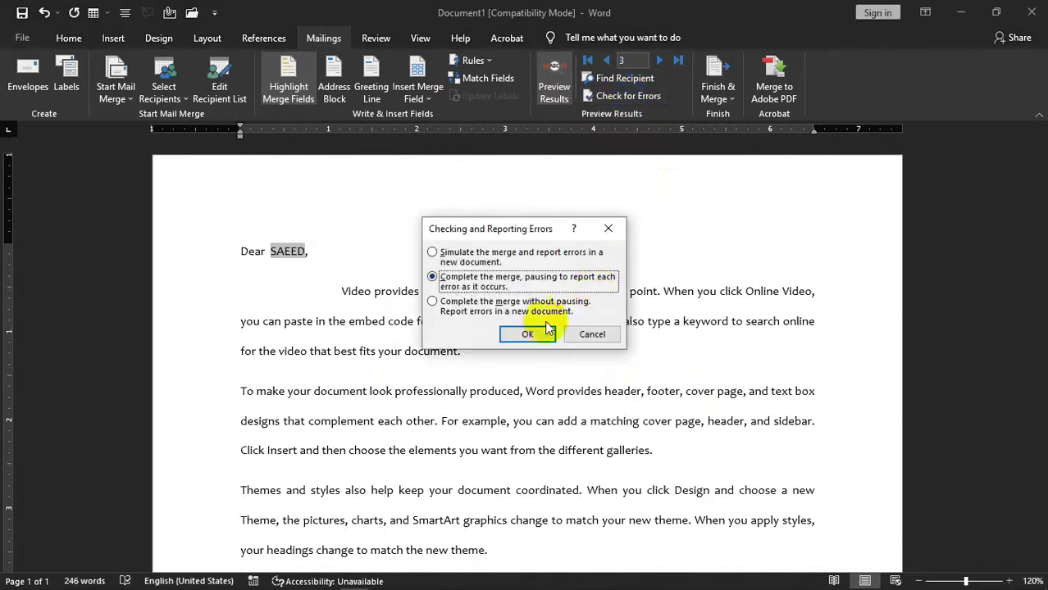
pyautogui.click(537, 332)
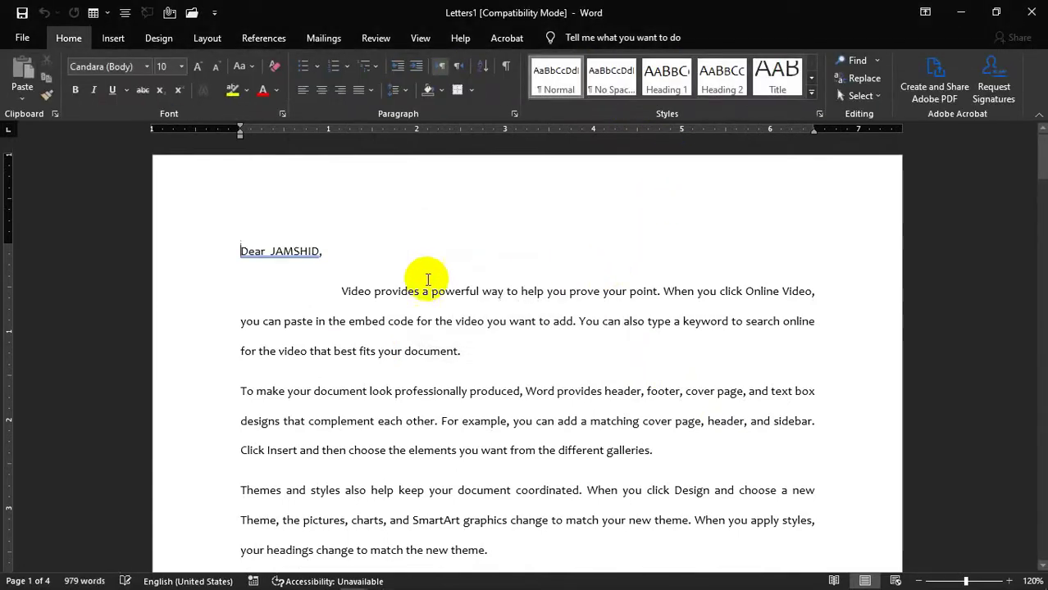
pyautogui.rightClick(274, 254)
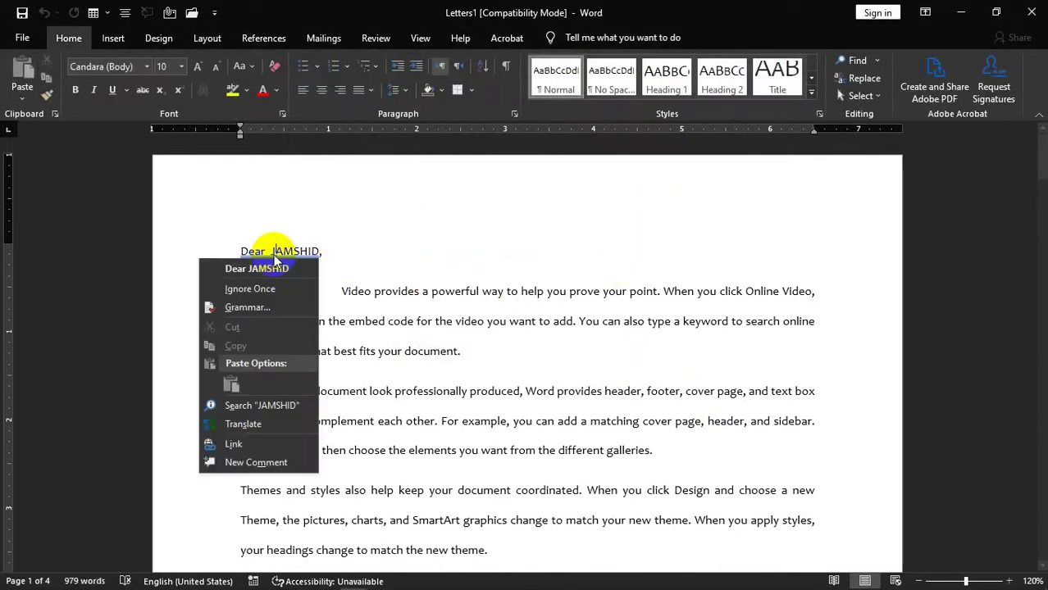
pyautogui.press('Escape')
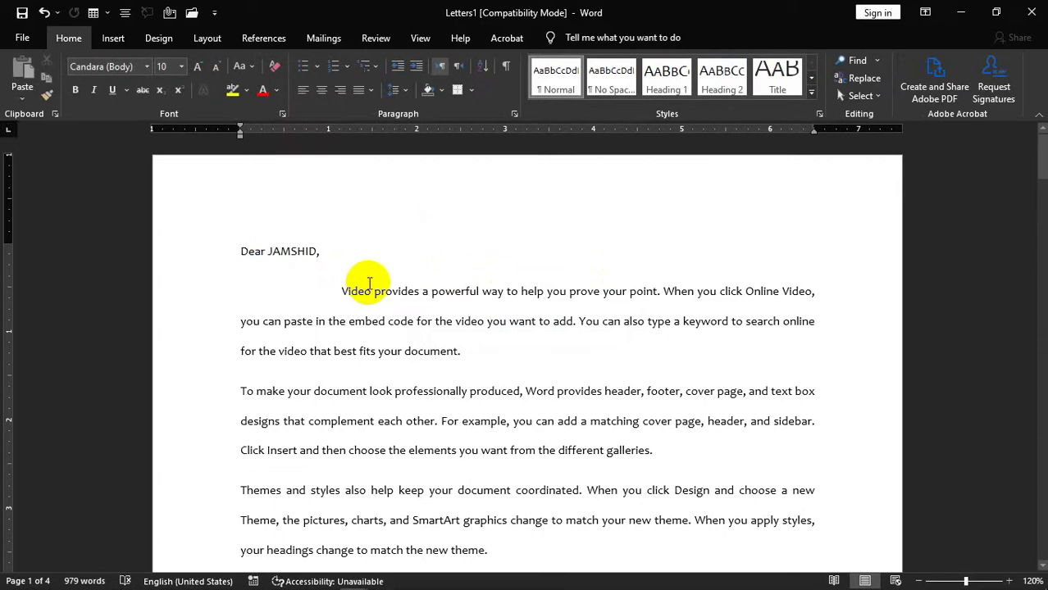
pyautogui.click(1031, 12)
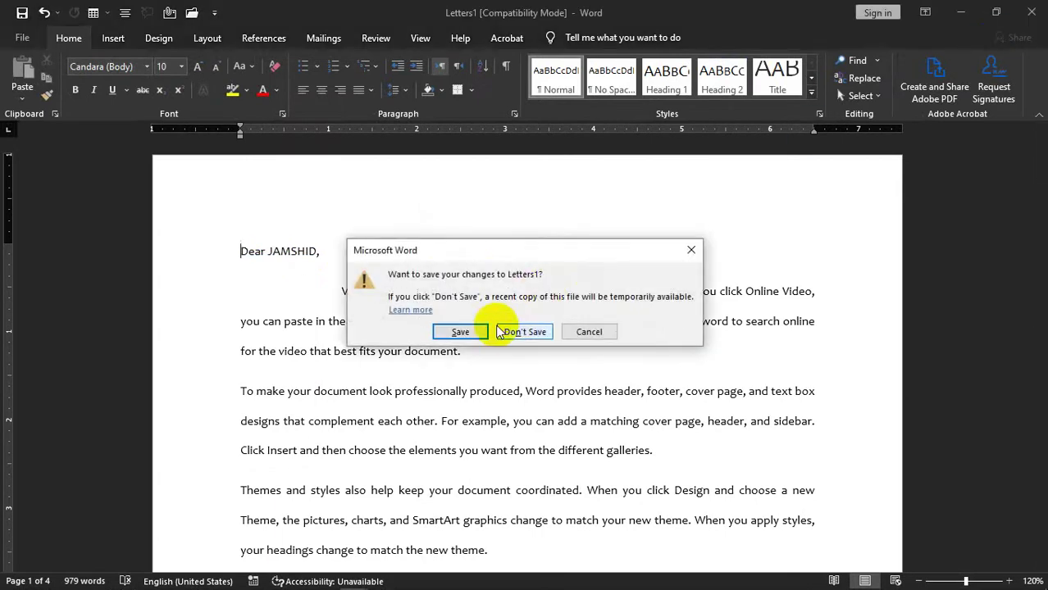
pyautogui.click(502, 333)
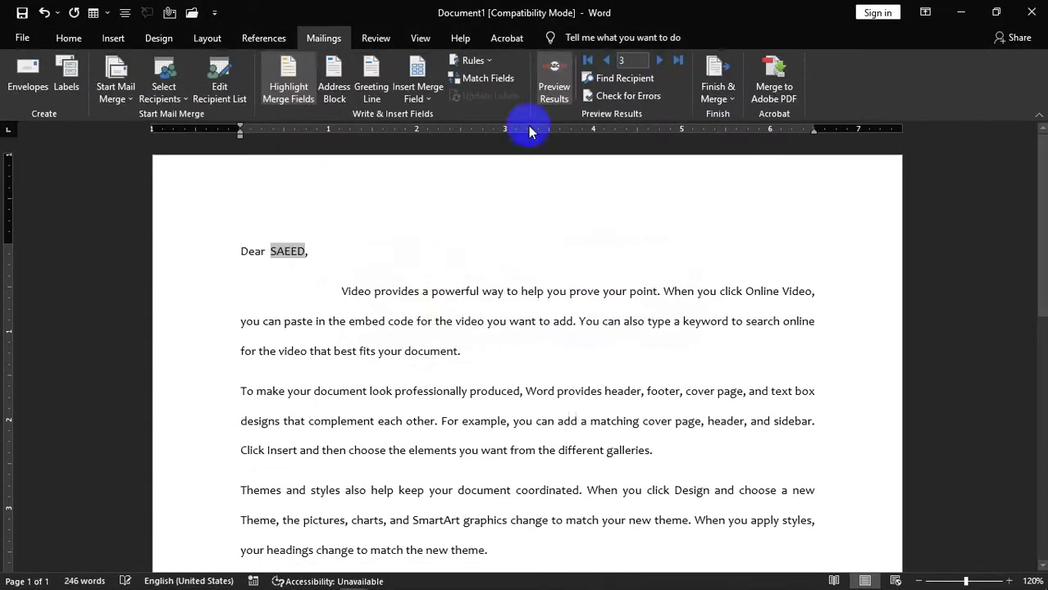
pyautogui.click(720, 92)
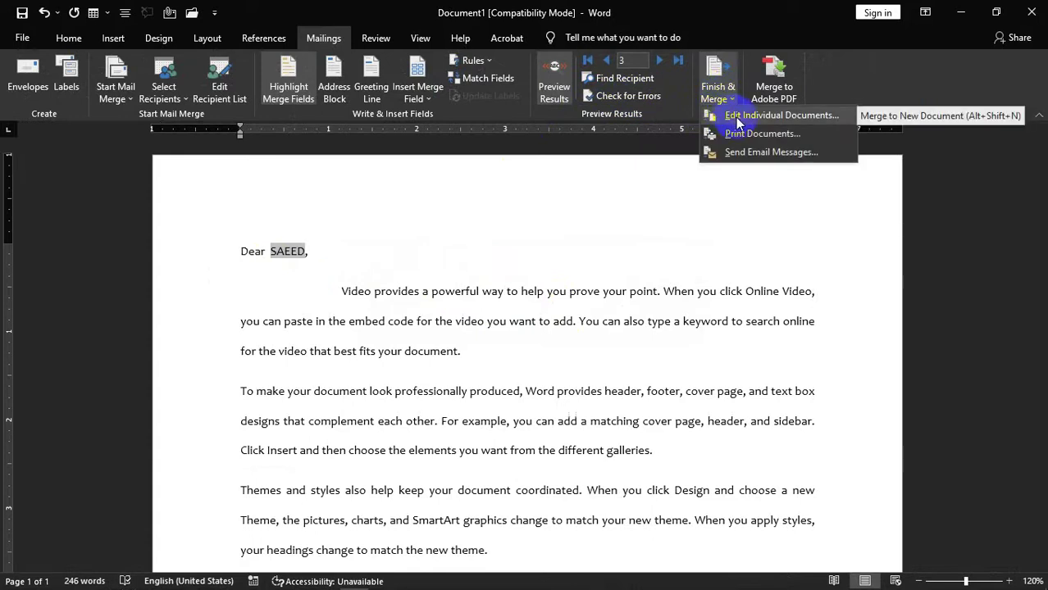
pyautogui.click(735, 117)
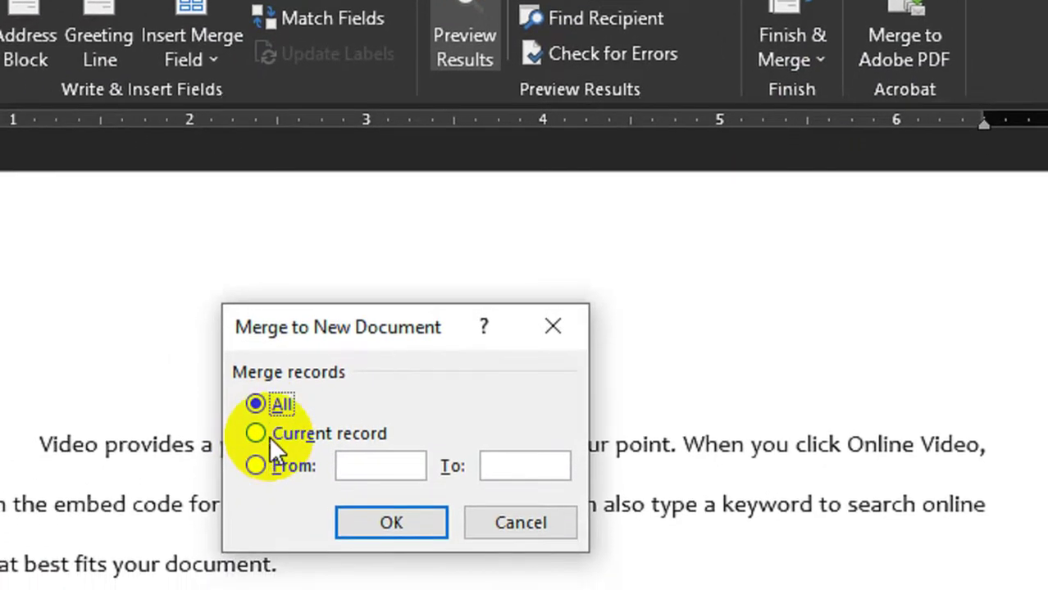
pyautogui.click(271, 450)
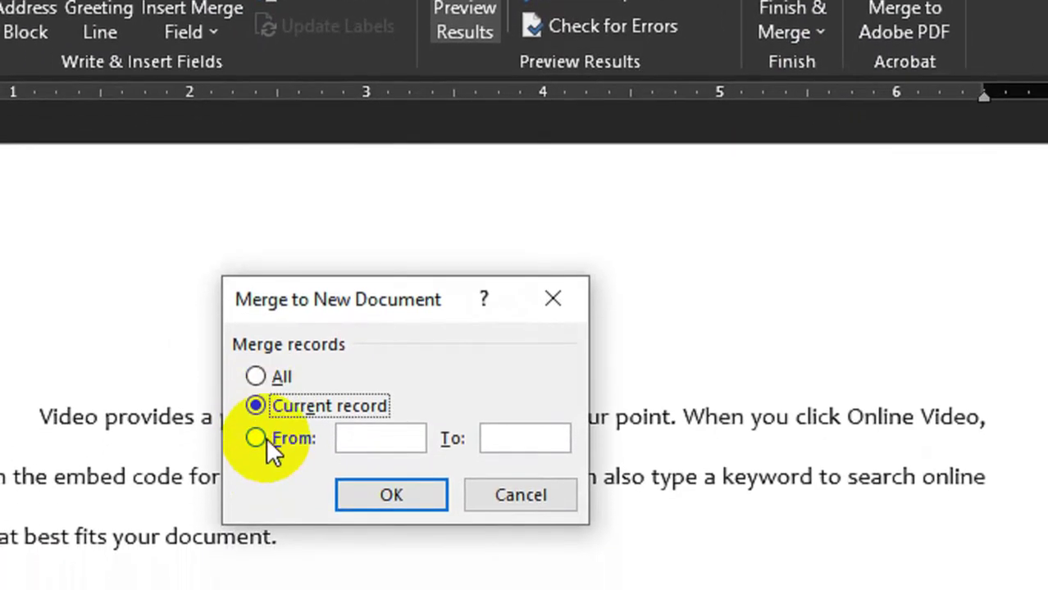
pyautogui.click(261, 465)
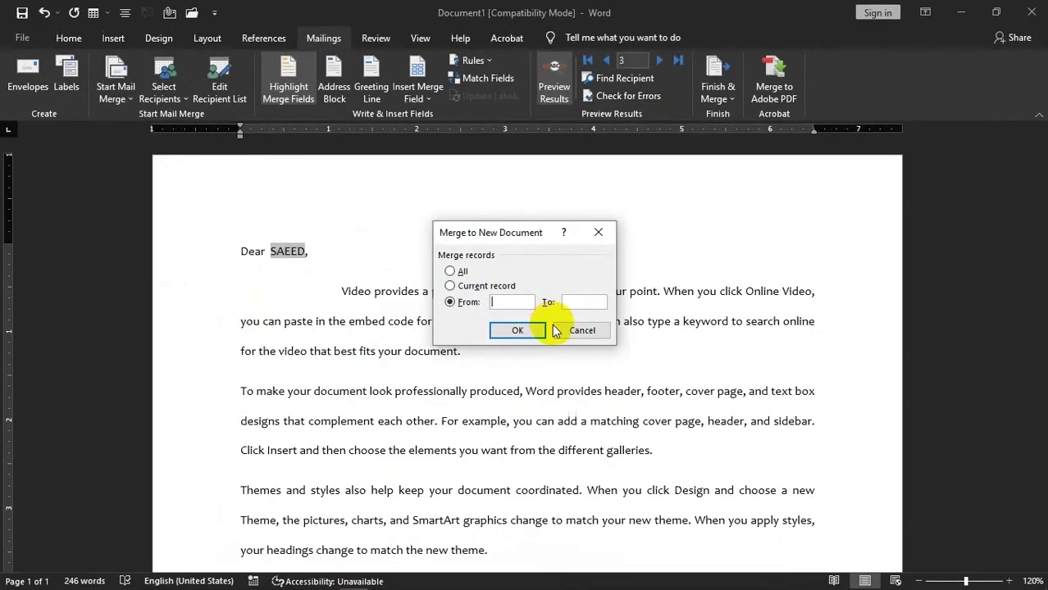
pyautogui.click(578, 330)
pyautogui.click(718, 92)
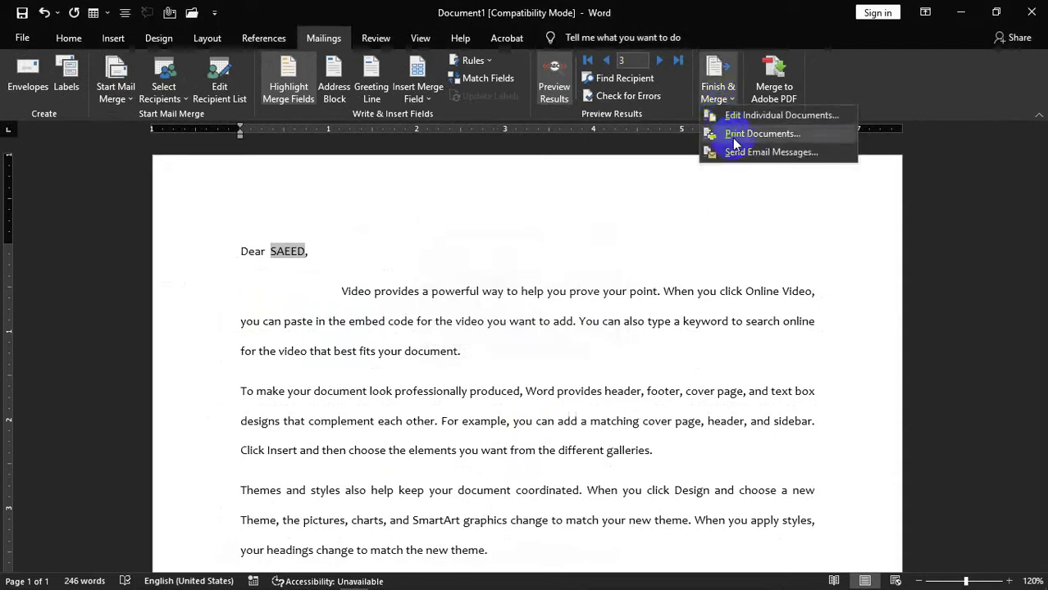
pyautogui.click(732, 136)
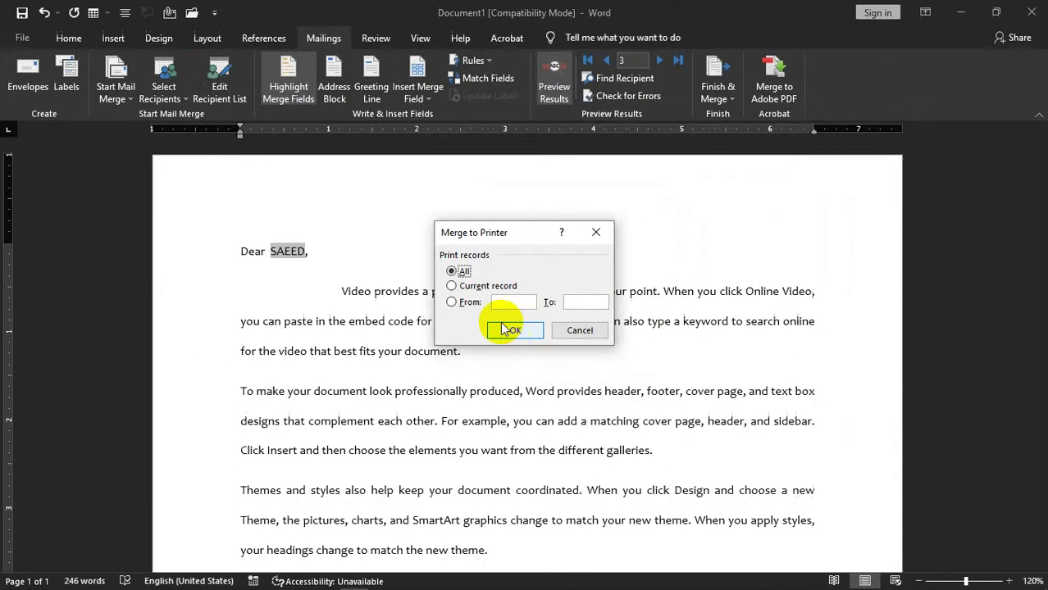
pyautogui.click(453, 286)
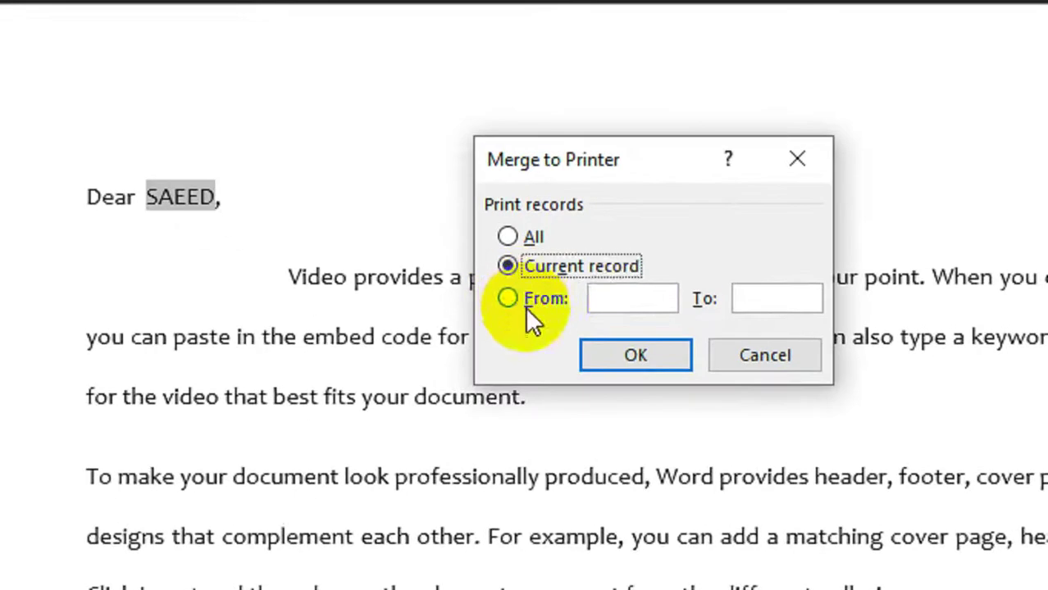
pyautogui.click(464, 304)
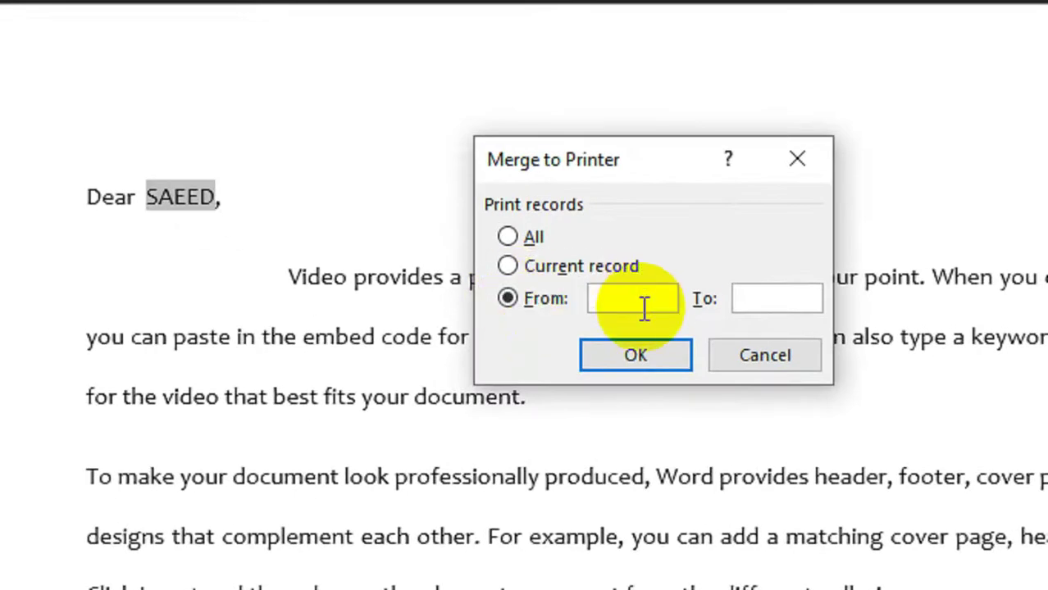
pyautogui.write('10')
pyautogui.press('Tab')
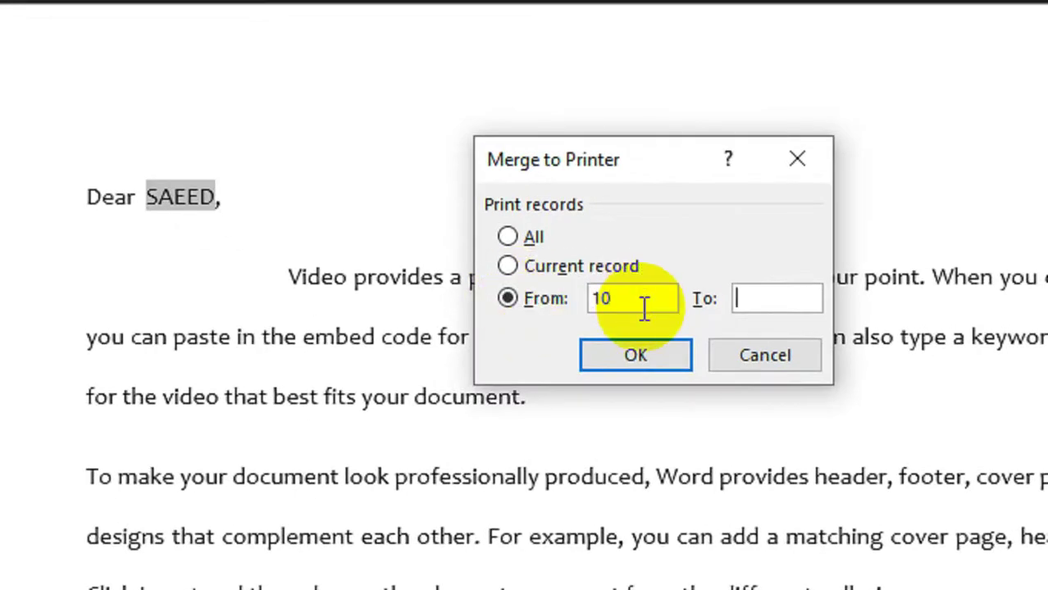
pyautogui.write('20')
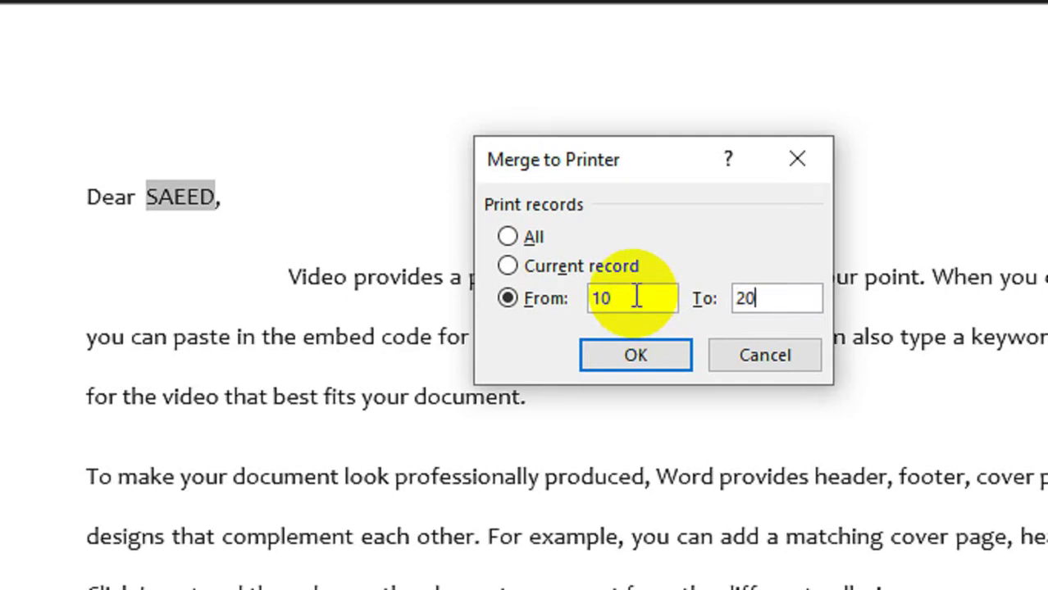
pyautogui.doubleClick(648, 297)
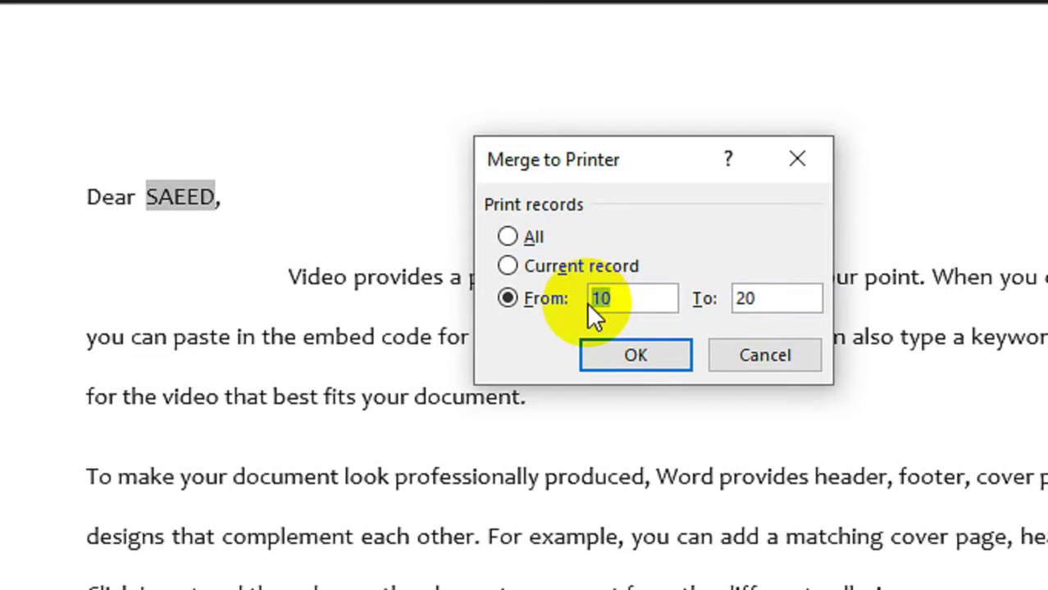
pyautogui.click(743, 359)
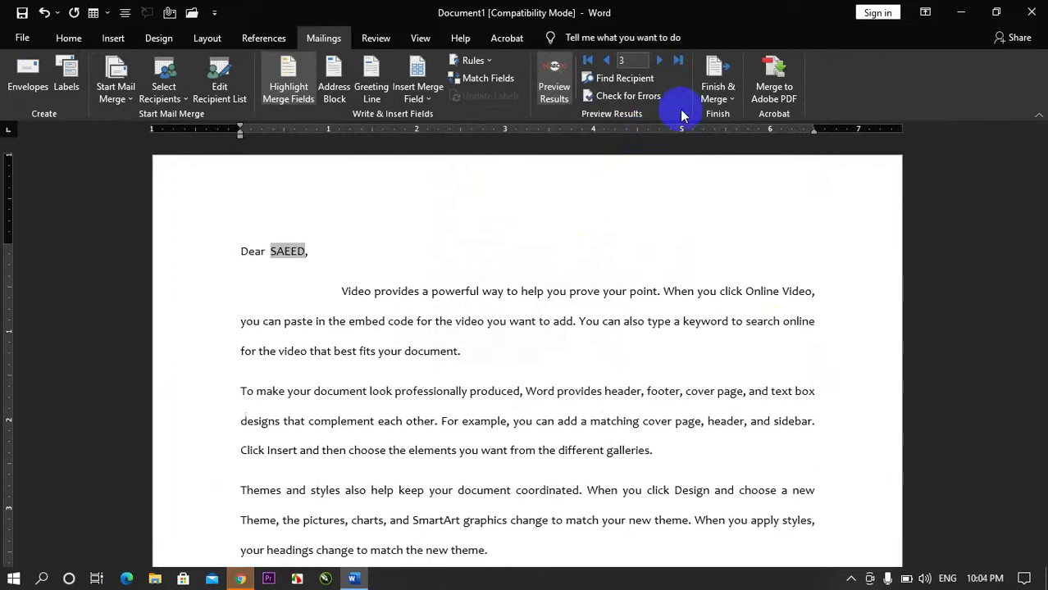
pyautogui.click(726, 96)
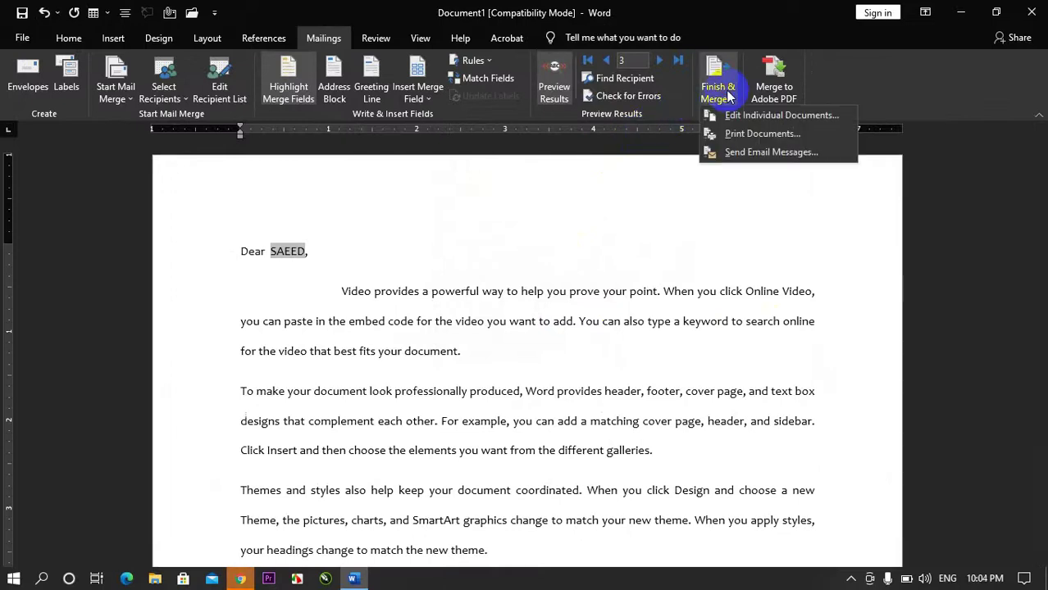
pyautogui.click(748, 152)
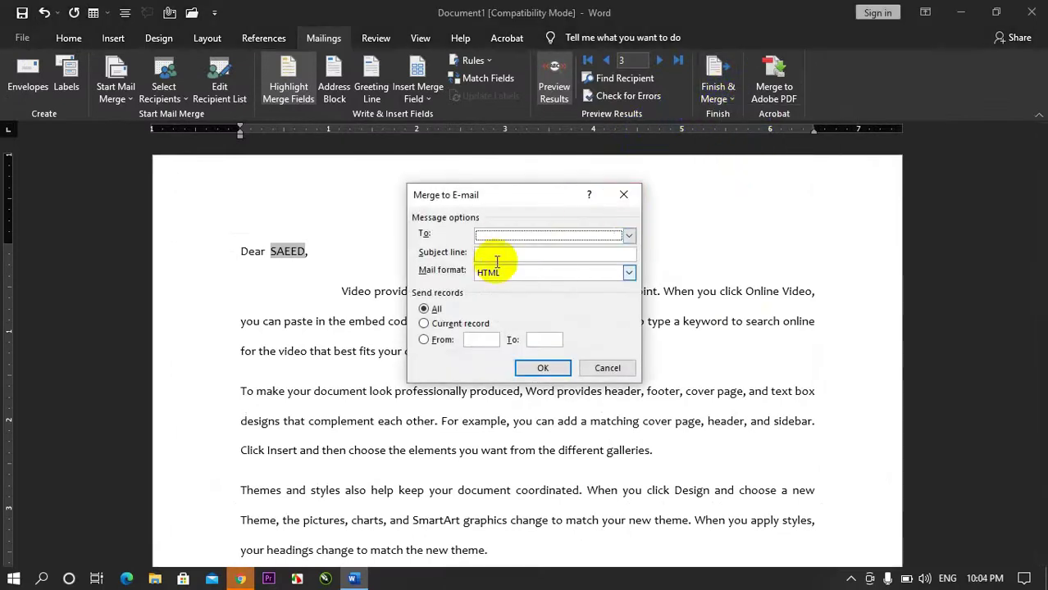
pyautogui.click(505, 237)
pyautogui.click(505, 236)
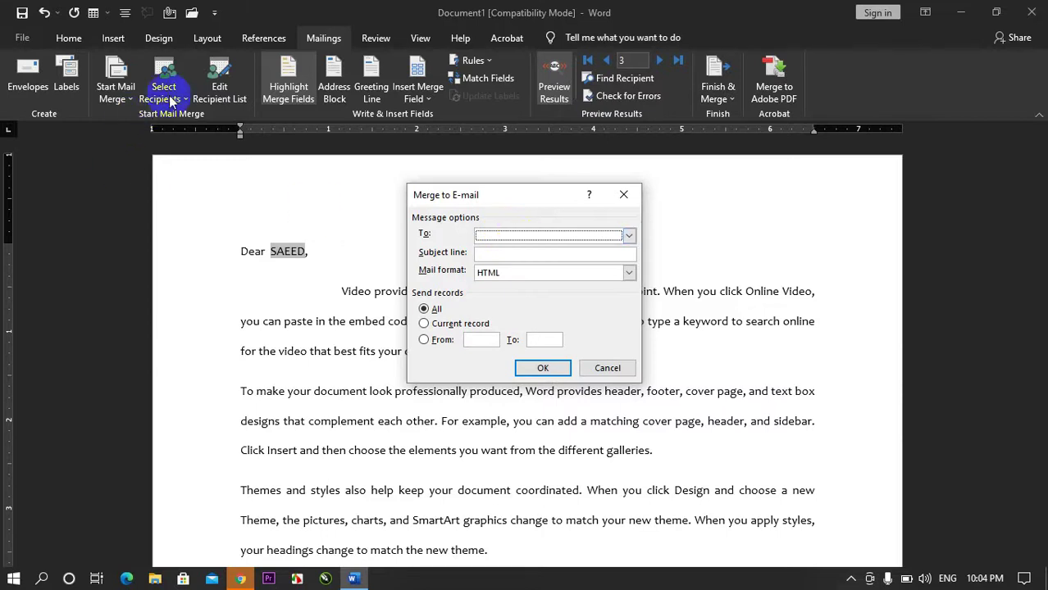
pyautogui.click(488, 254)
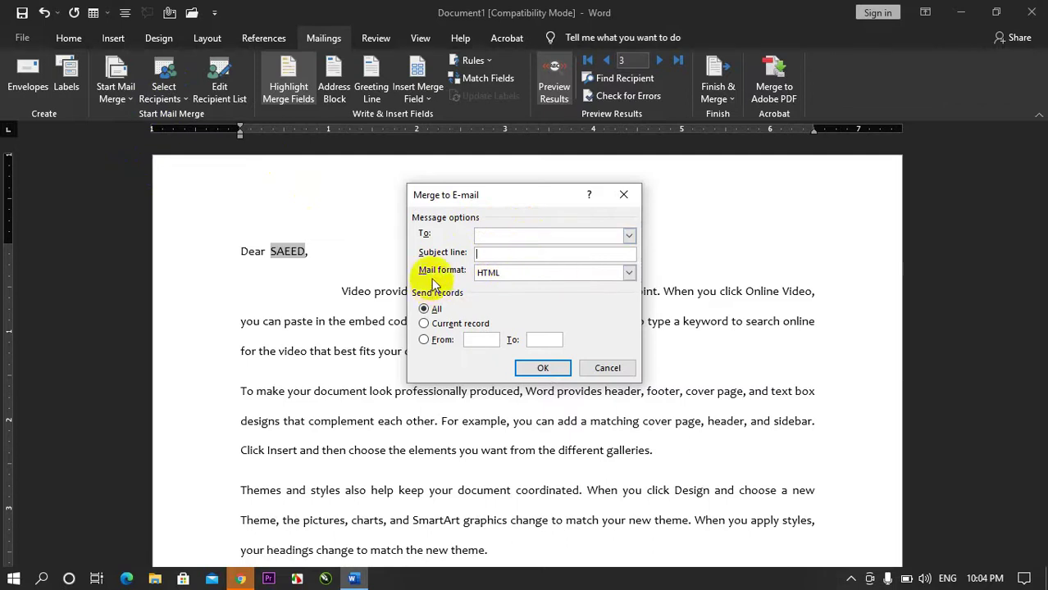
pyautogui.click(518, 273)
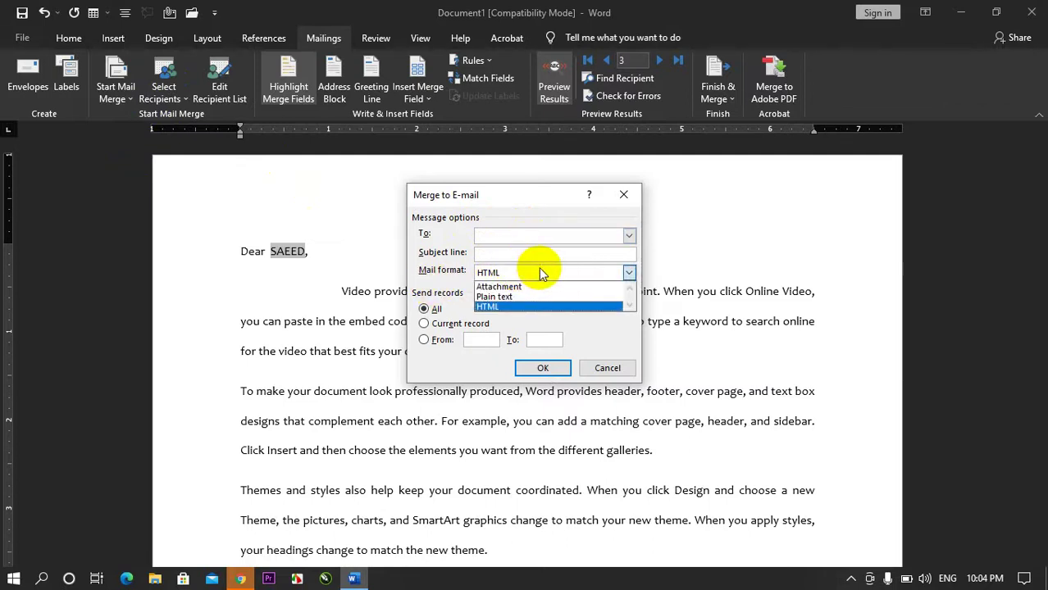
pyautogui.click(539, 270)
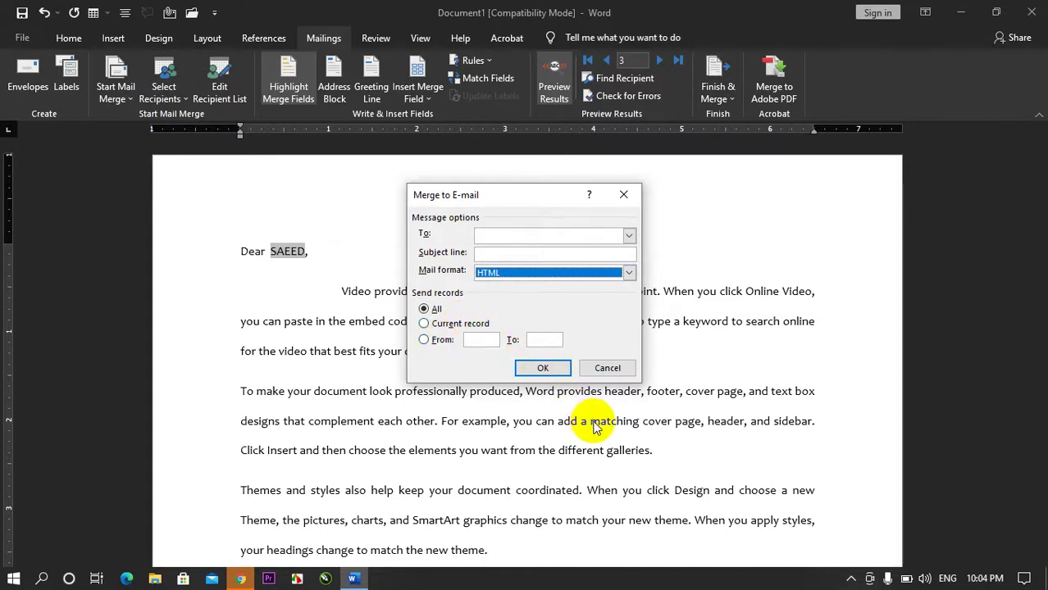
pyautogui.click(608, 369)
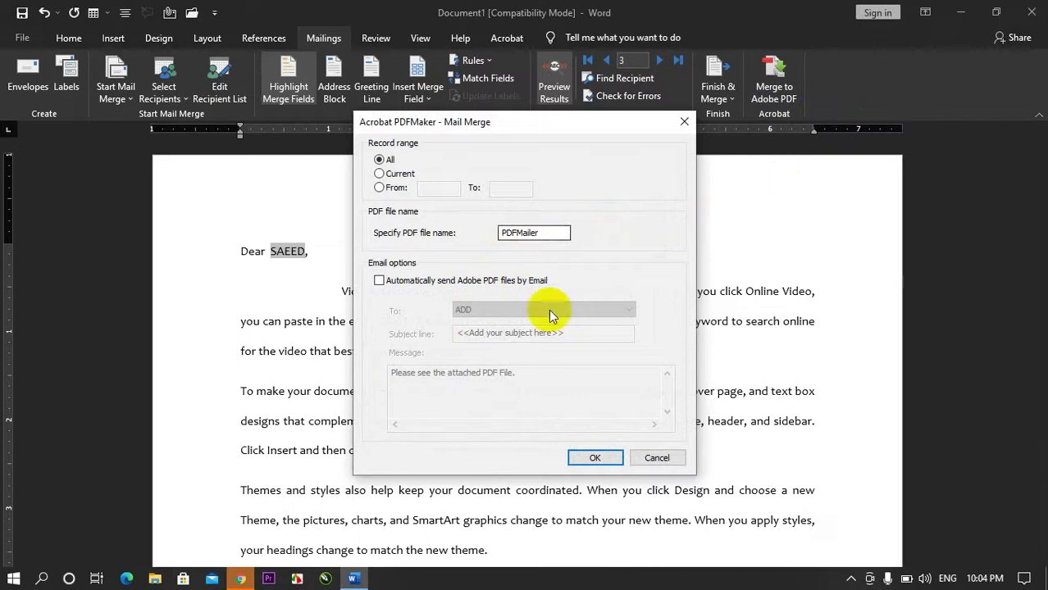
# Start the PDF merge to the Desktop, dismiss the Acrobat licence error, and relaunch Word.
pyautogui.click(596, 457)
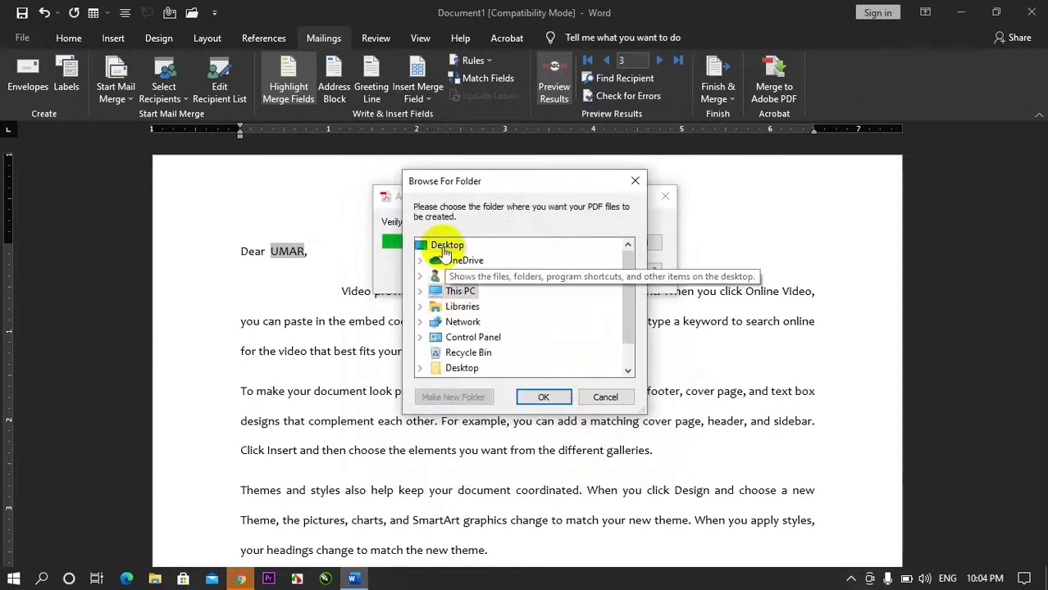
pyautogui.click(447, 245)
pyautogui.click(544, 397)
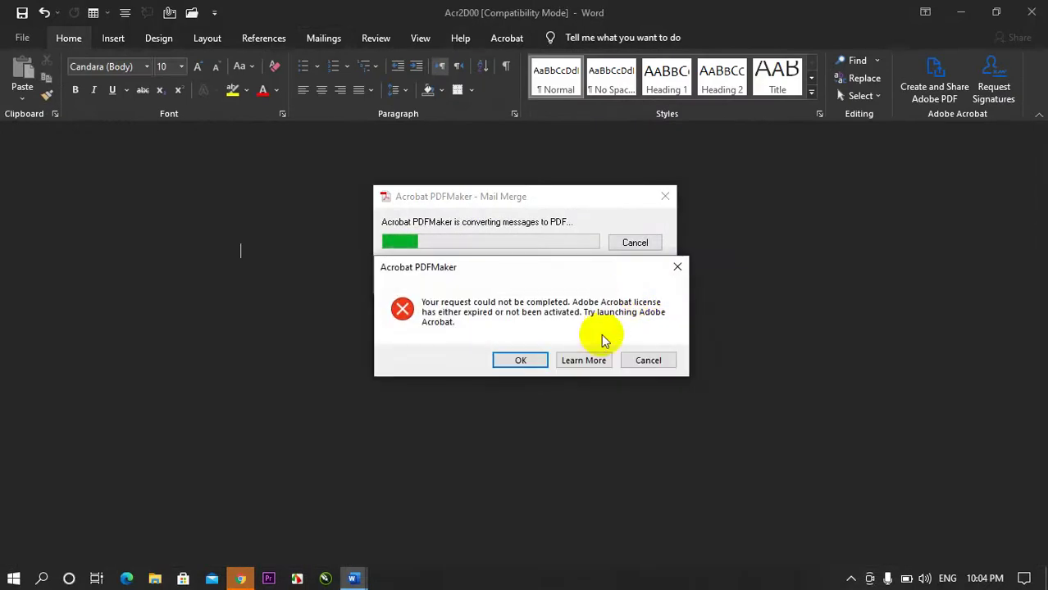
pyautogui.click(539, 368)
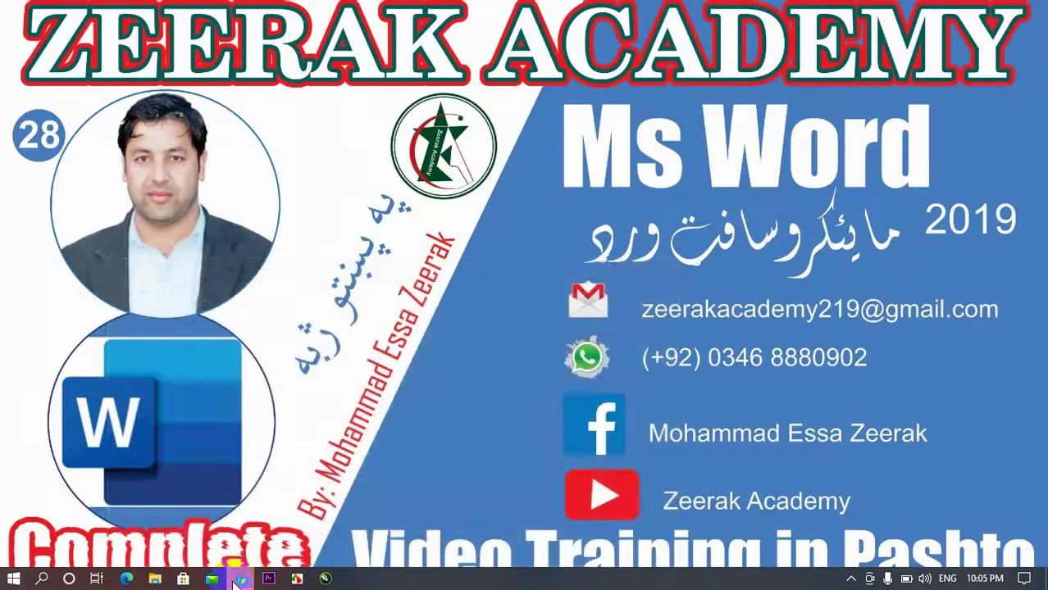
pyautogui.click(239, 581)
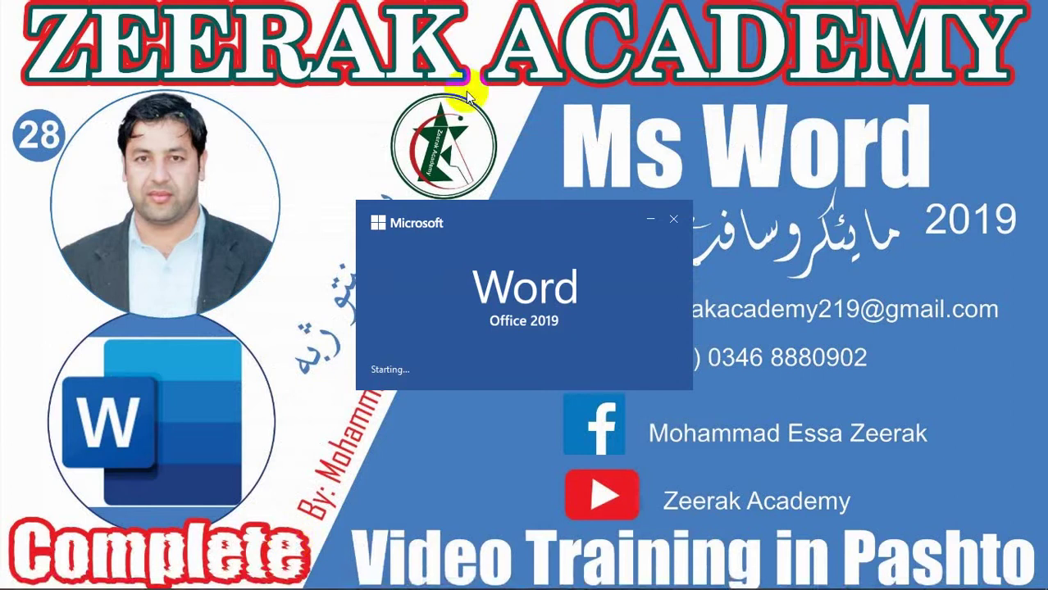
# Save the recovered merged letter to the Desktop as 'RDear JAMSHID', accepting the format upgrade.
pyautogui.rightClick(396, 25)
pyautogui.click(437, 66)
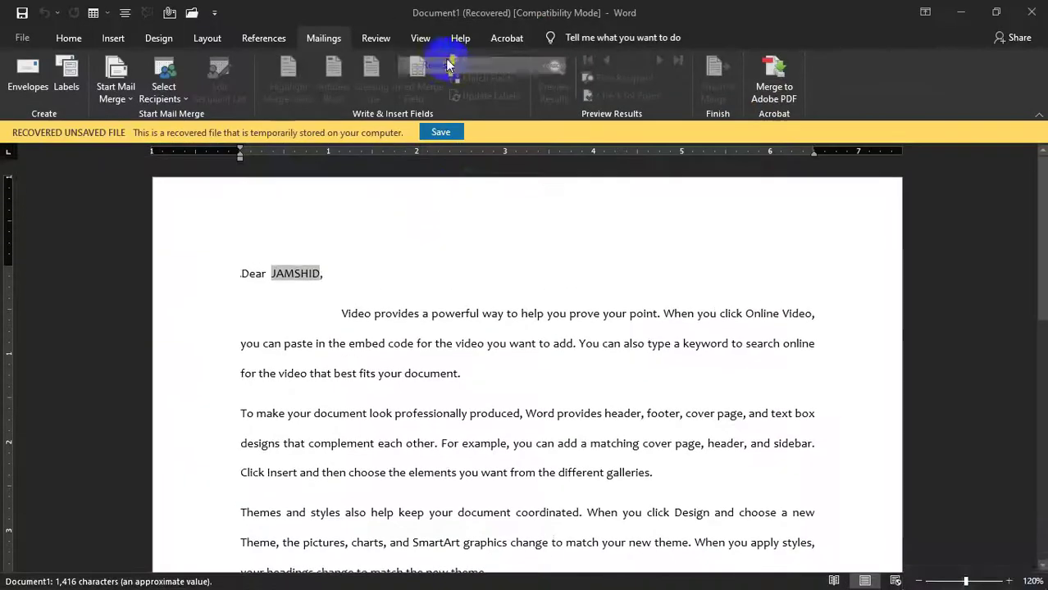
pyautogui.click(444, 134)
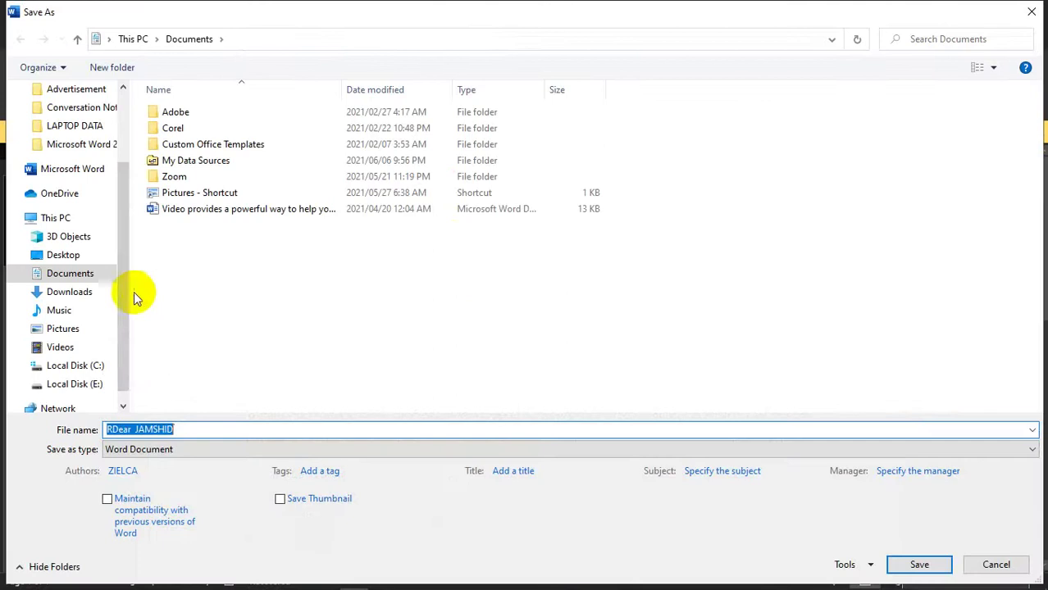
pyautogui.moveTo(125, 294); pyautogui.dragTo(129, 223)
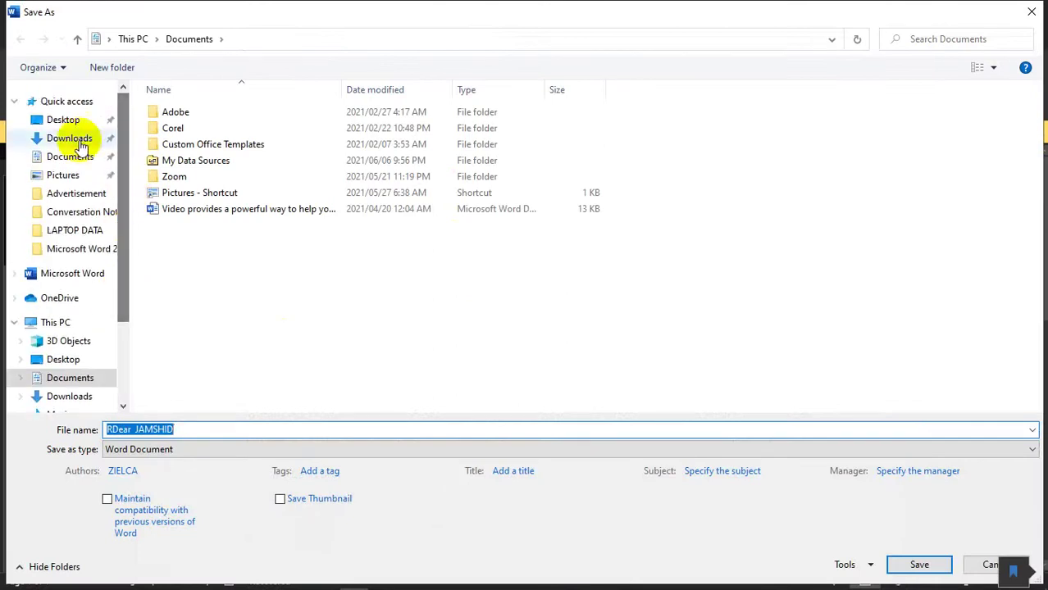
pyautogui.click(66, 120)
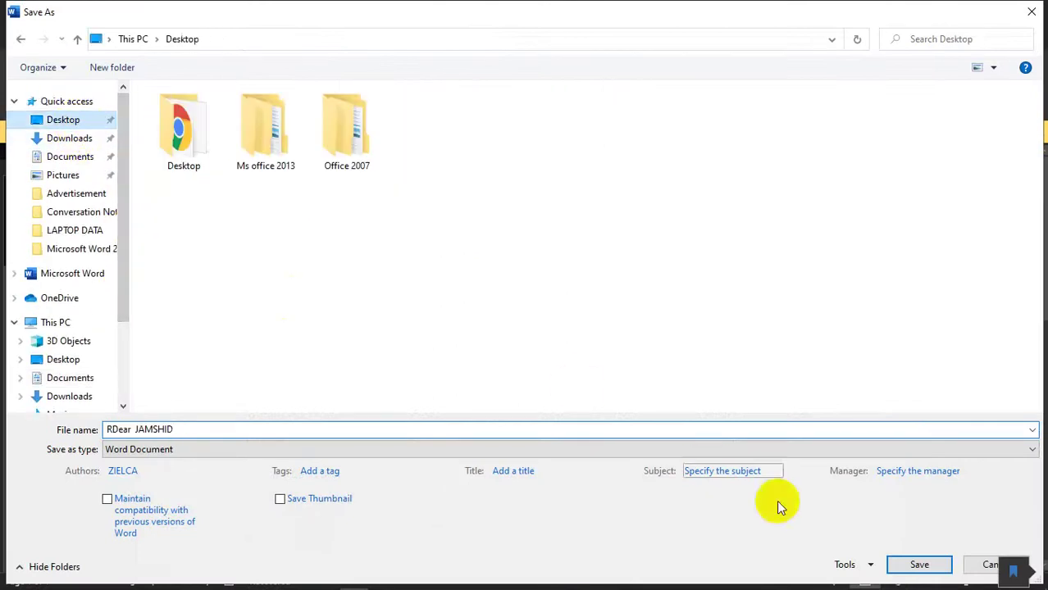
pyautogui.click(919, 564)
pyautogui.click(574, 338)
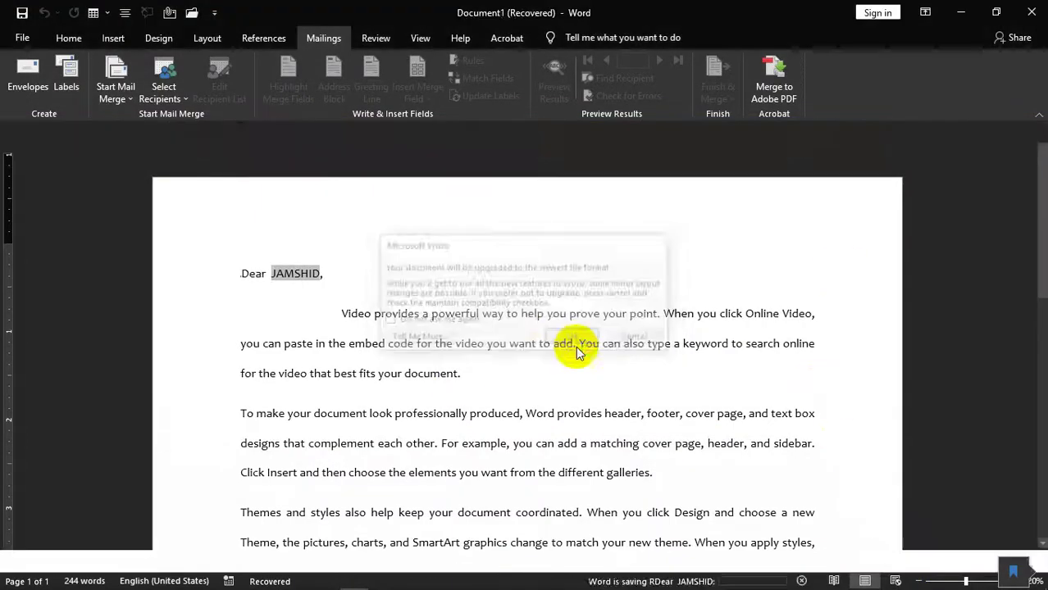
# Minimize Word, show and then hide the desktop icons, and bring the letter back.
pyautogui.click(963, 18)
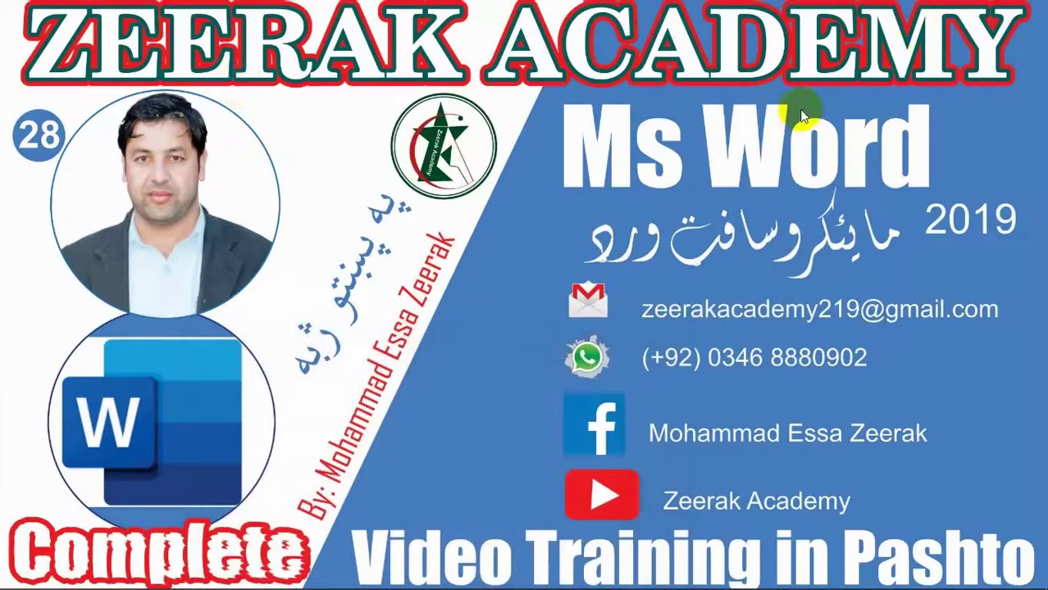
pyautogui.rightClick(225, 82)
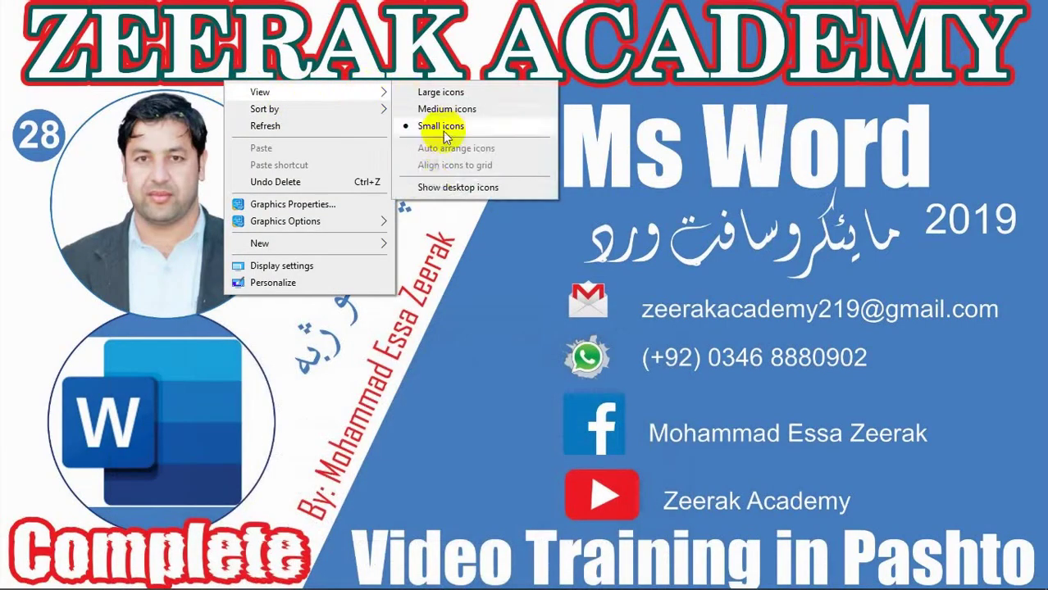
pyautogui.click(431, 187)
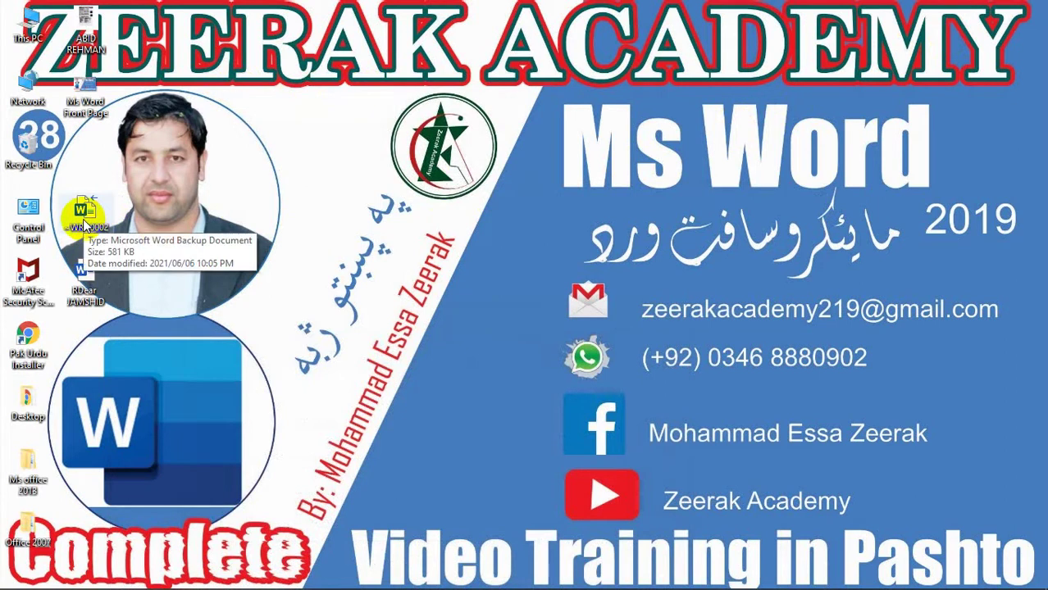
pyautogui.rightClick(287, 105)
pyautogui.moveTo(324, 116)
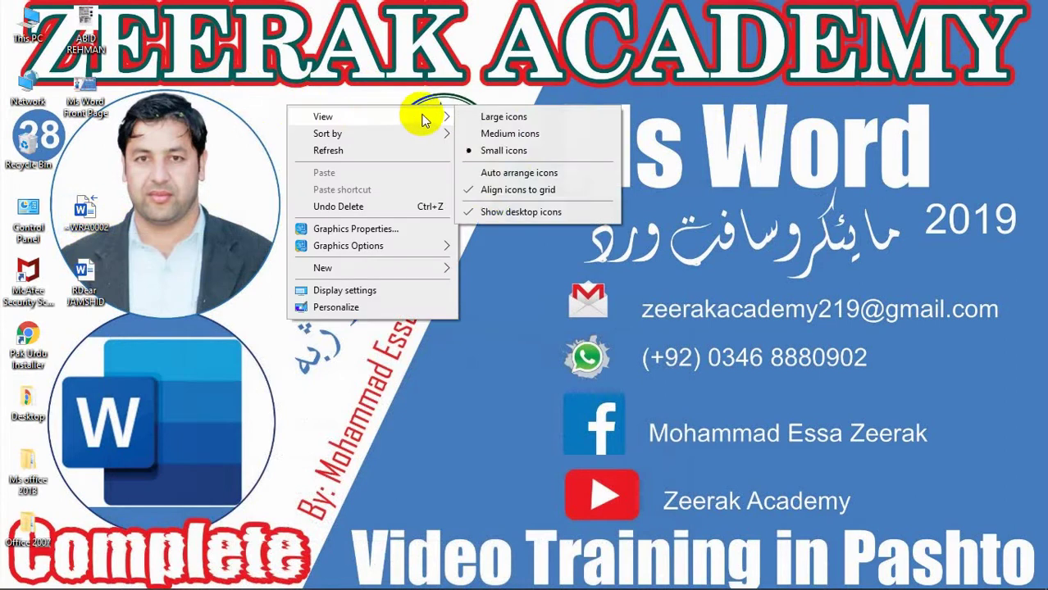
pyautogui.click(491, 223)
pyautogui.rightClick(391, 104)
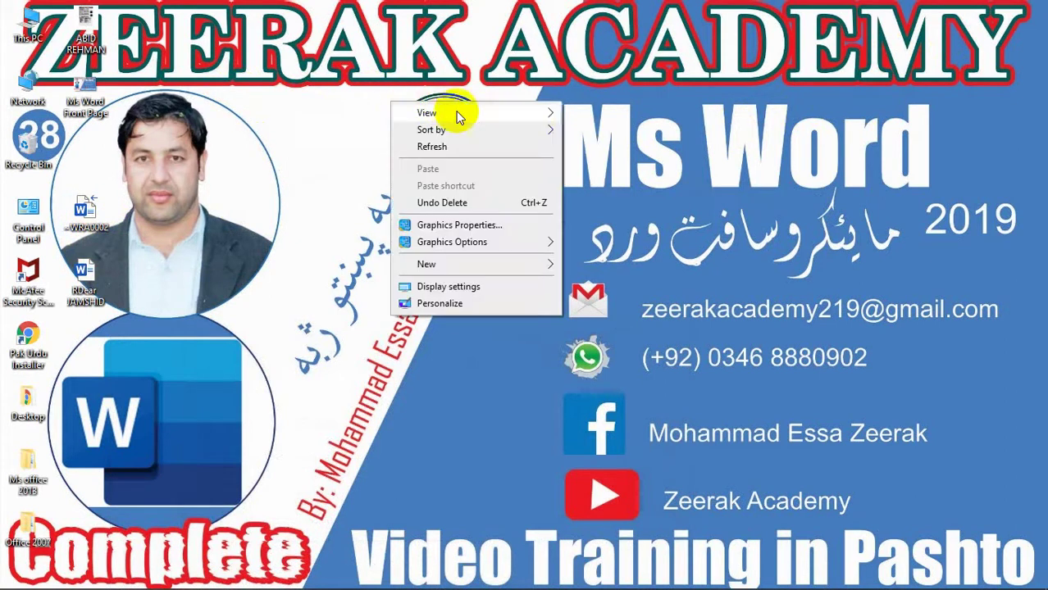
pyautogui.click(594, 210)
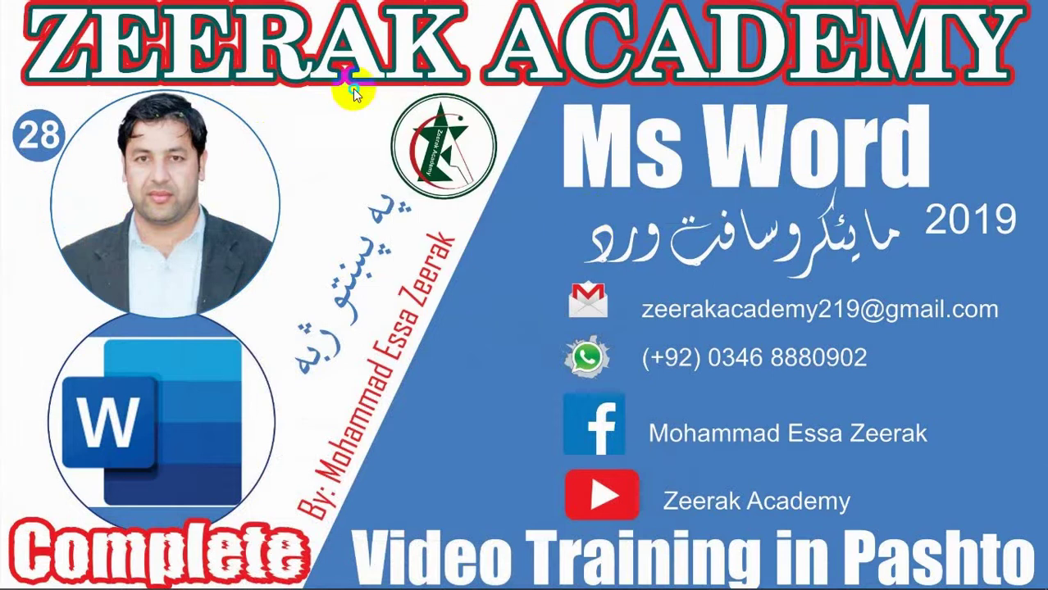
pyautogui.rightClick(354, 91)
pyautogui.click(396, 135)
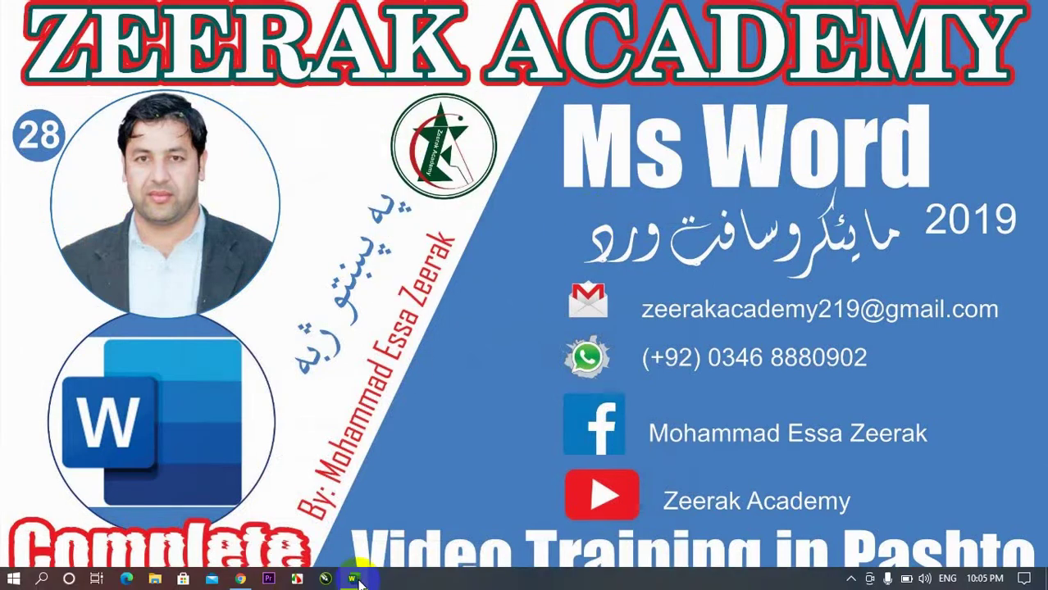
pyautogui.click(353, 579)
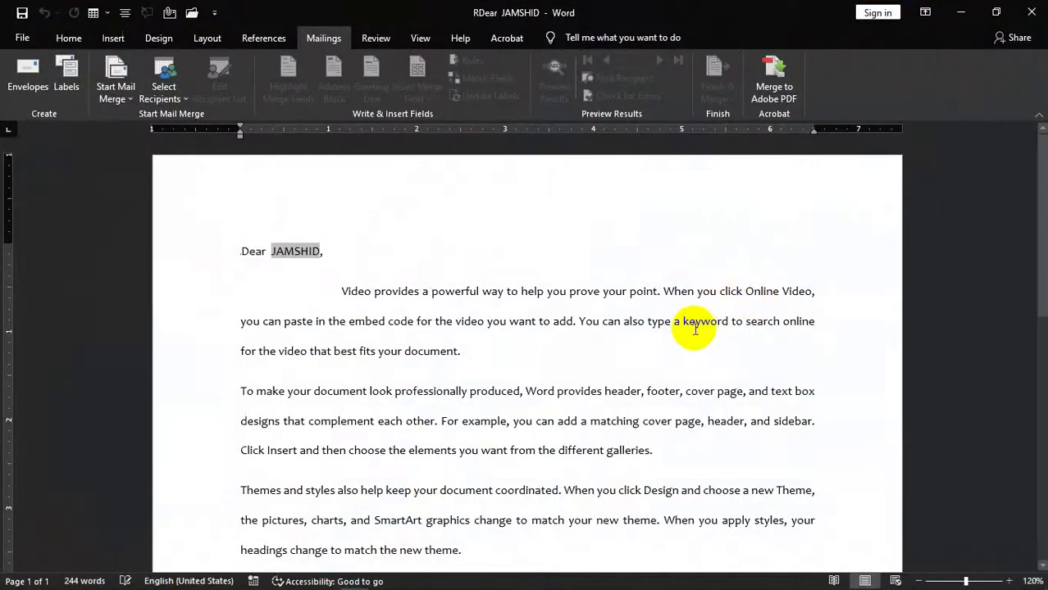
# Scroll through the RDear JAMSHID letter to its HANGU closing, then check the Review and View tabs.
pyautogui.scroll(-1, 727, 222)
pyautogui.scroll(-8, 739, 292)
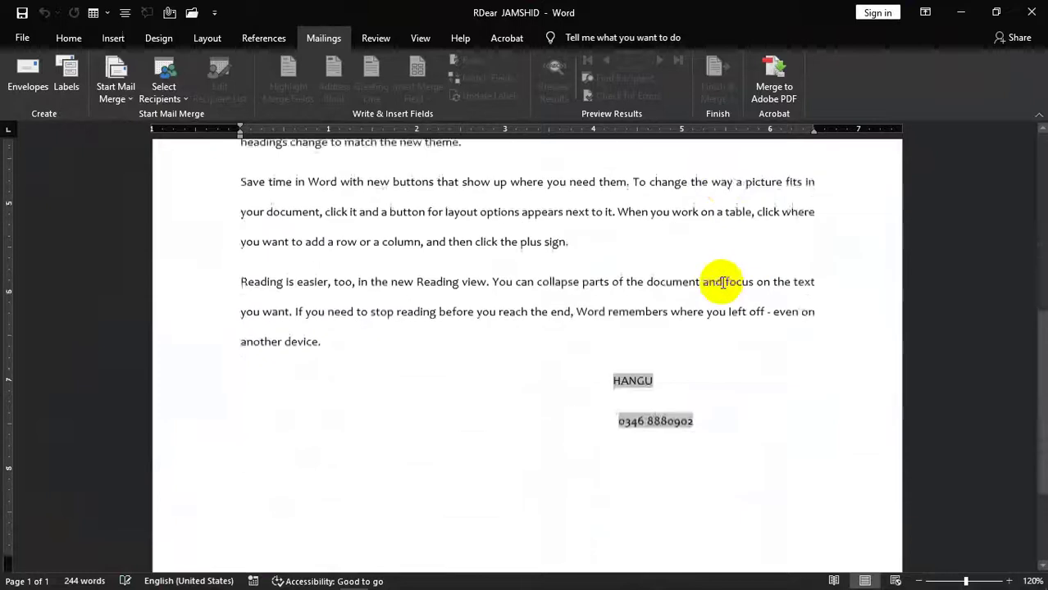
pyautogui.scroll(4, 722, 279)
pyautogui.scroll(5, 703, 267)
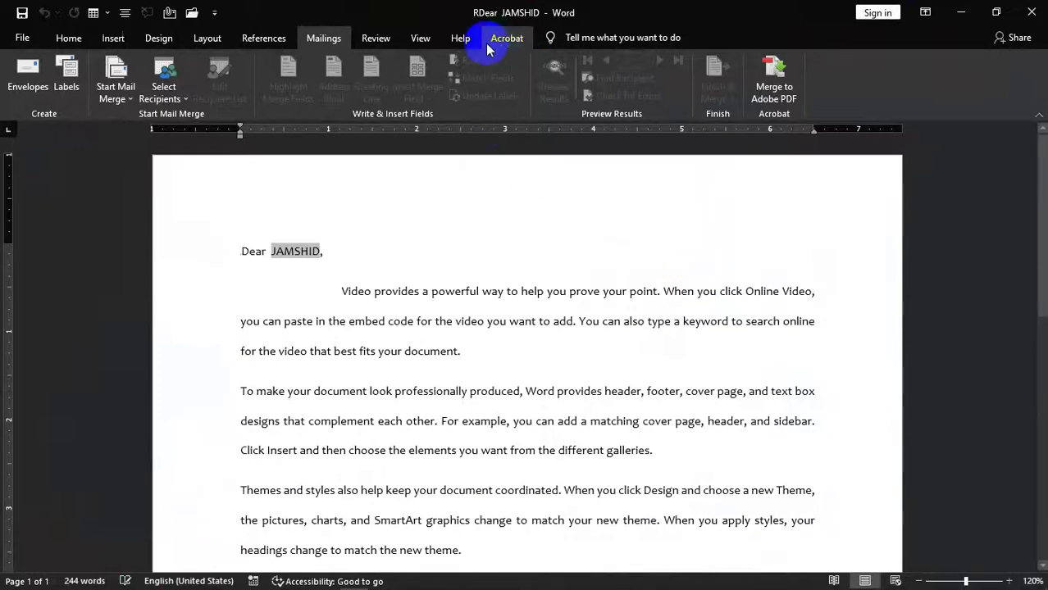
pyautogui.click(375, 38)
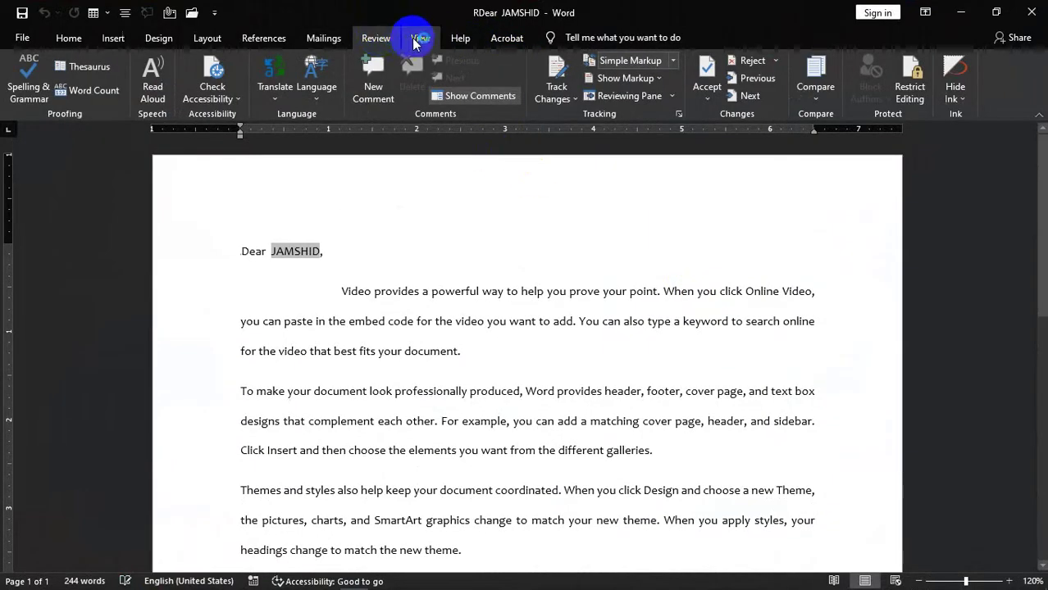
pyautogui.click(417, 37)
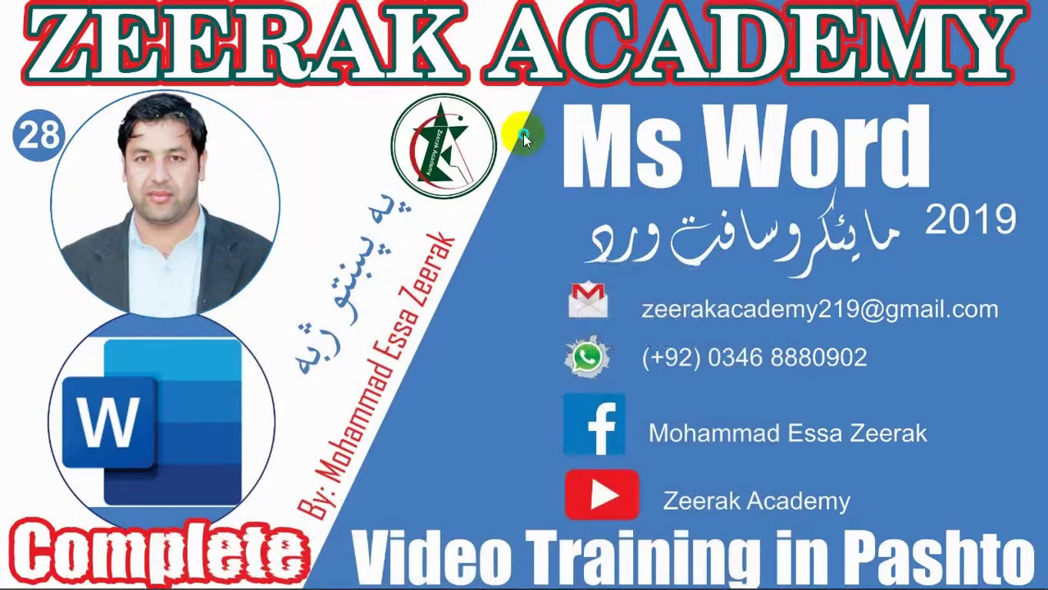
pyautogui.rightClick(523, 135)
pyautogui.click(566, 182)
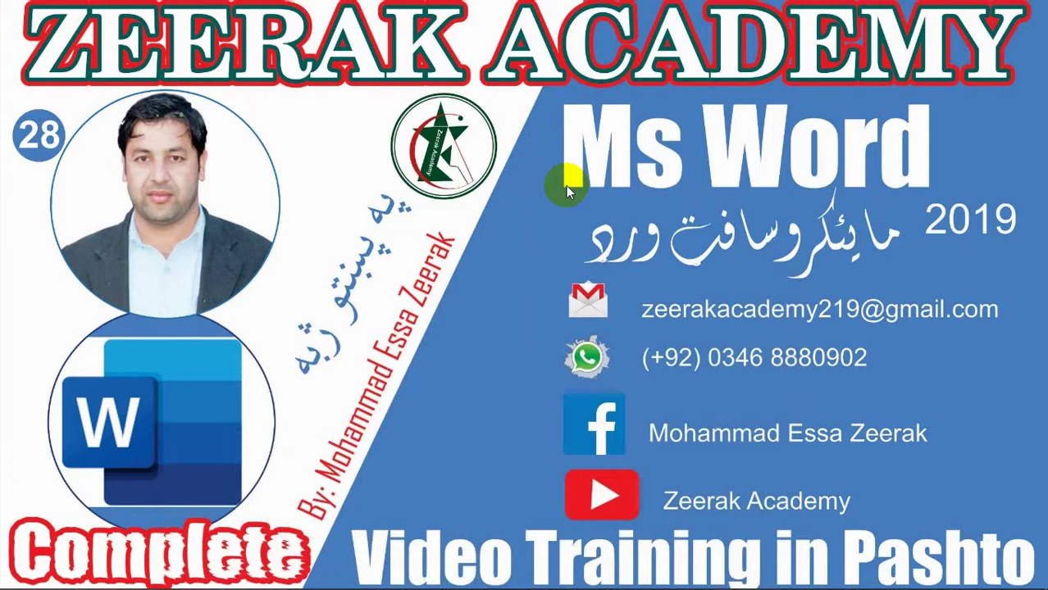
pyautogui.rightClick(565, 182)
pyautogui.click(570, 198)
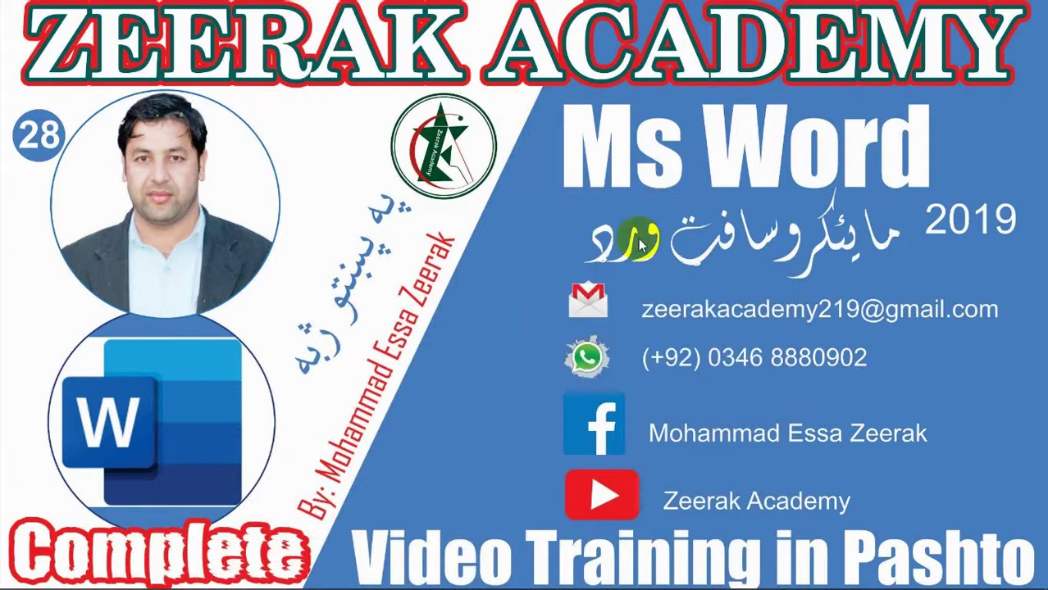
pyautogui.rightClick(565, 184)
pyautogui.click(569, 202)
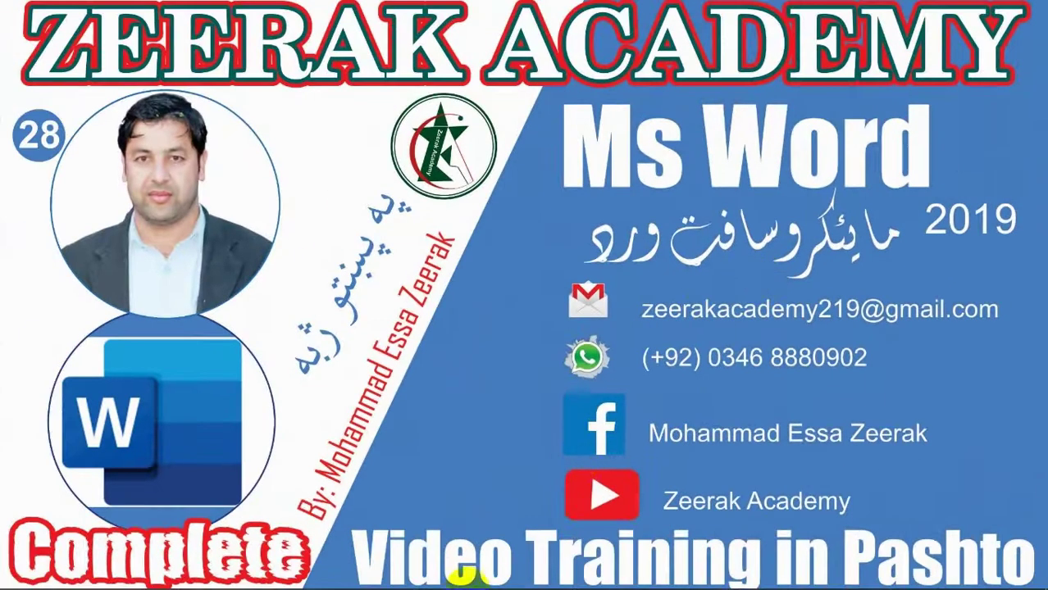
pyautogui.click(355, 581)
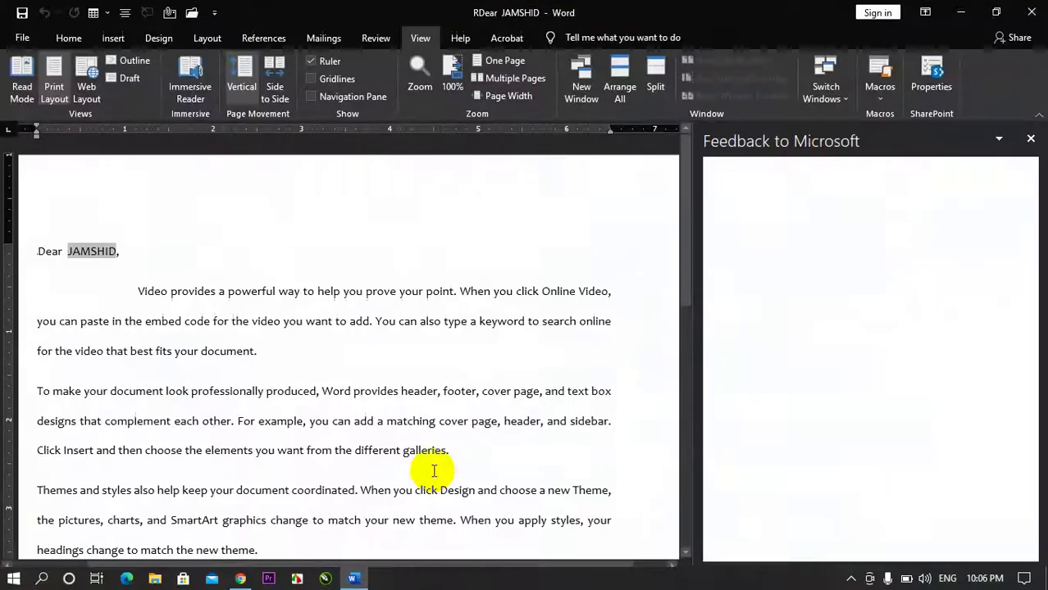
pyautogui.click(1031, 138)
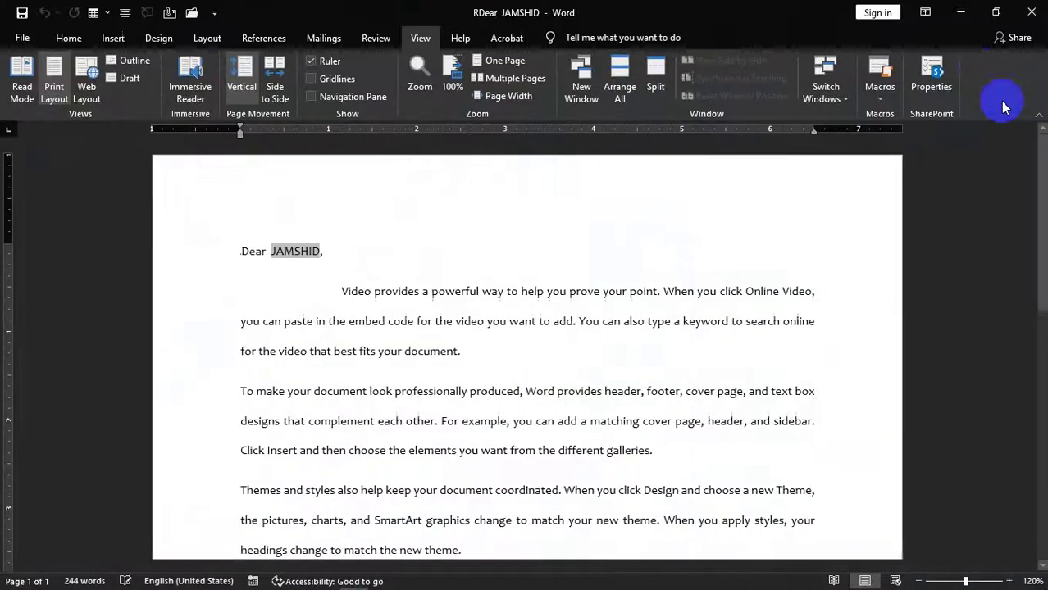
pyautogui.click(962, 12)
pyautogui.rightClick(698, 82)
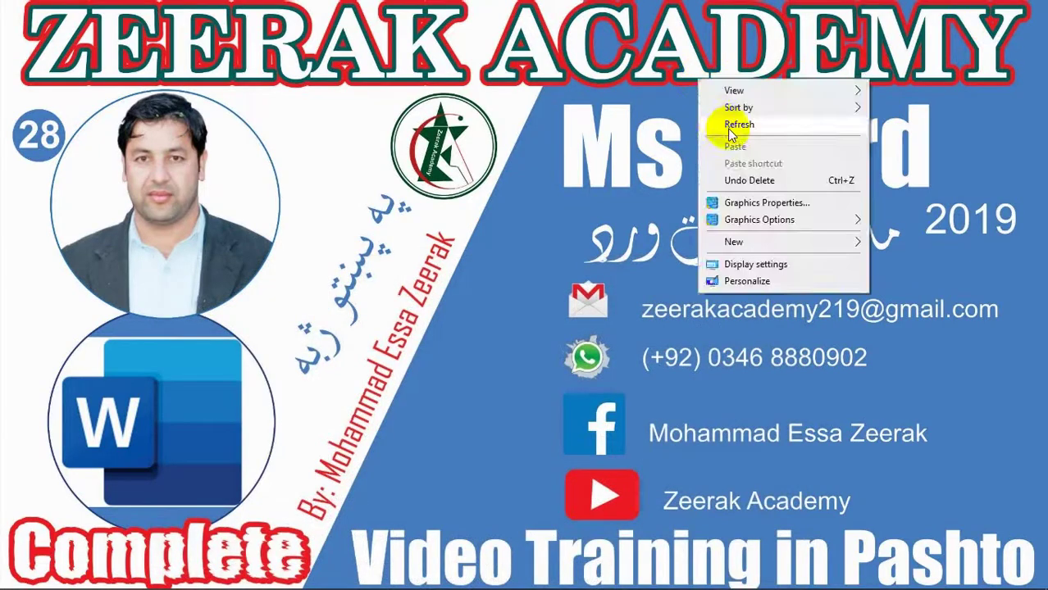
pyautogui.click(713, 134)
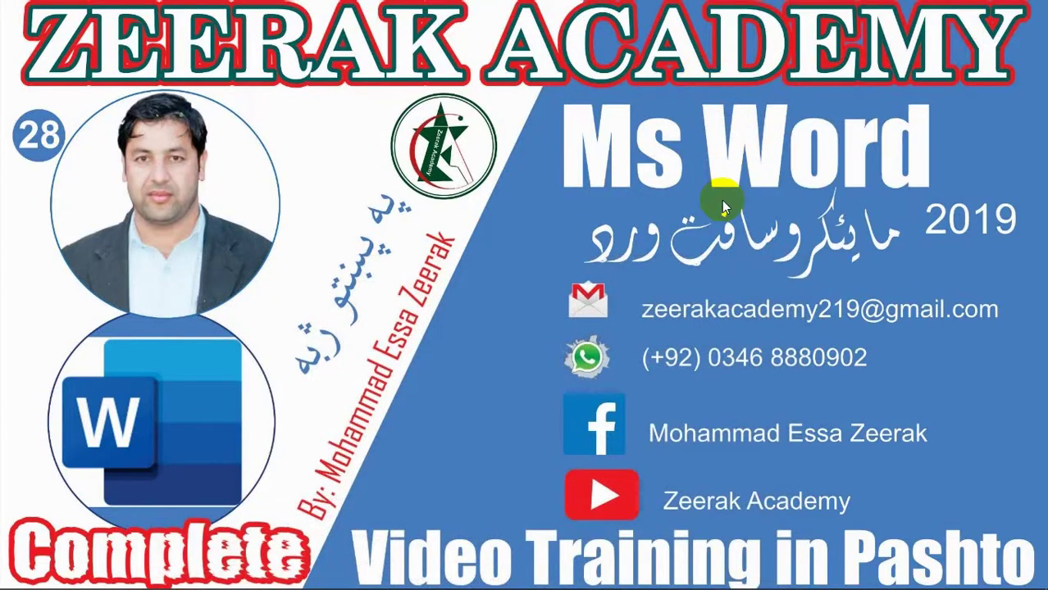